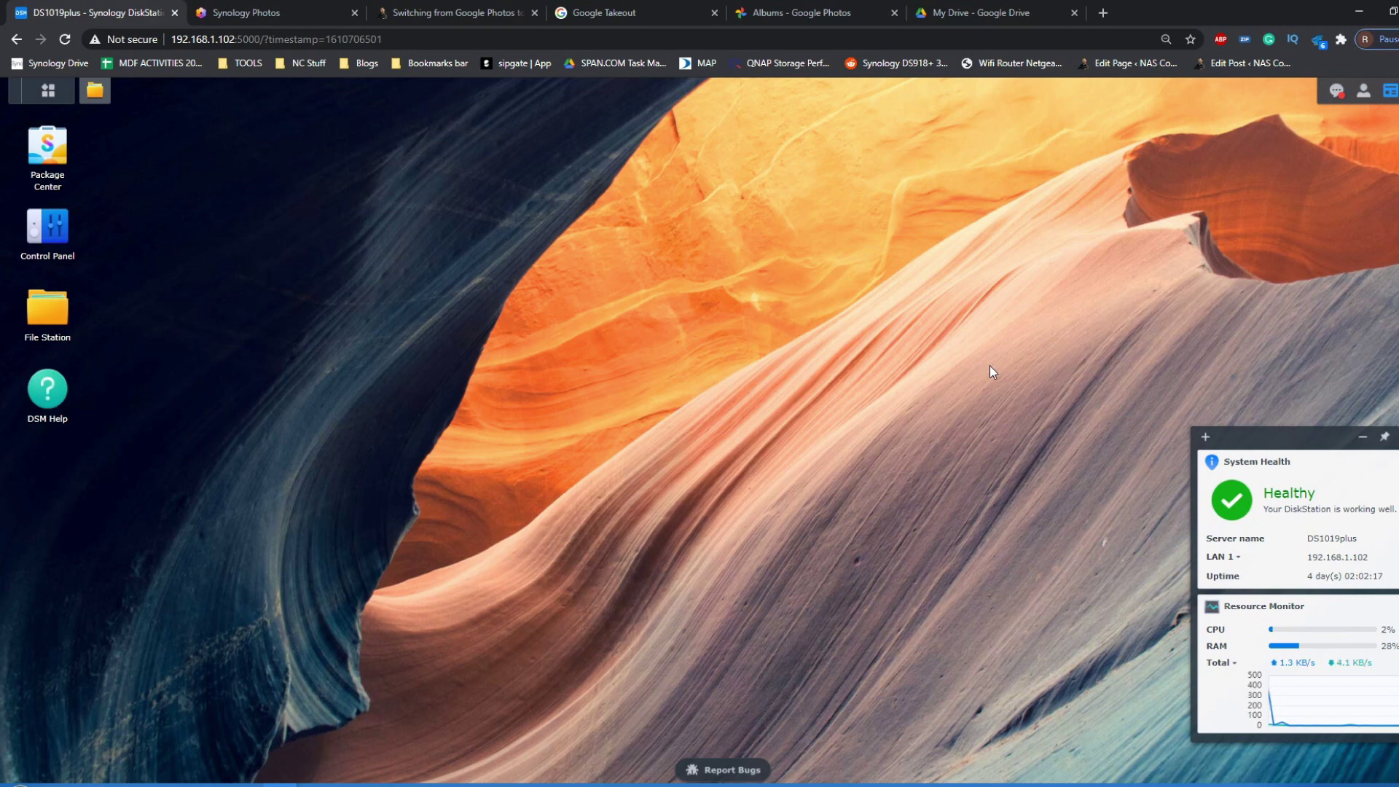
Step: Move the NAS Compares Google Photos-to-NAS article tab to first position and scroll down through it
left_click(511, 7)
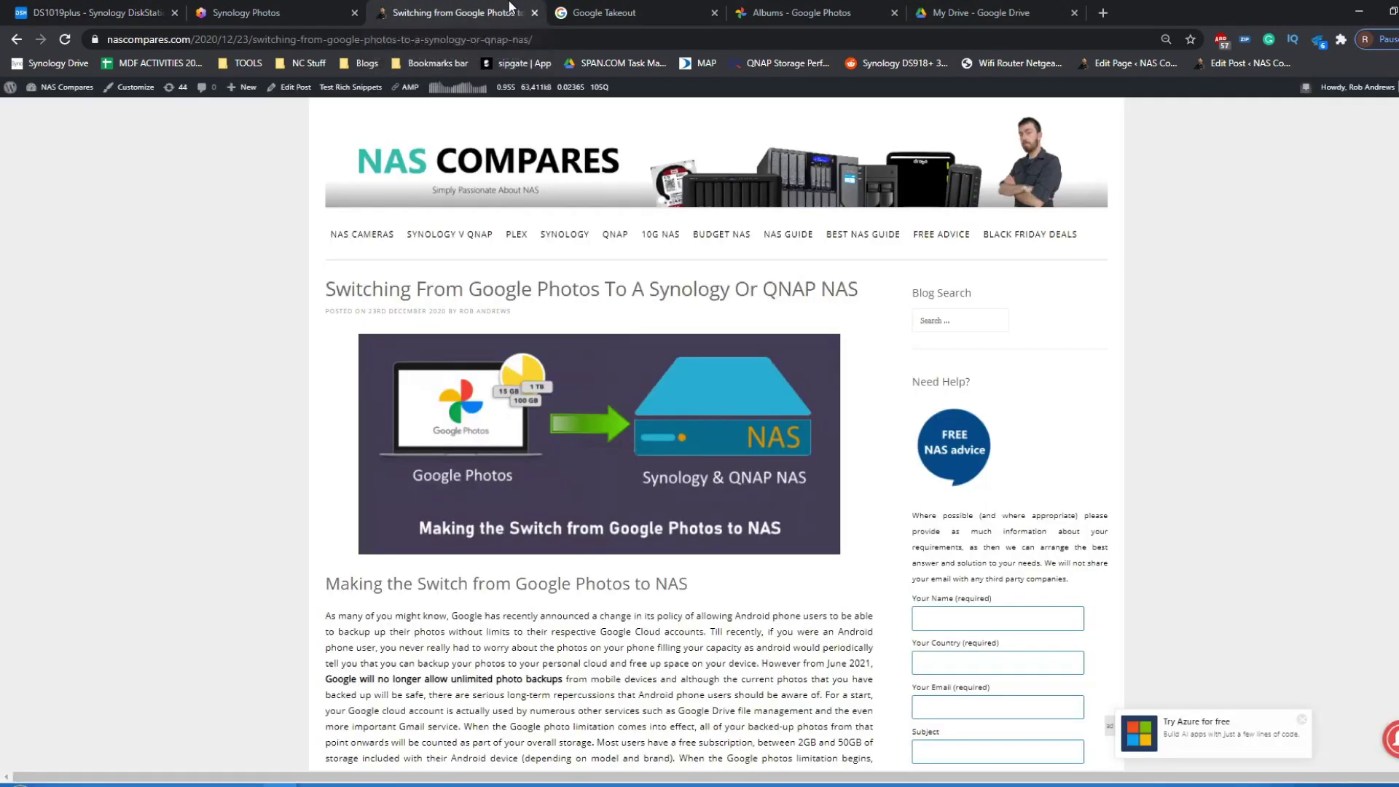
left_click_drag(510, 7, 163, 6)
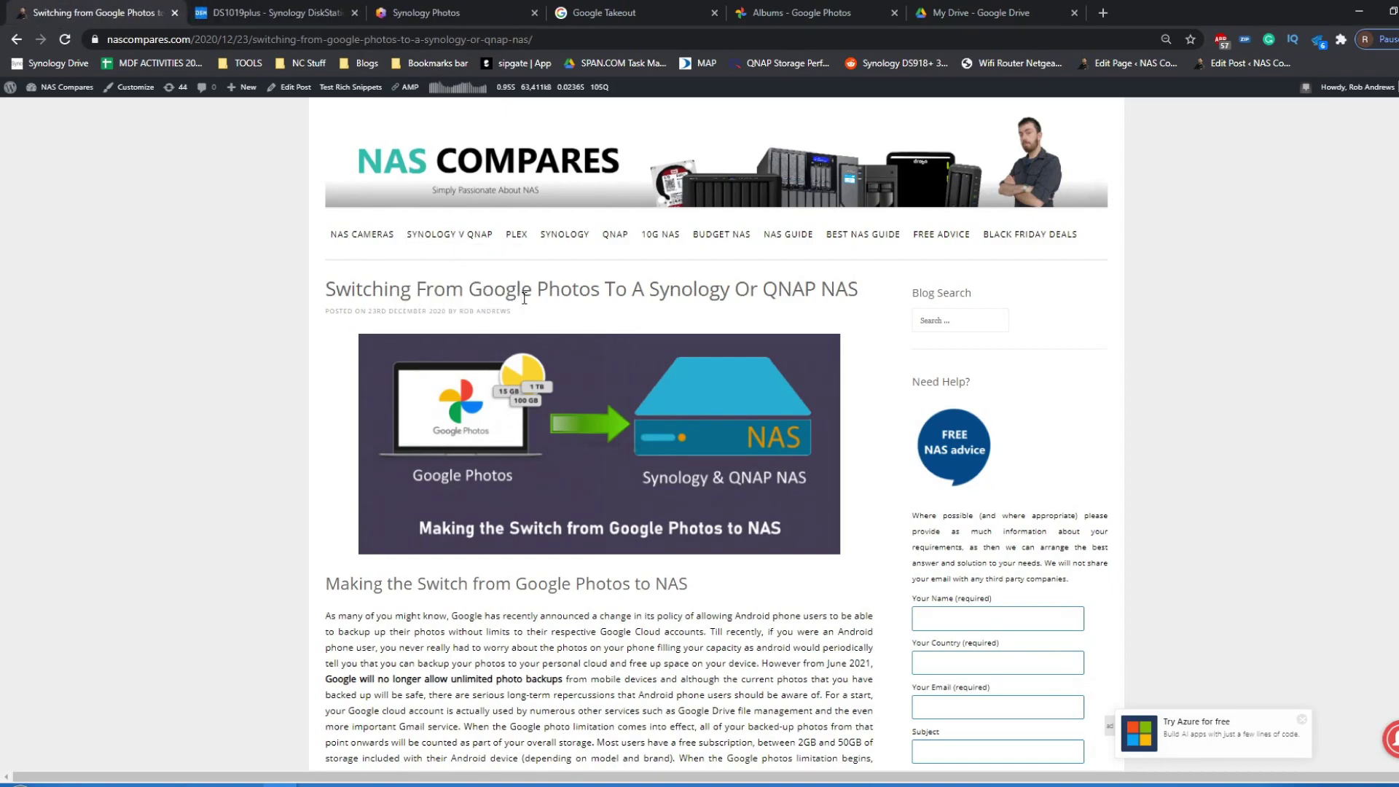
scroll(524, 305, "down", 7)
scroll(524, 304, "down", 9)
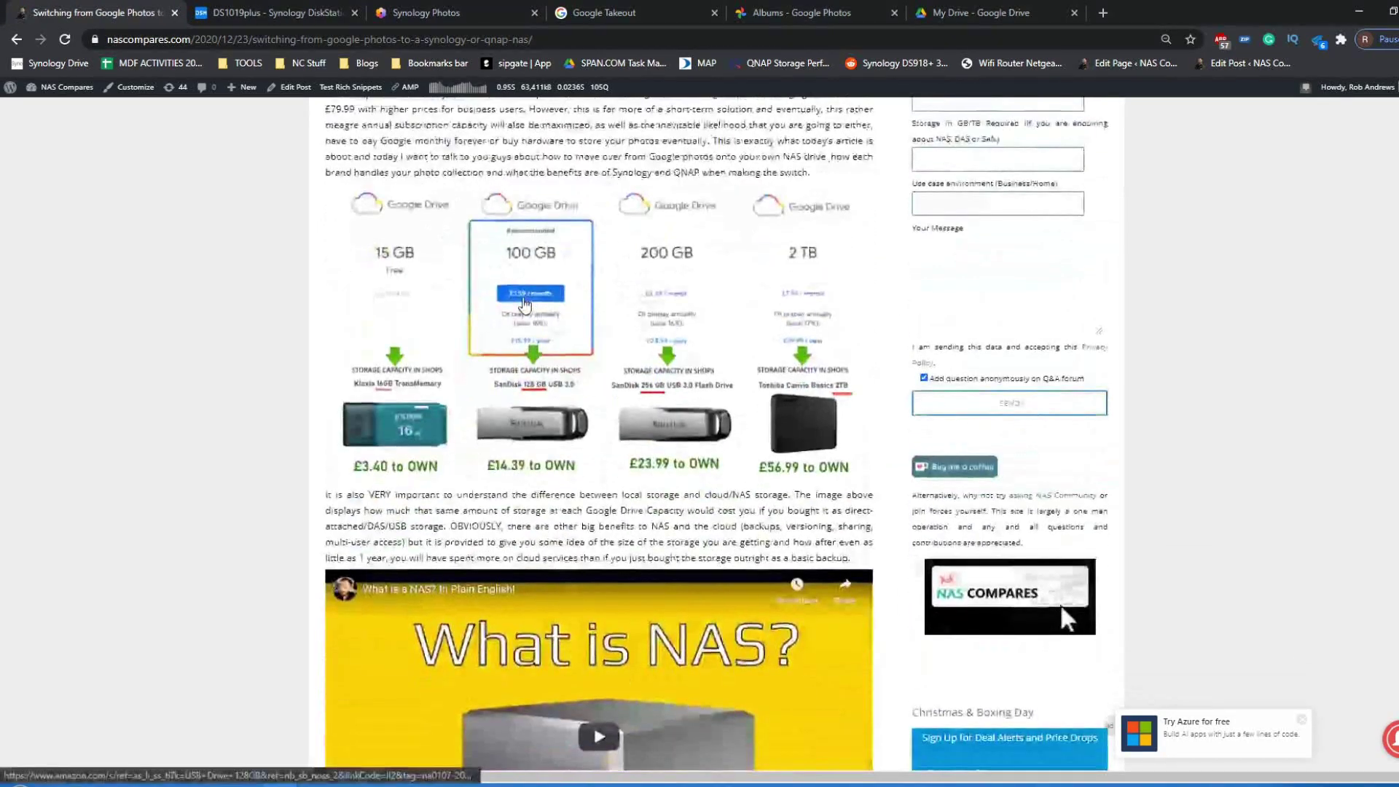
scroll(524, 298, "down", 2)
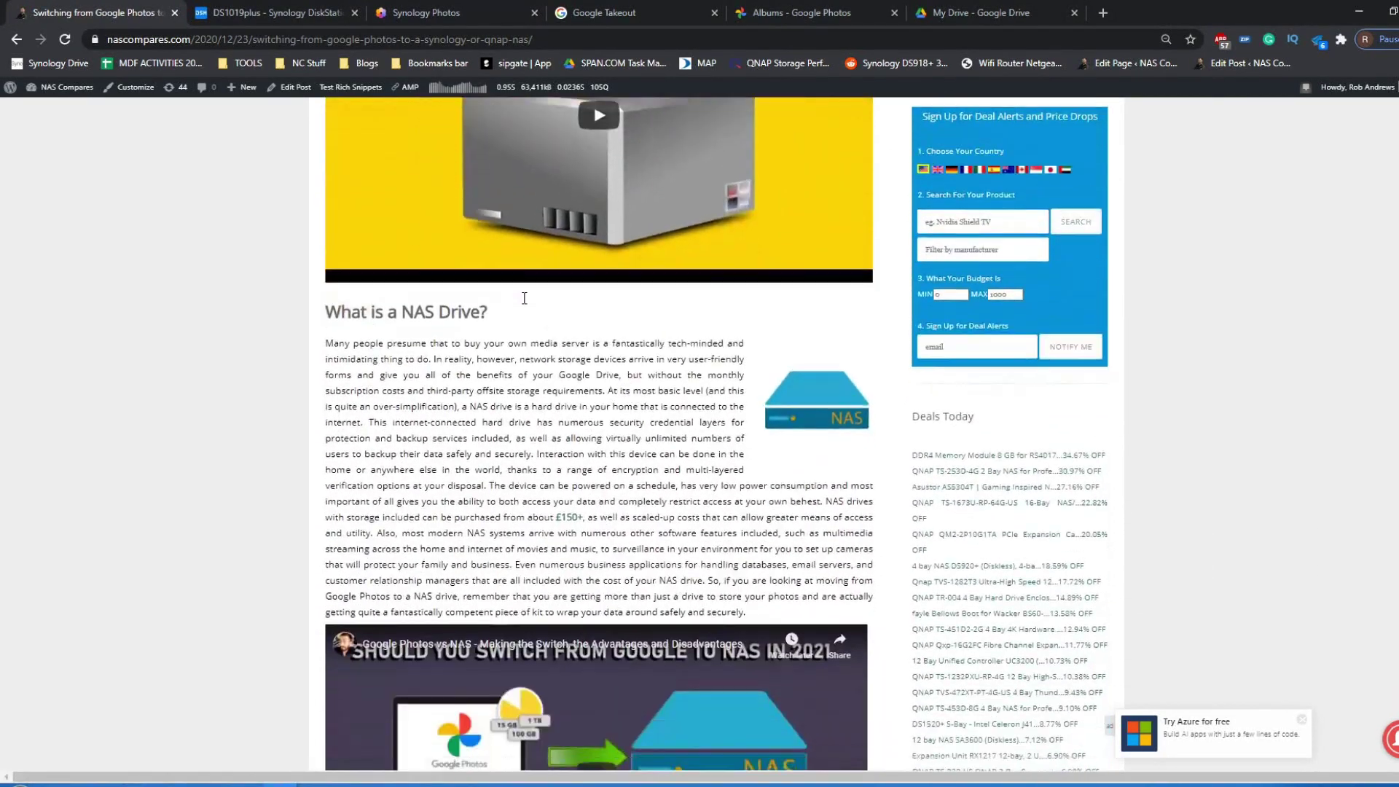
scroll(525, 301, "down", 6)
scroll(524, 305, "down", 4)
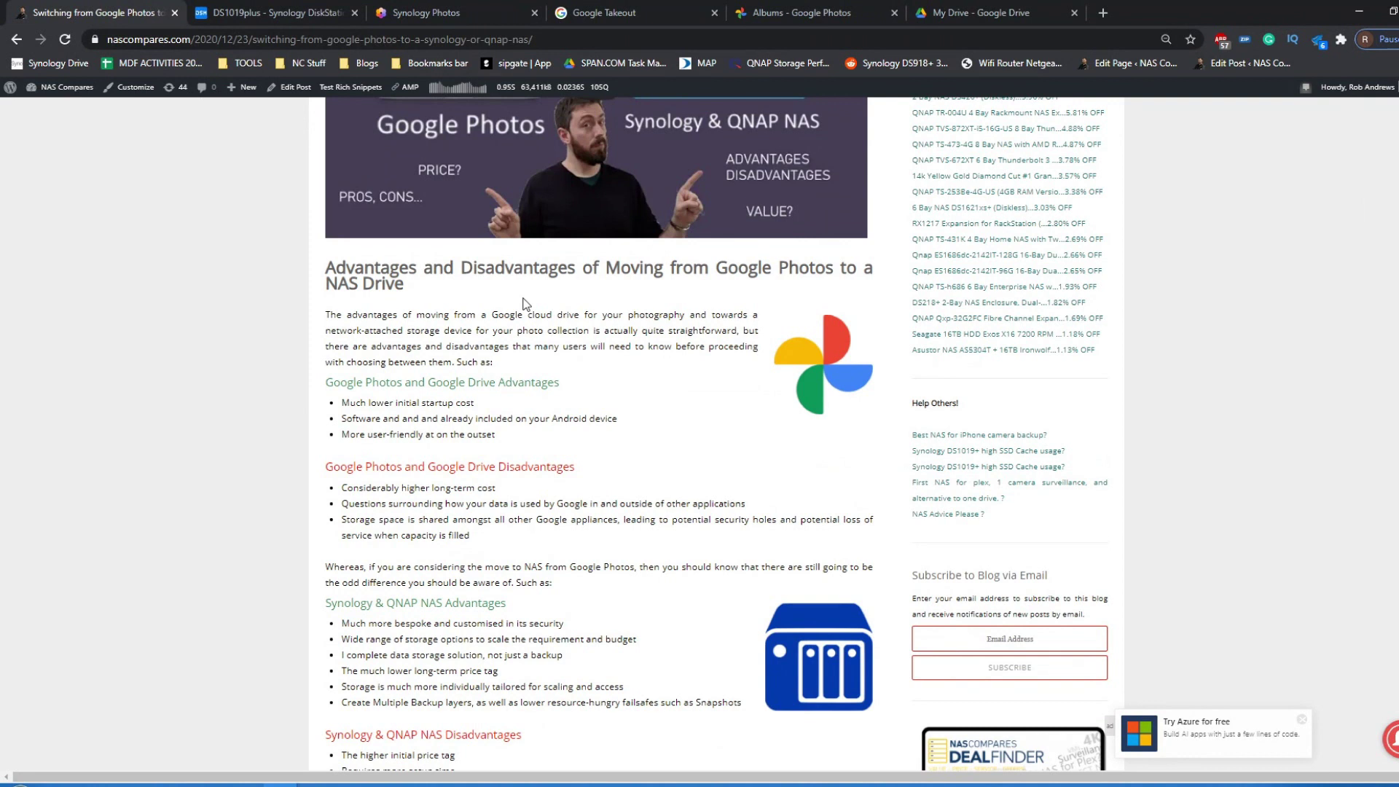
Step: Return to the article's top, then go to the DiskStation and view the Synology Photos folders
scroll(522, 299, "up", 20)
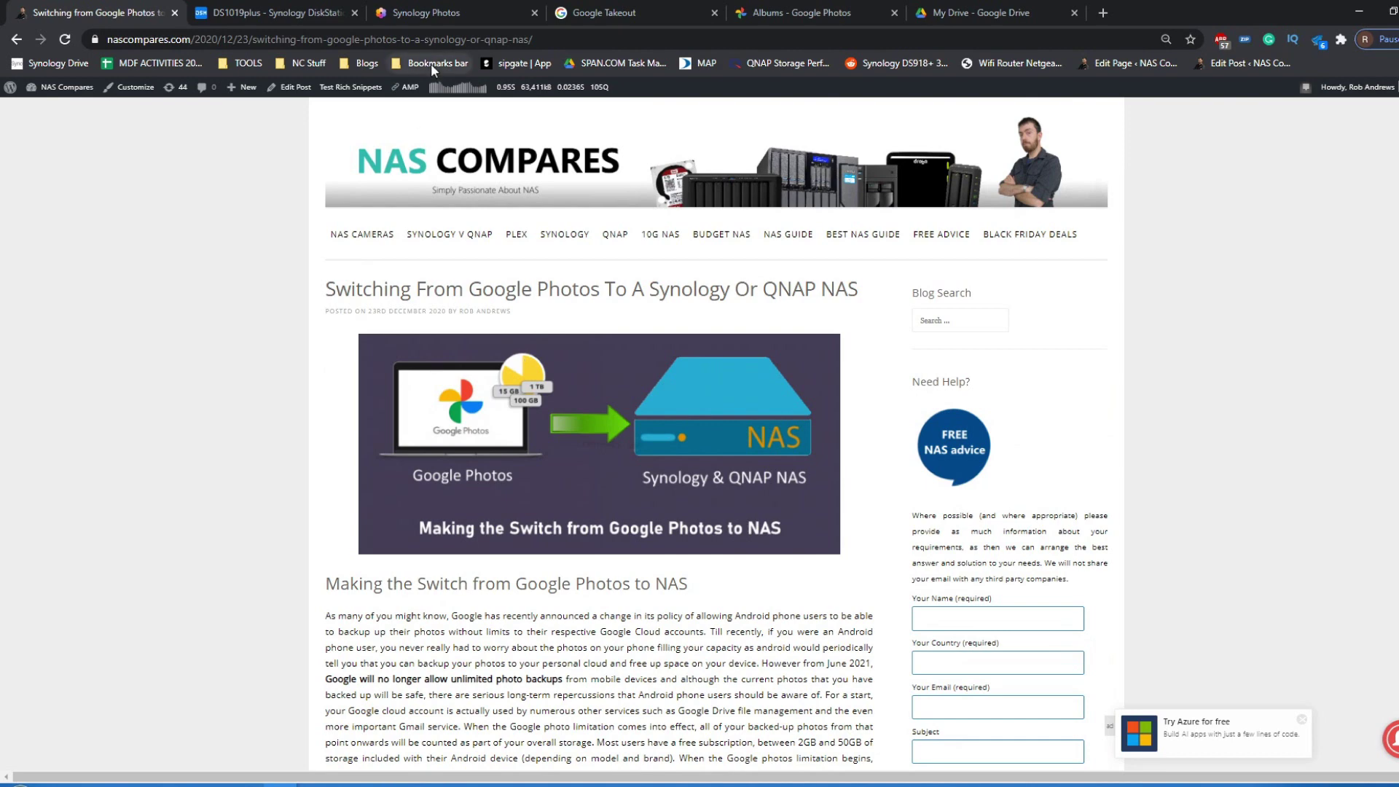
left_click(276, 6)
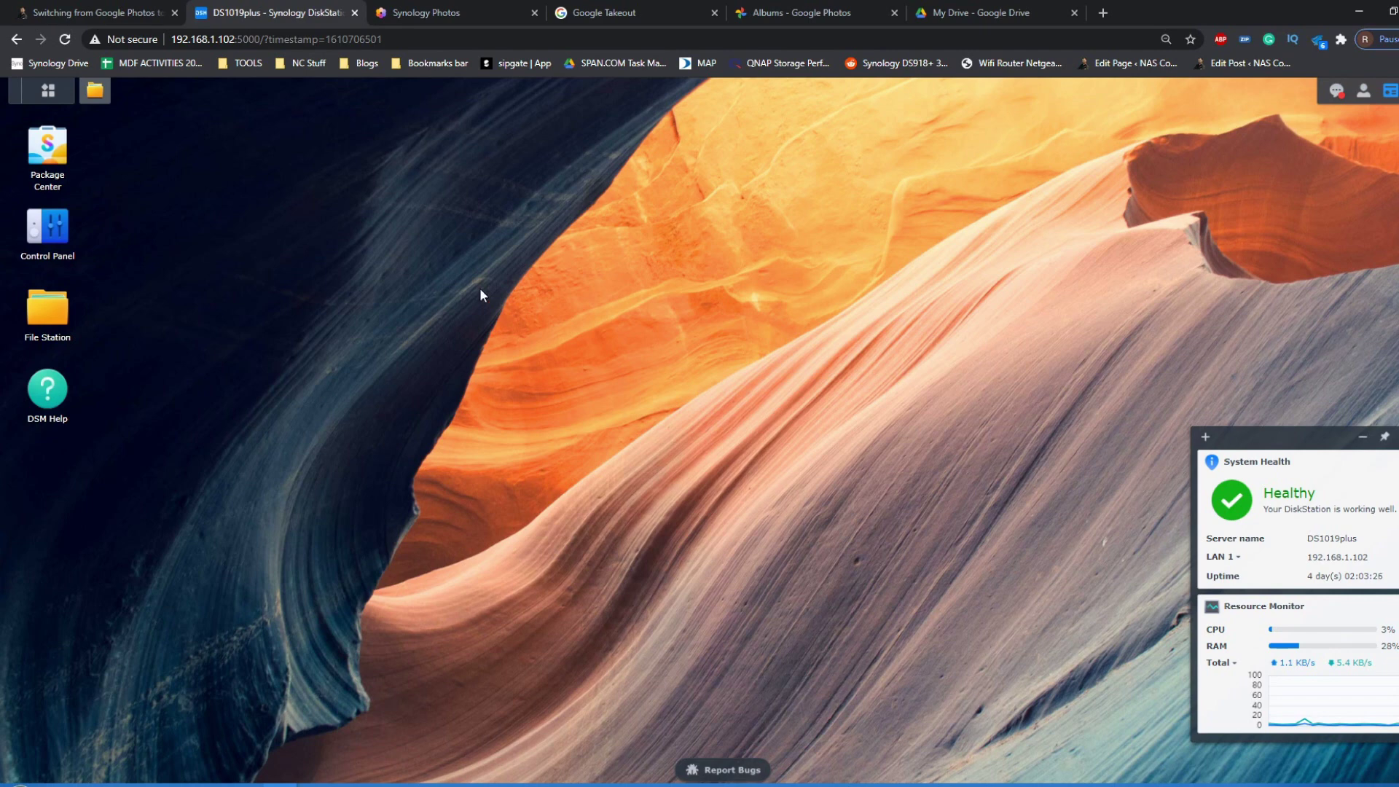
left_click(430, 12)
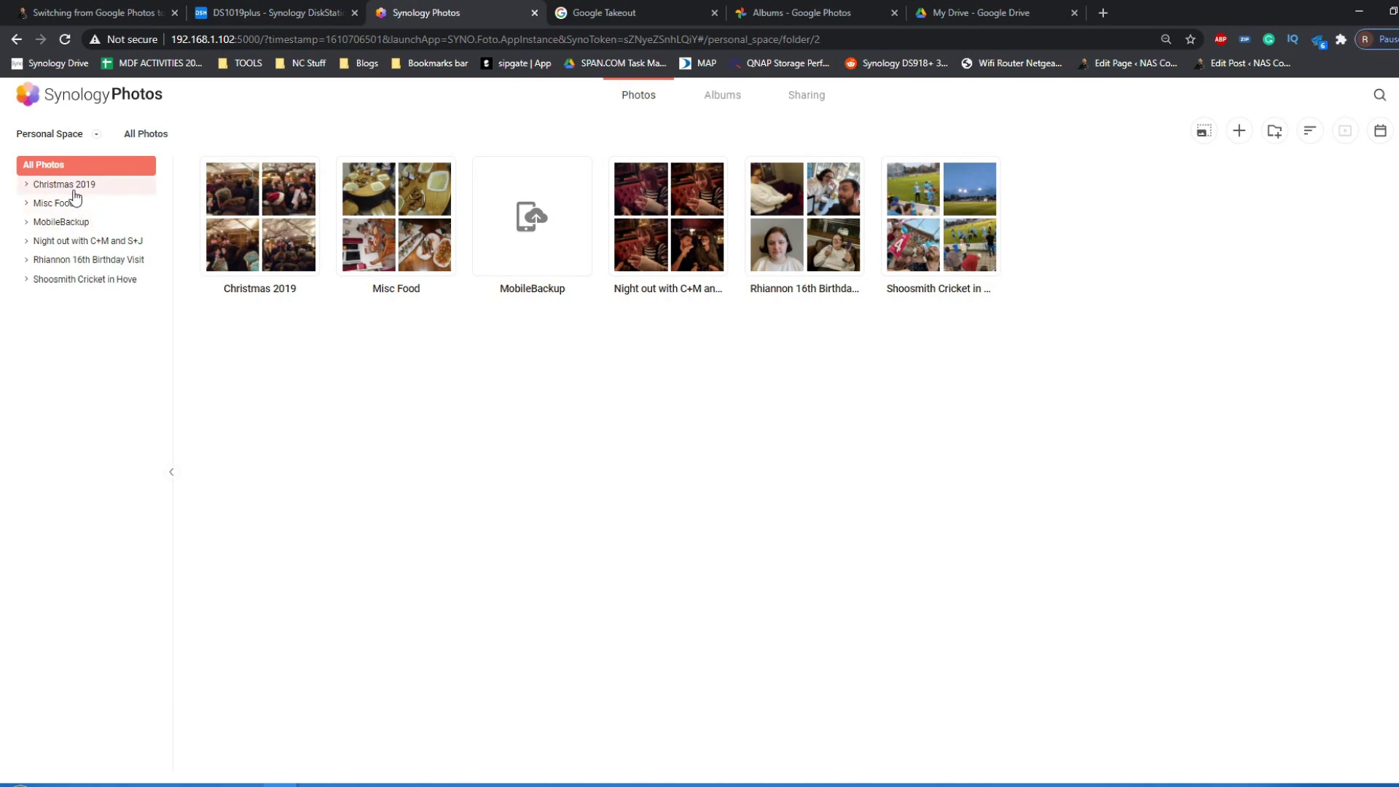
Step: Compare the home/Photos folder in File Station with Synology Photos' folders, then switch to the Google Photos tab
left_click(264, 11)
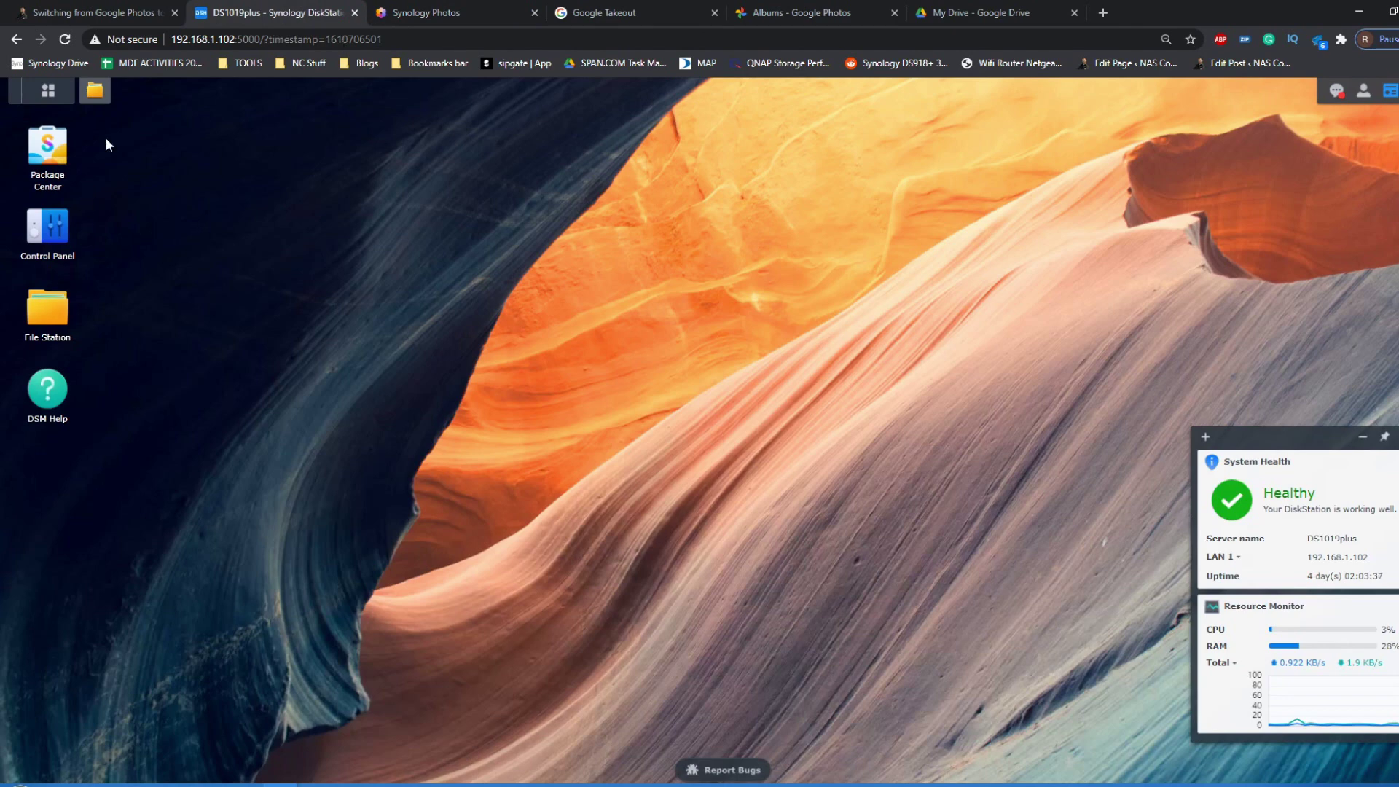
left_click(95, 91)
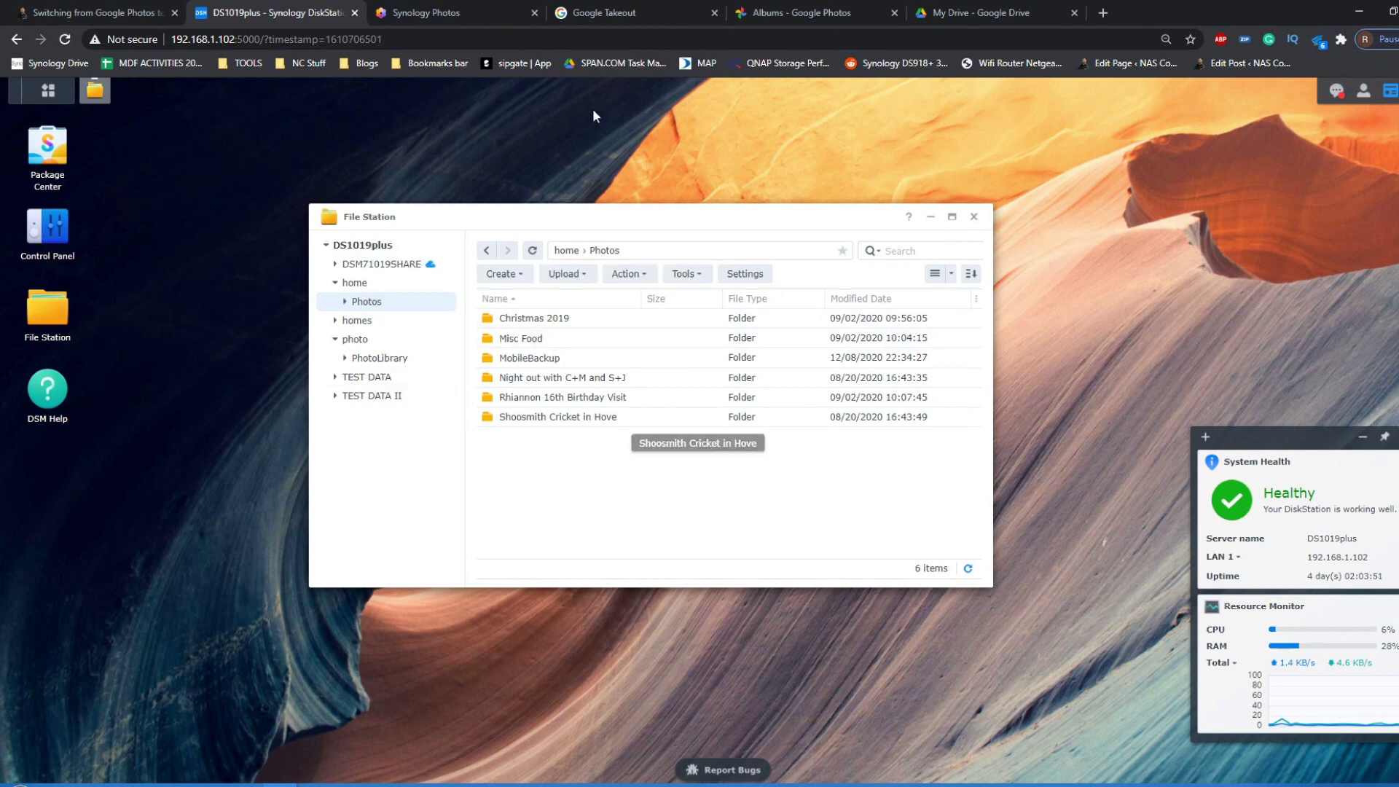
left_click(932, 218)
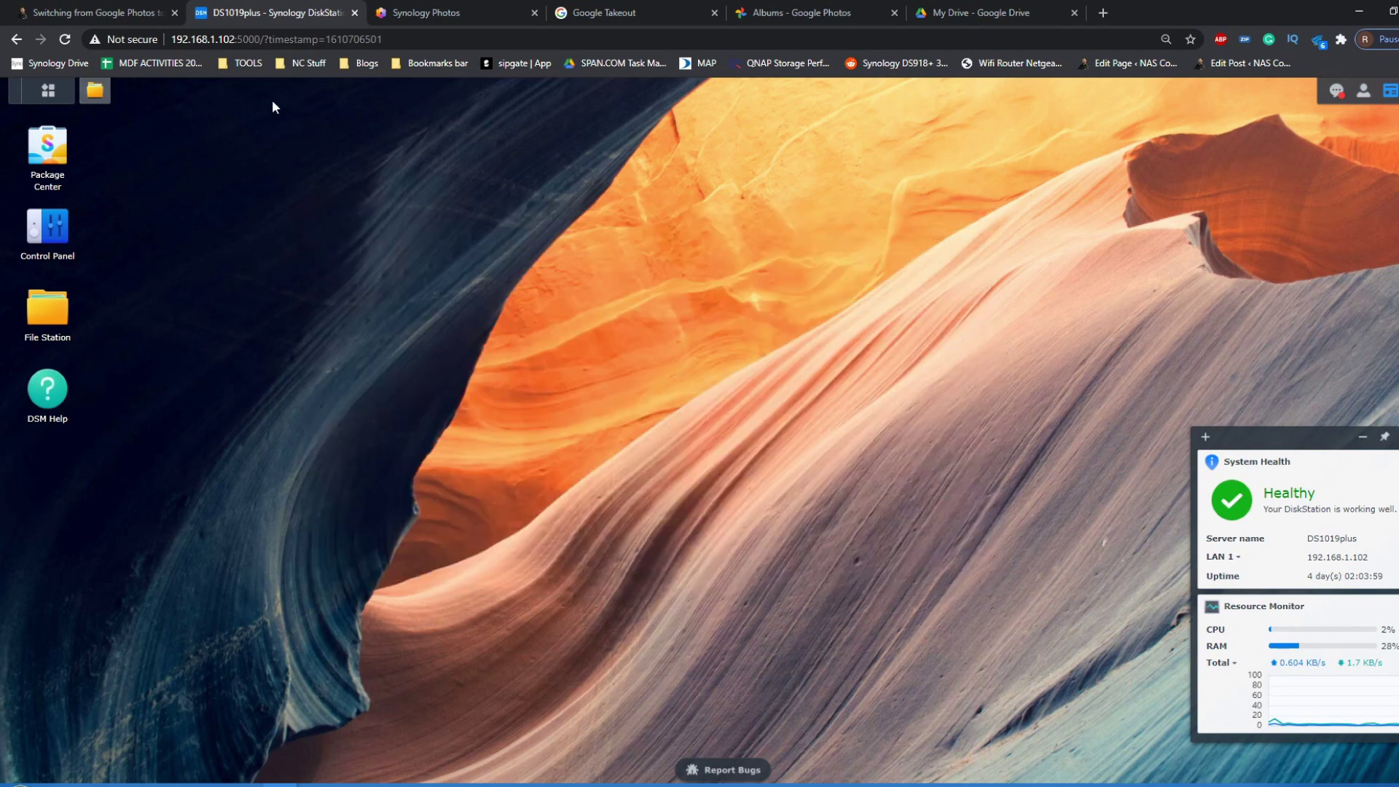
left_click(430, 12)
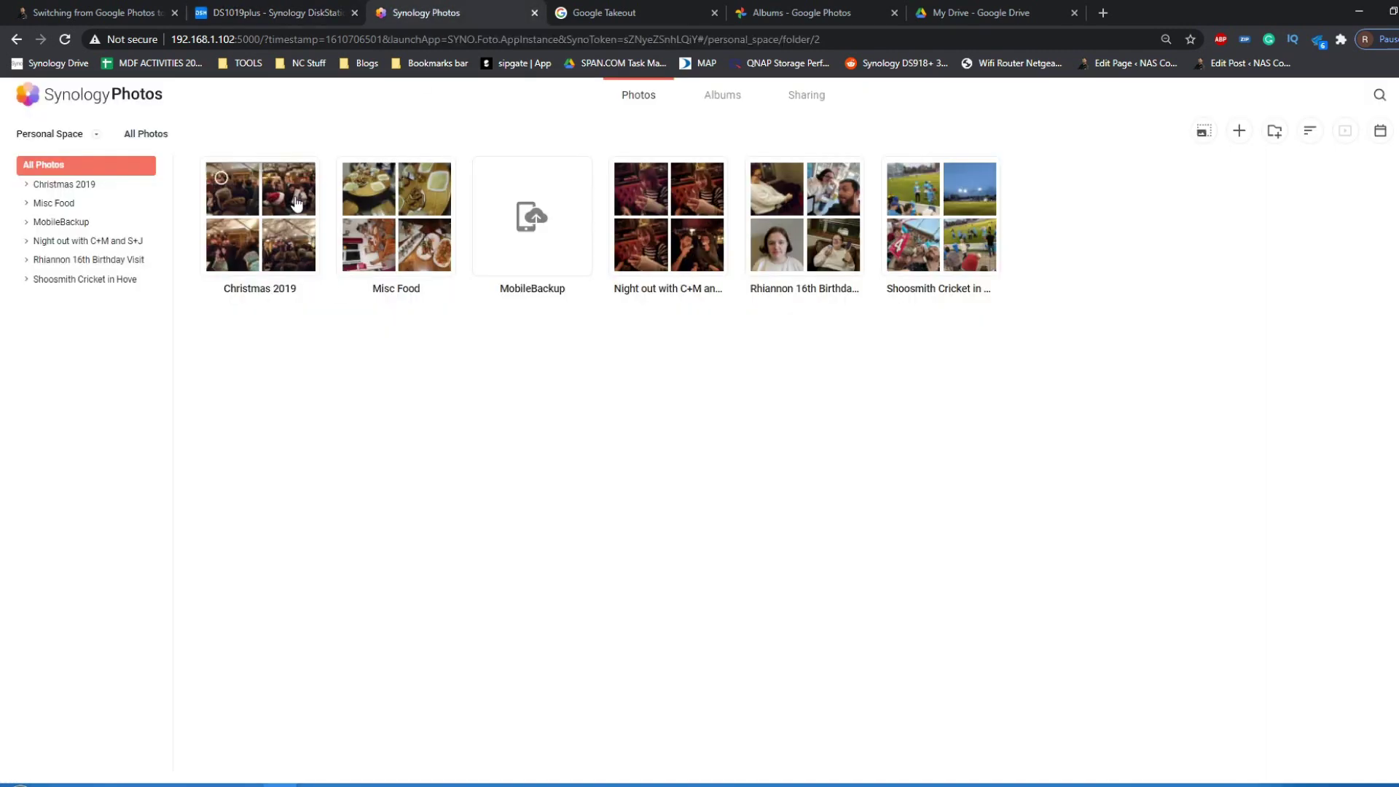
left_click(628, 12)
Step: Check Google Drive's 11.9 GB of 15 GB usage against the Google Photos albums page, then return to the article
left_click(758, 10)
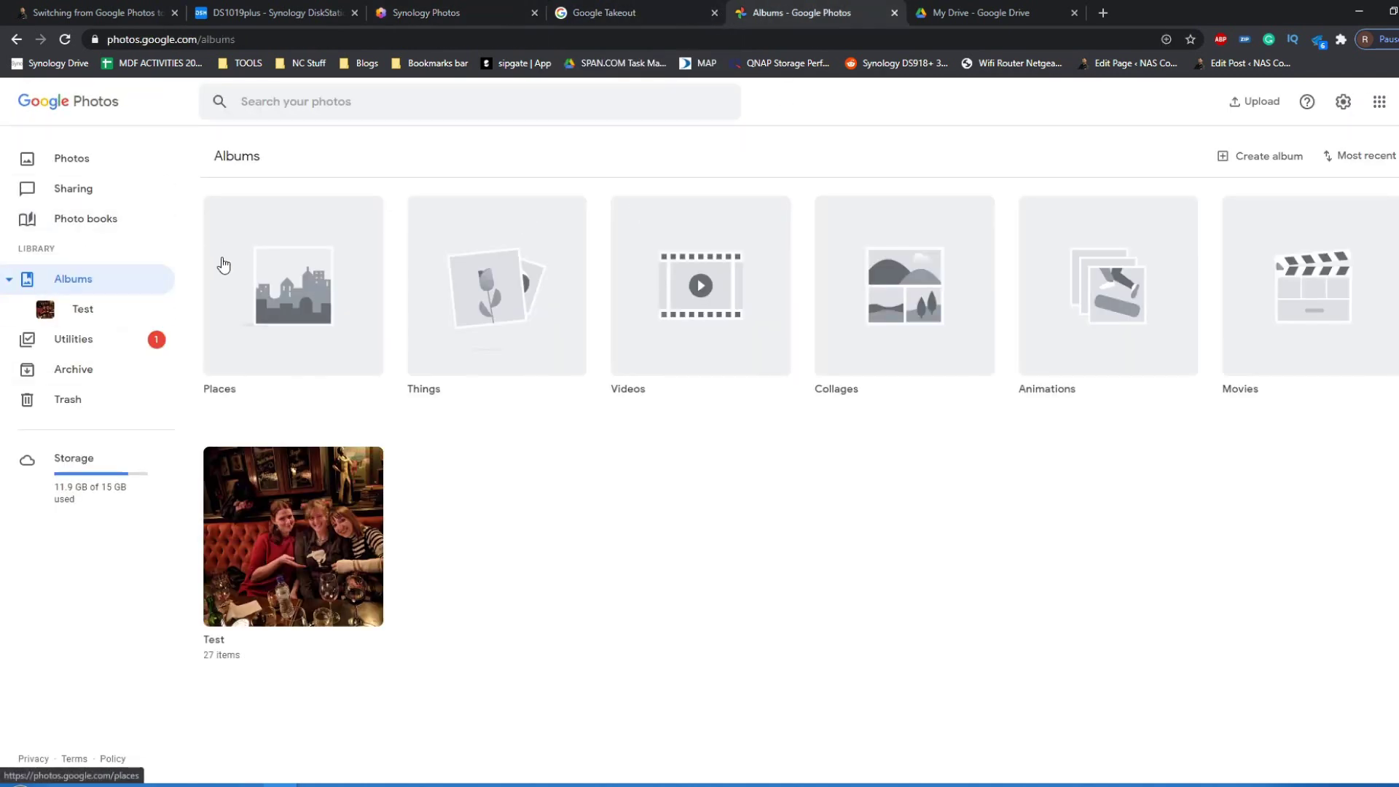
left_click(984, 9)
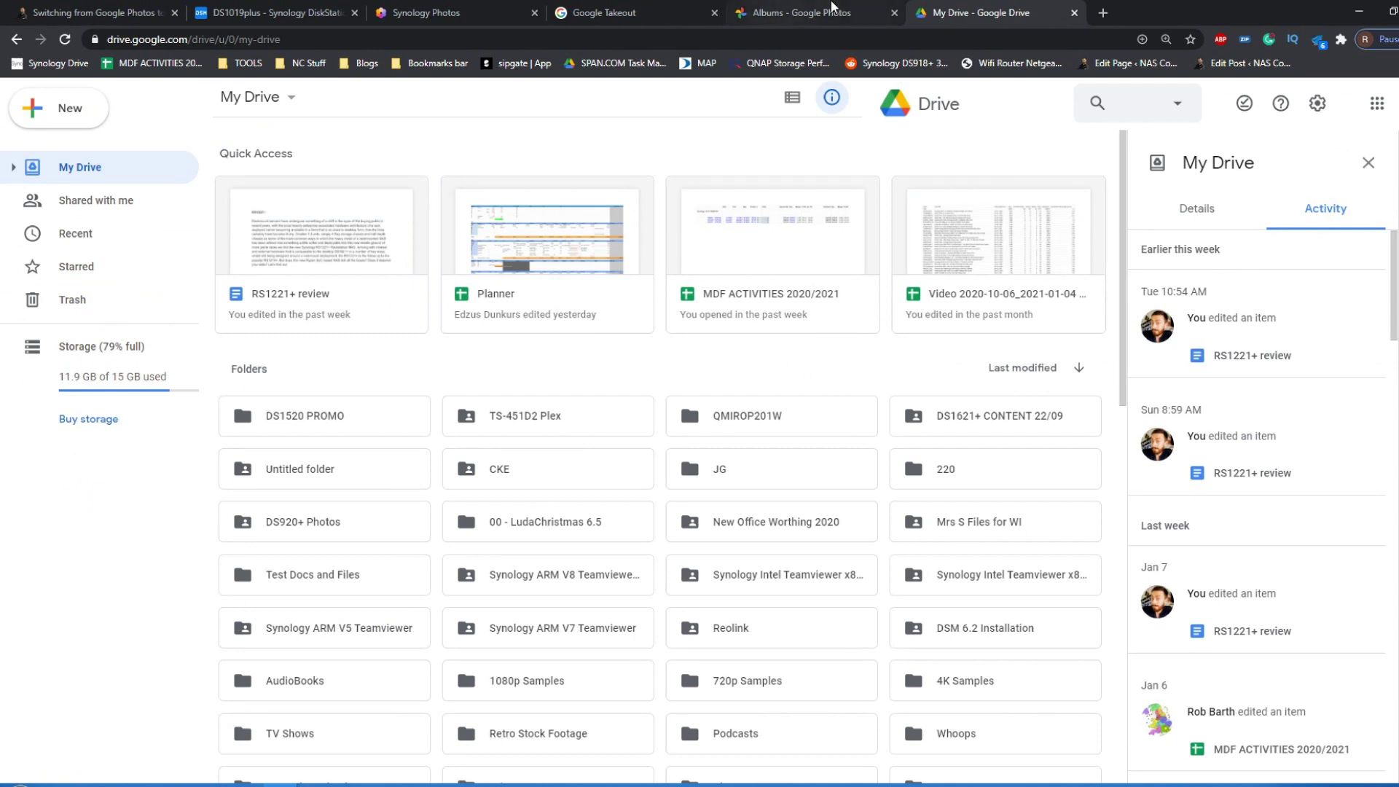
left_click(857, 9)
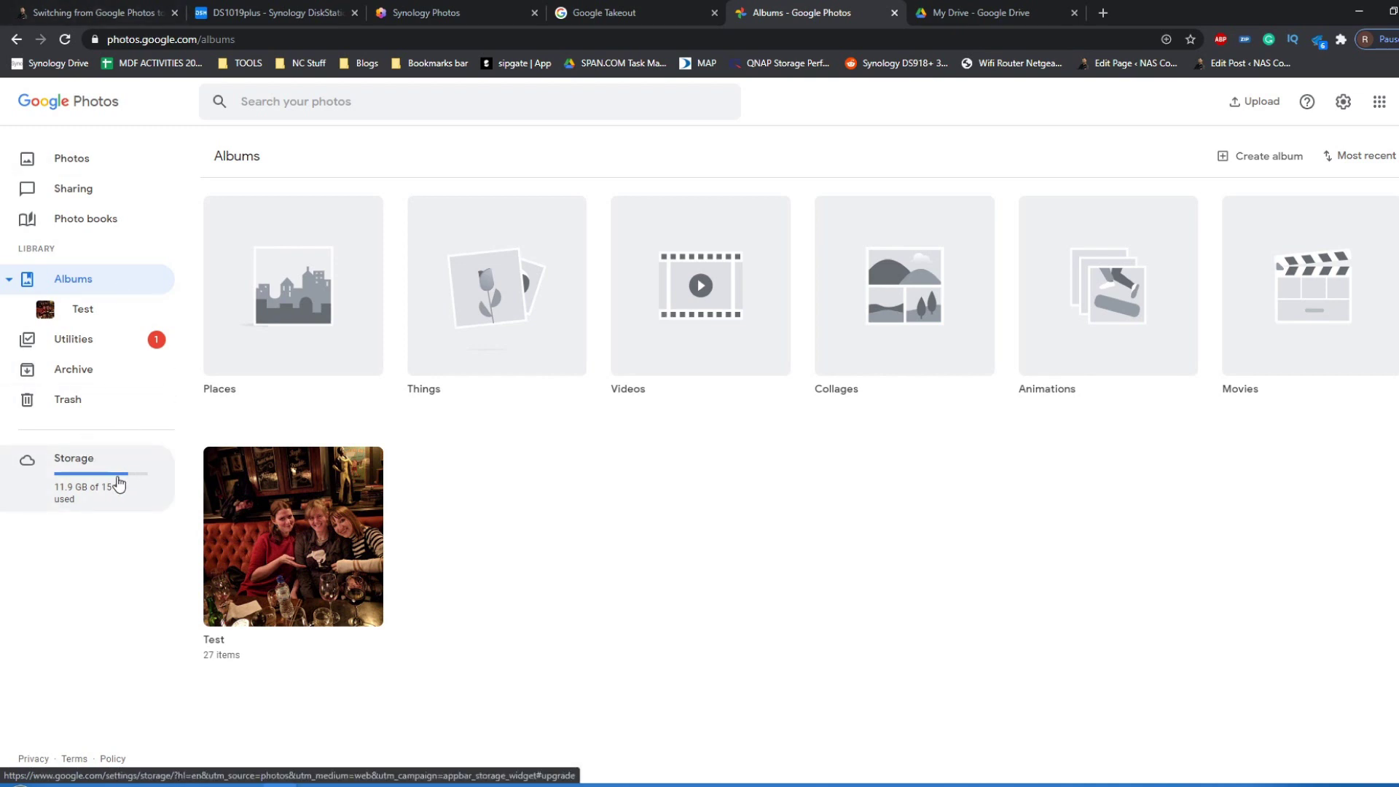
left_click(87, 13)
Step: Scroll to the article's Google Drive pricing graphic (15 GB to 2 TB) and back, then reopen Google Photos albums
scroll(554, 479, "down", 5)
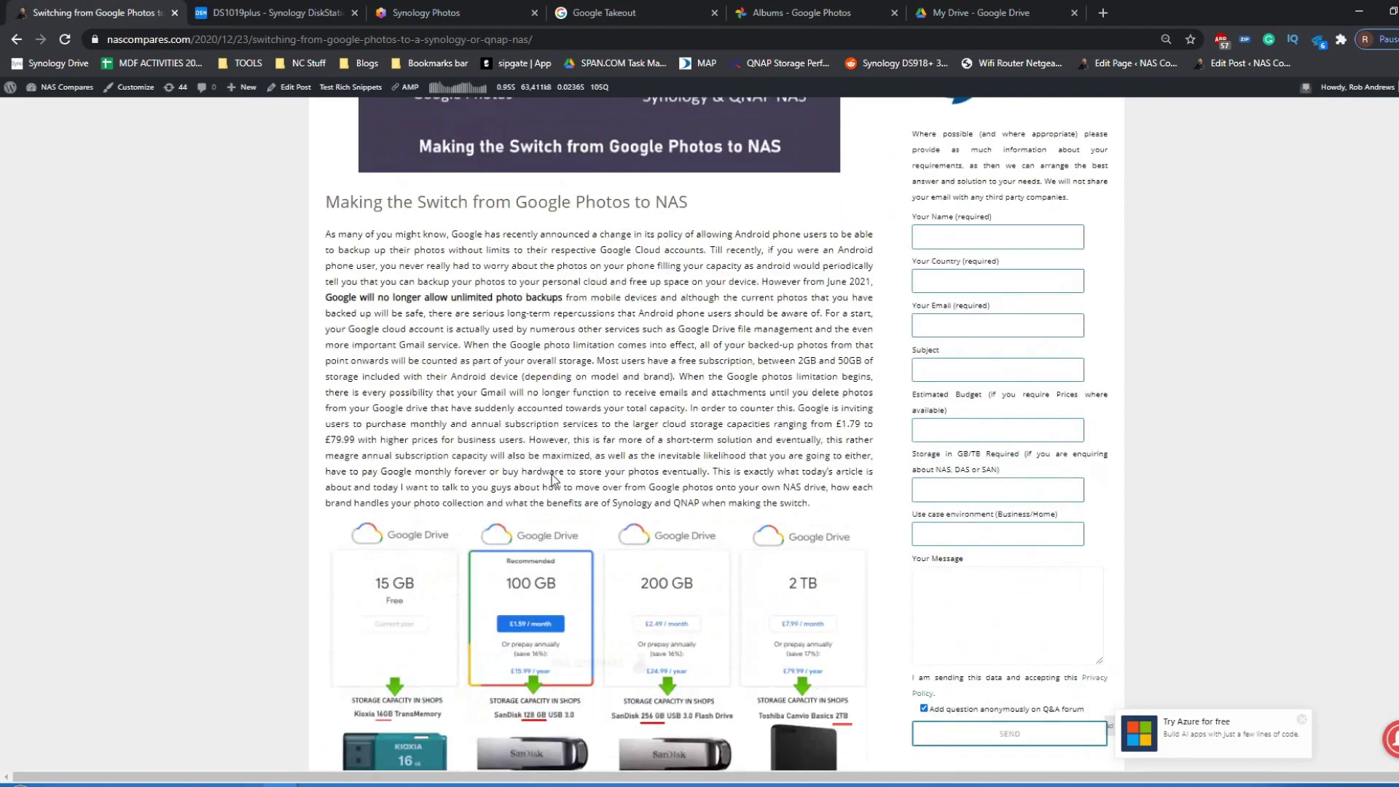
scroll(554, 479, "down", 2)
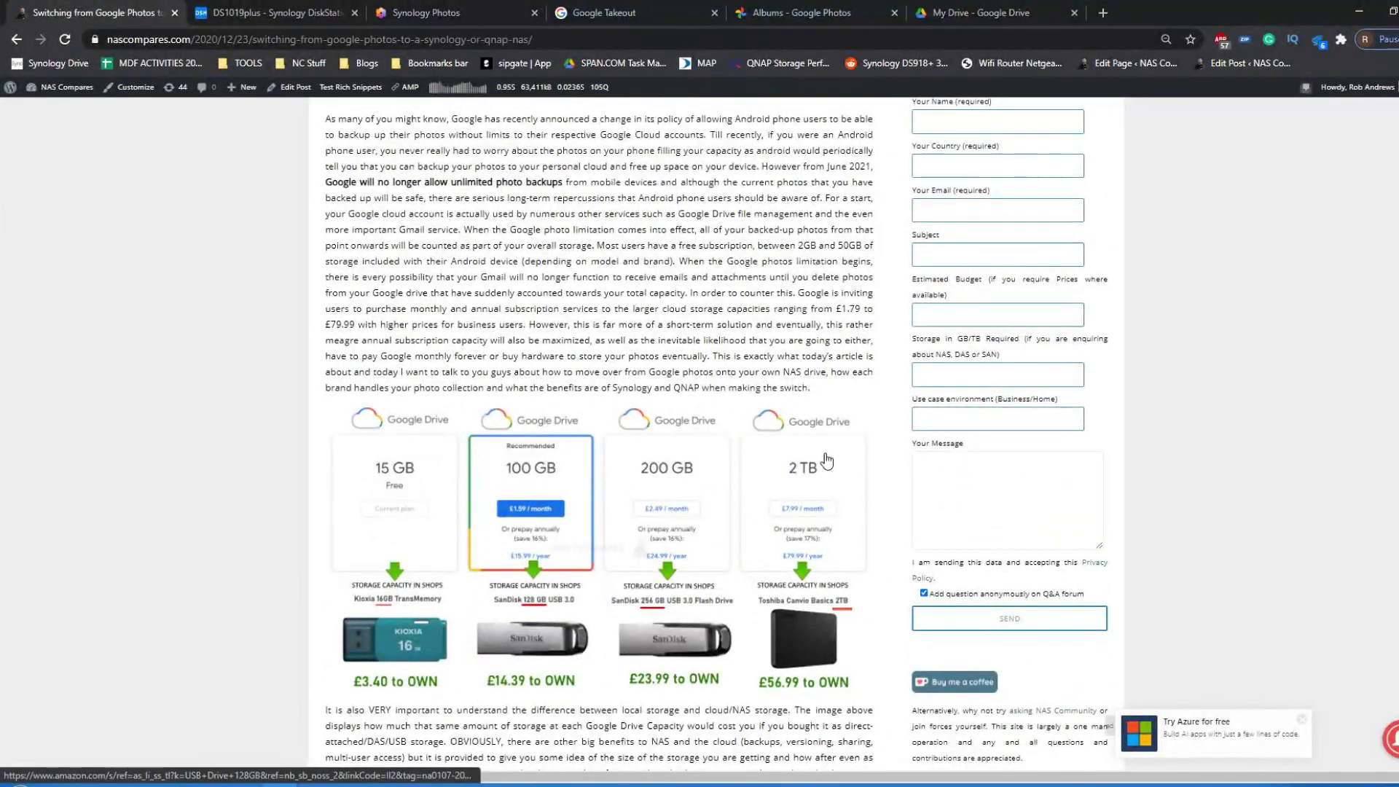
scroll(827, 461, "up", 8)
left_click(809, 12)
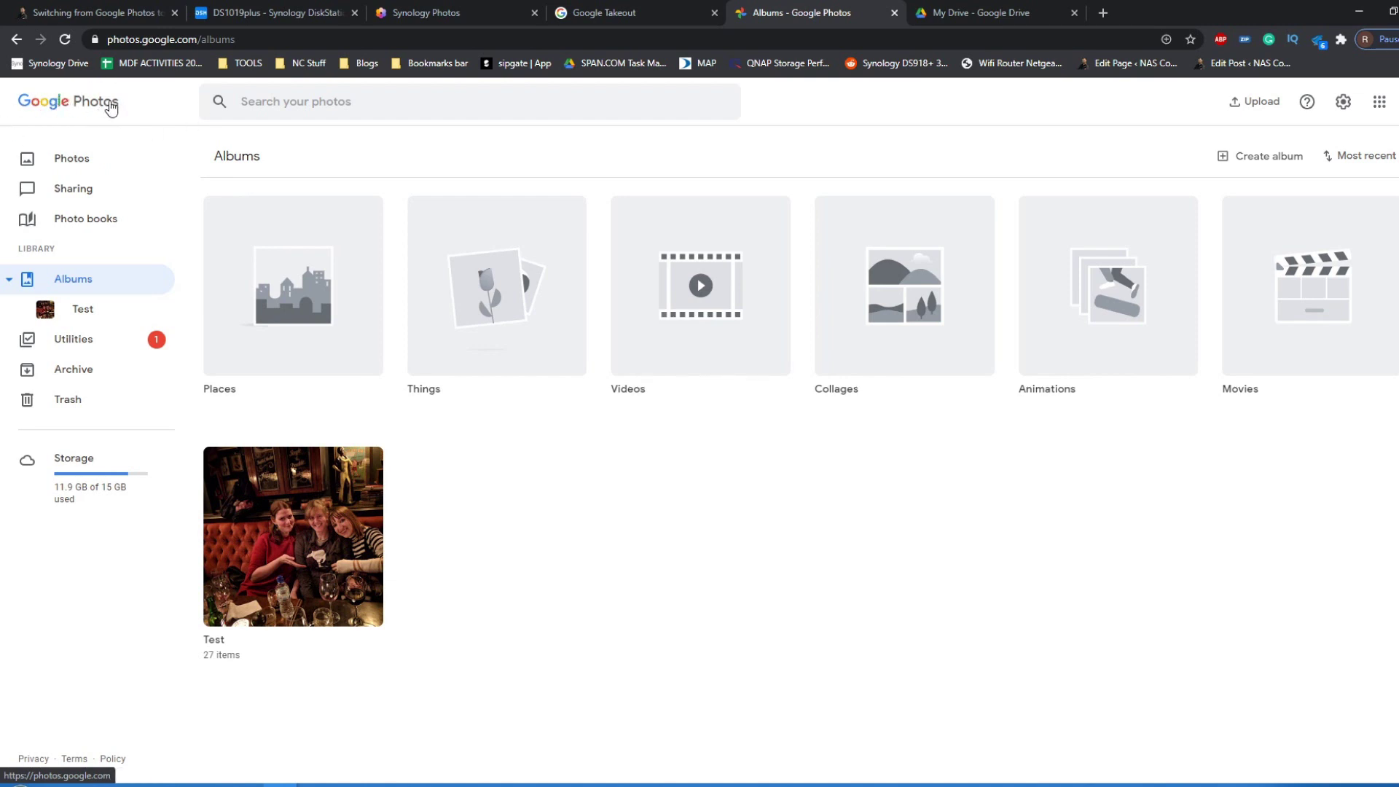
Step: Compare the 11.9 GB of 15 GB storage shown in My Drive and on the Google Photos albums page
left_click(947, 12)
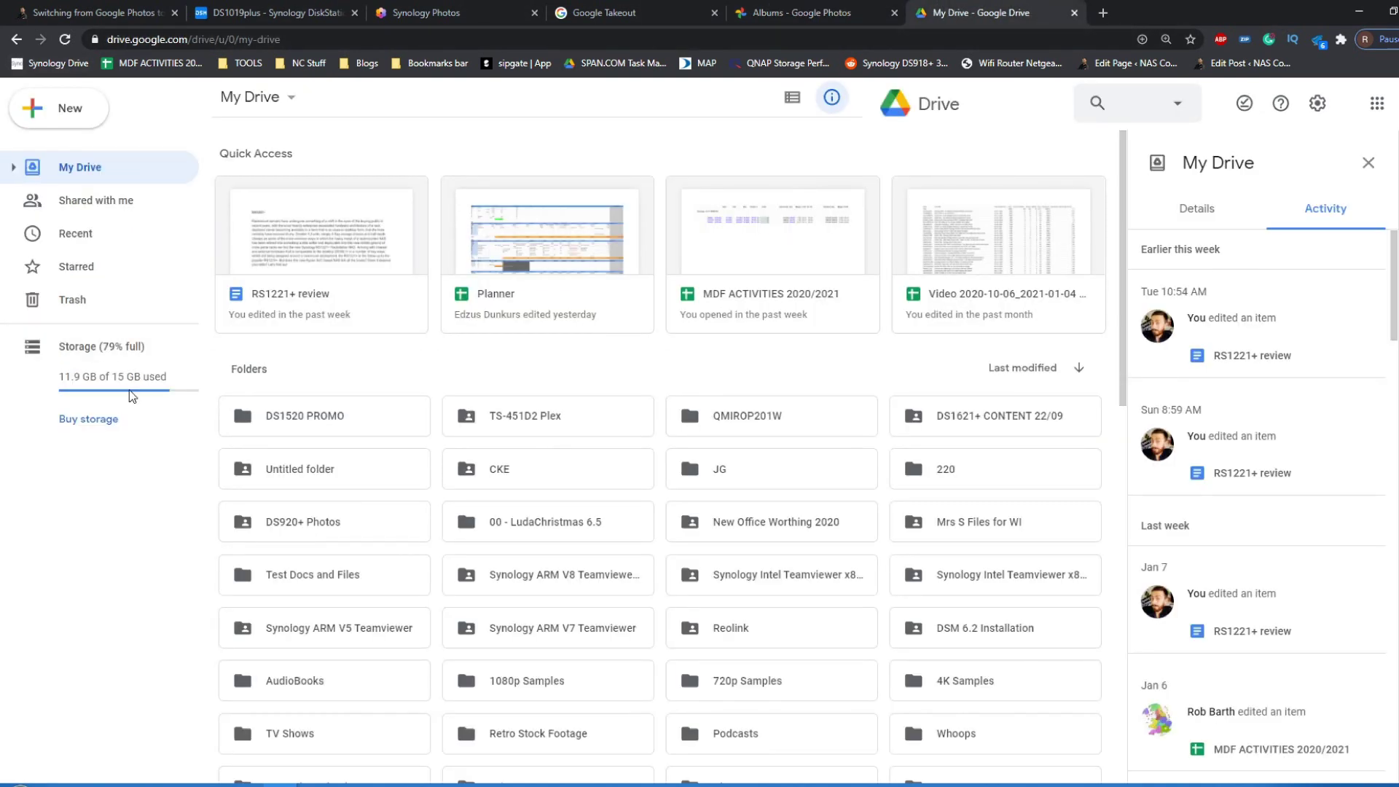
left_click(794, 12)
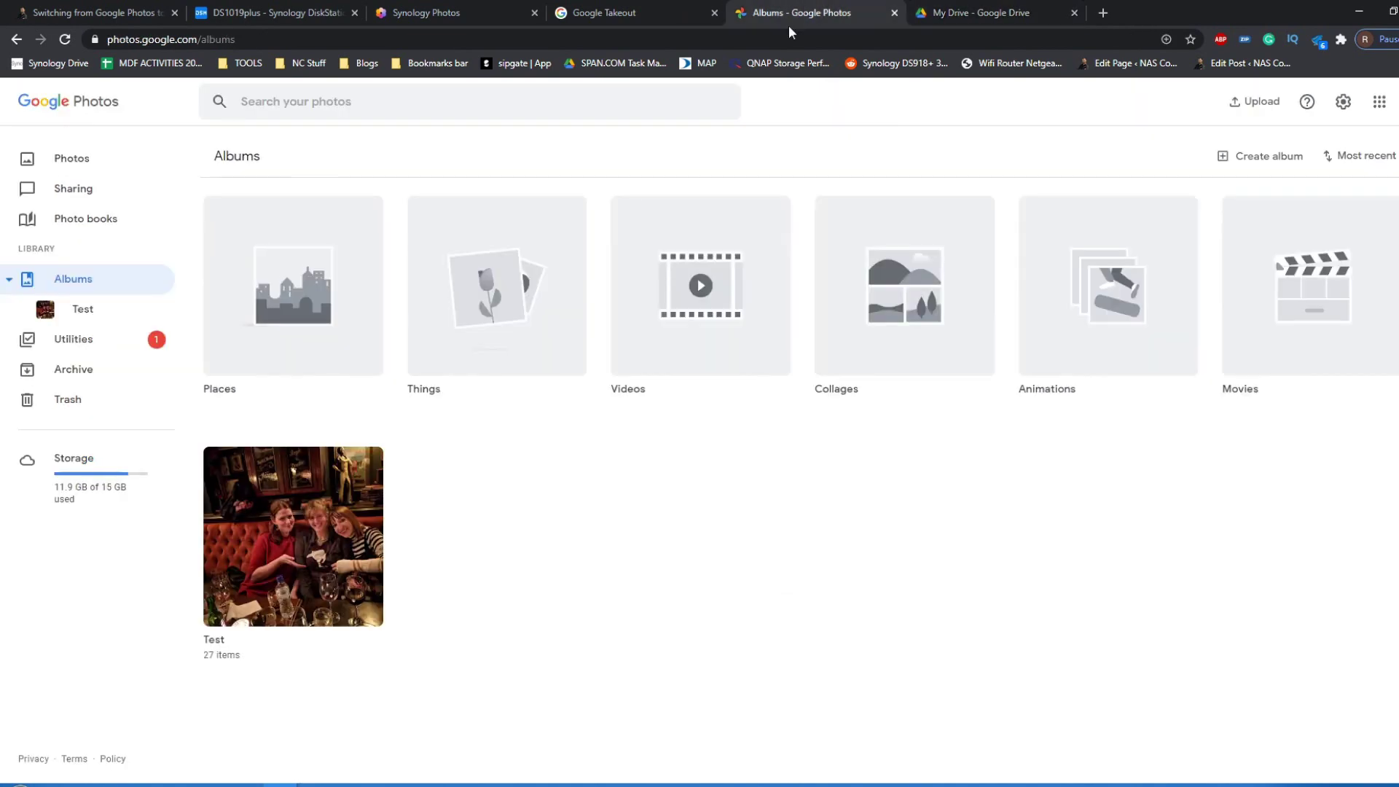
left_click(119, 473)
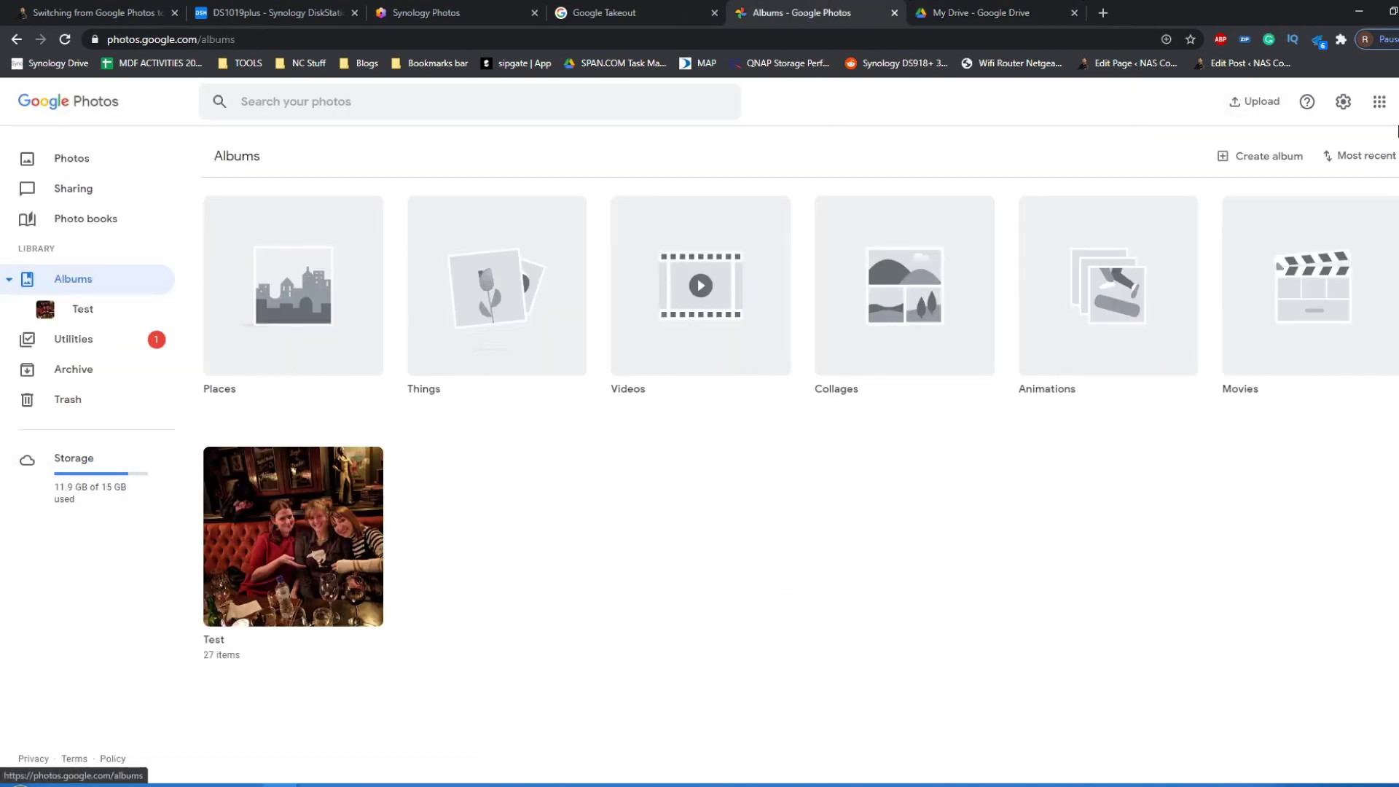
left_click(977, 6)
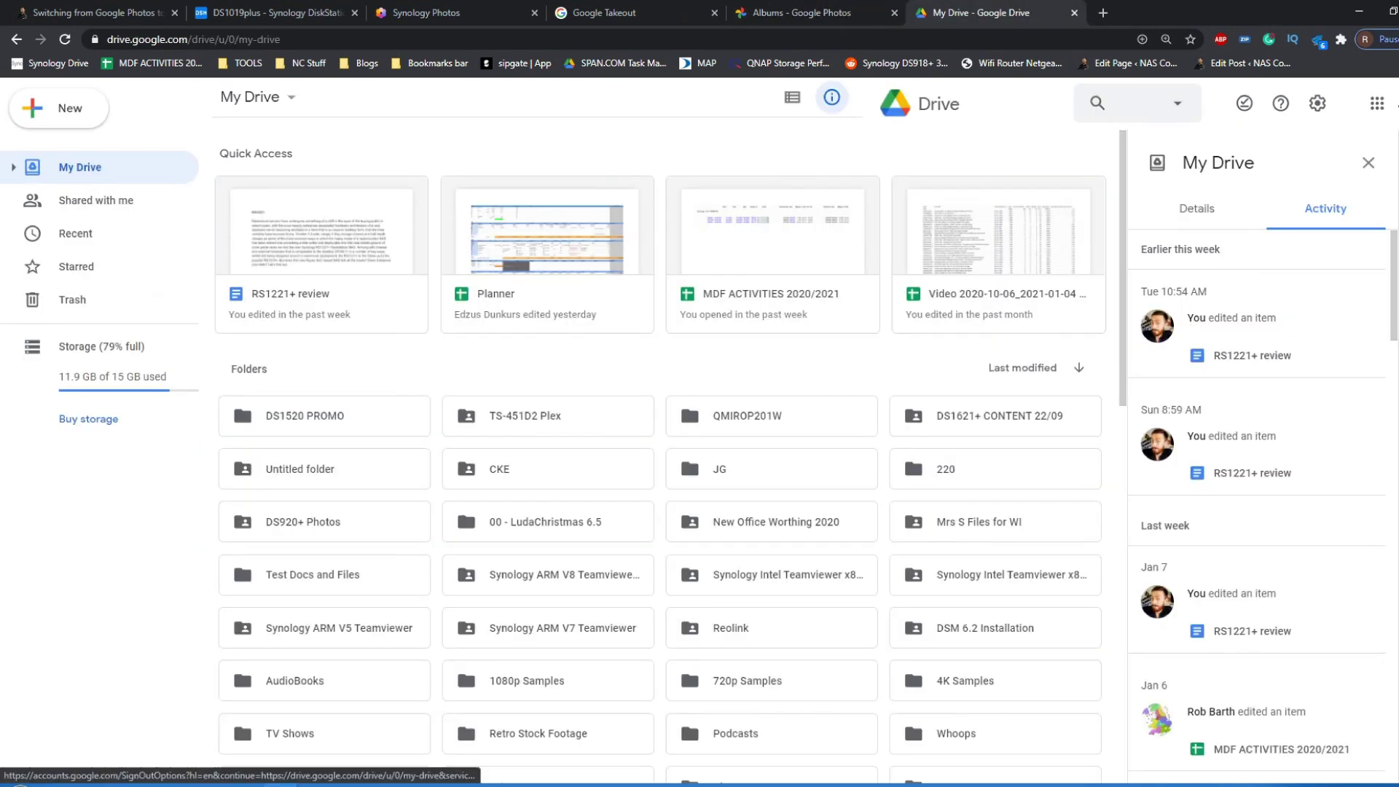
left_click(764, 6)
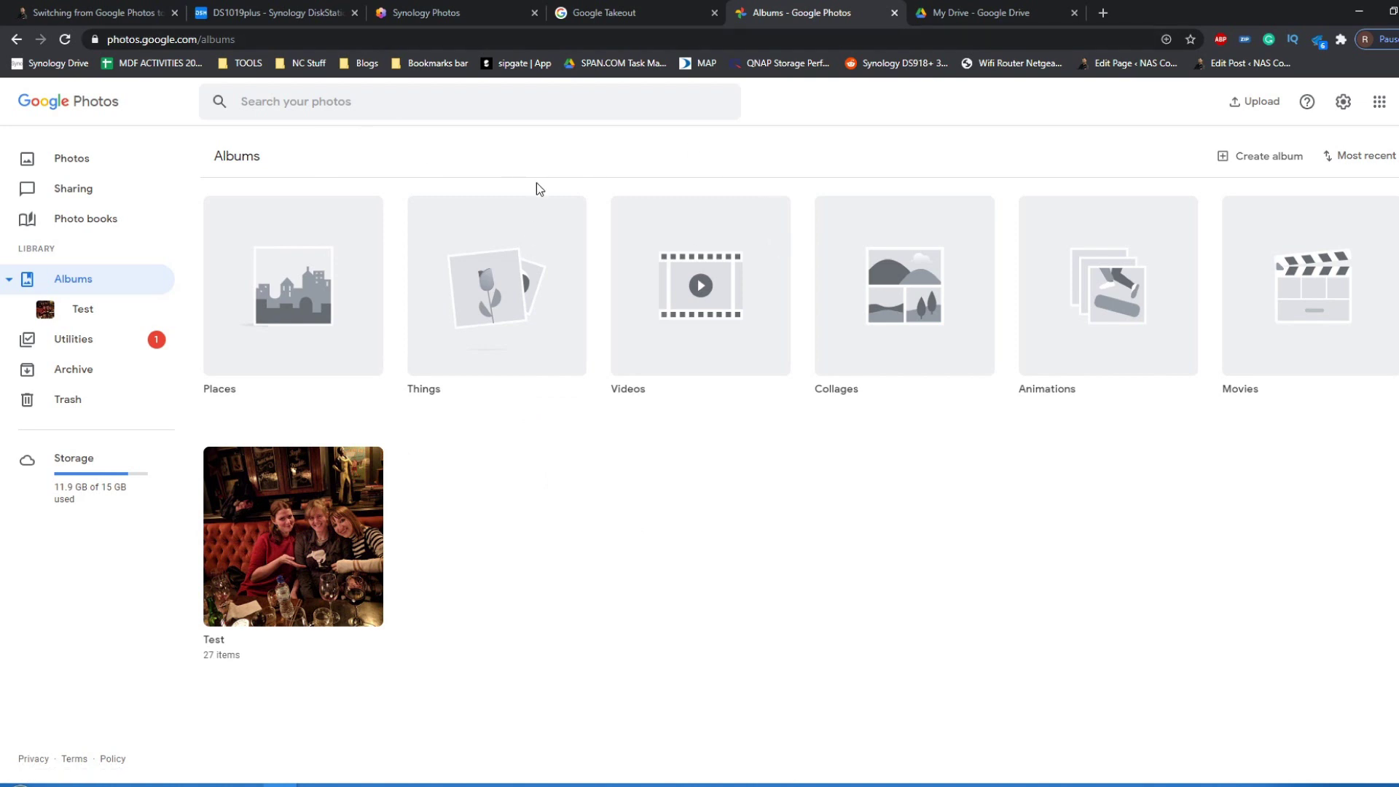
Step: Open Google Takeout and scroll down through the list of products available for export
left_click(602, 24)
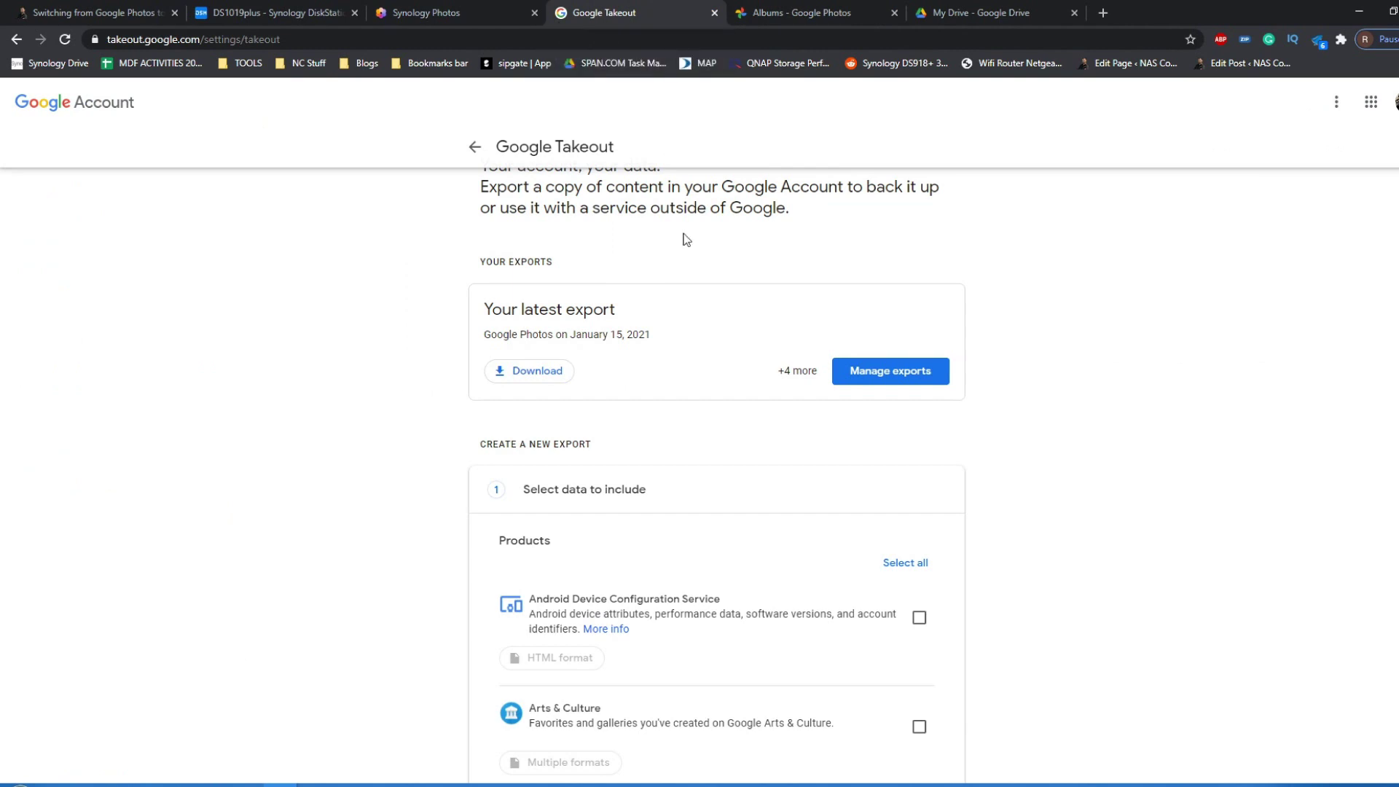
scroll(686, 240, "down", 3)
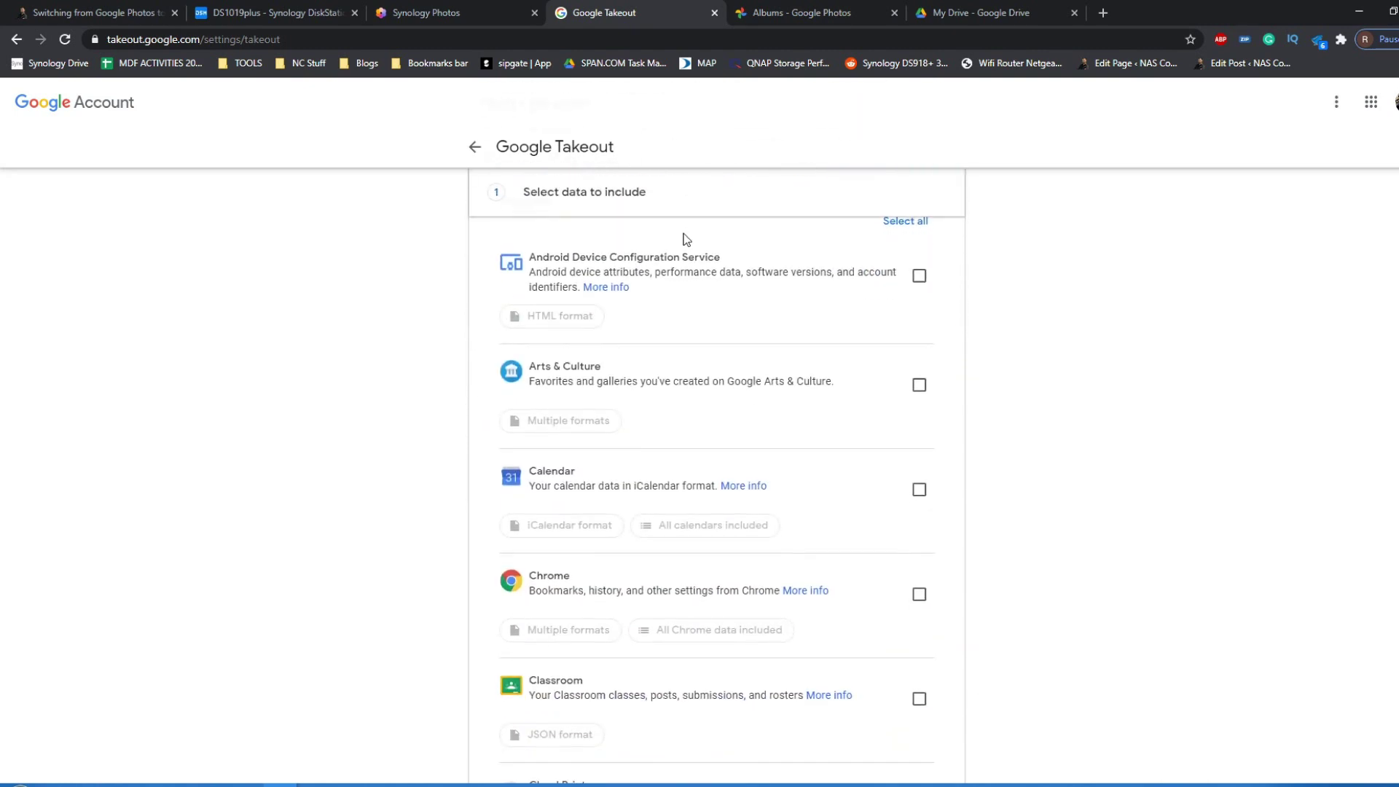
scroll(1013, 378, "down", 3)
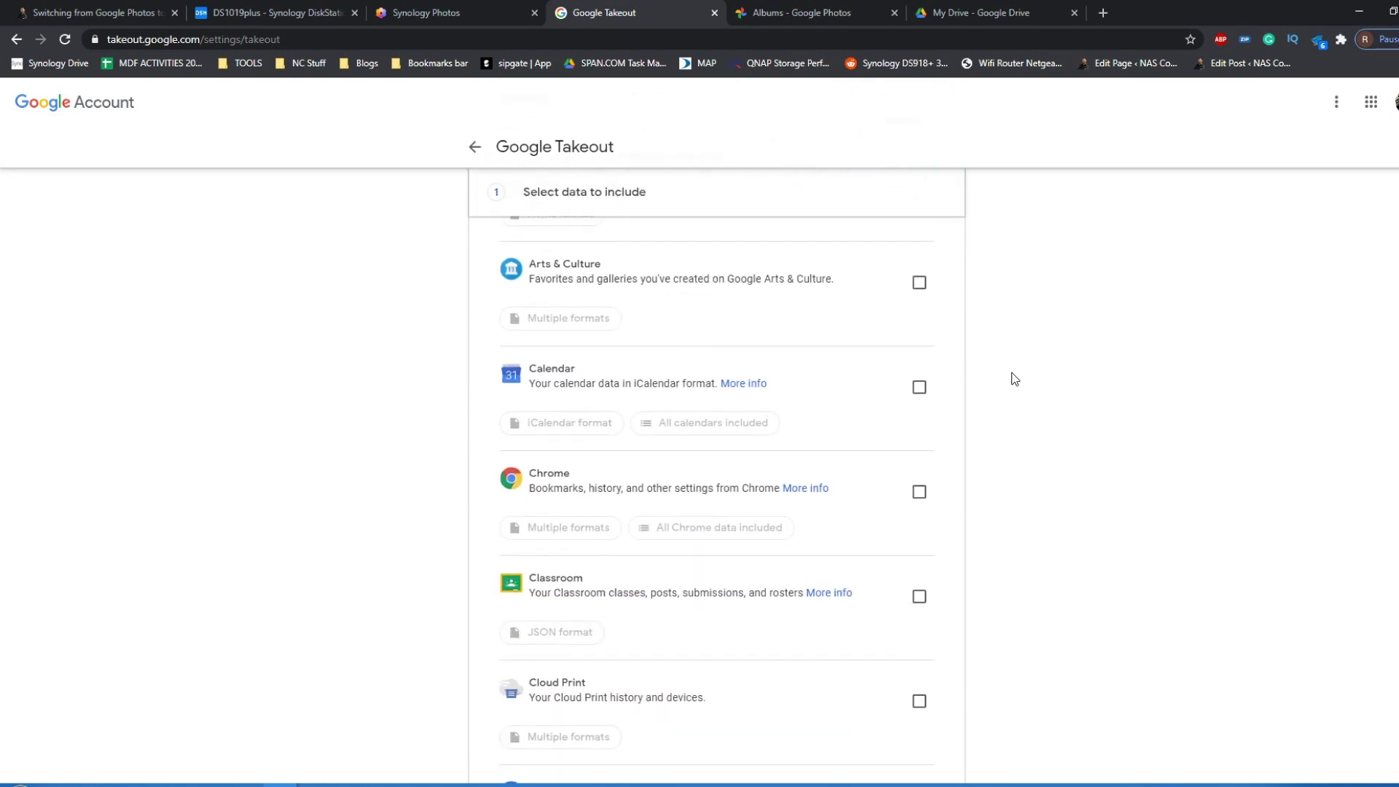
scroll(1013, 379, "down", 1)
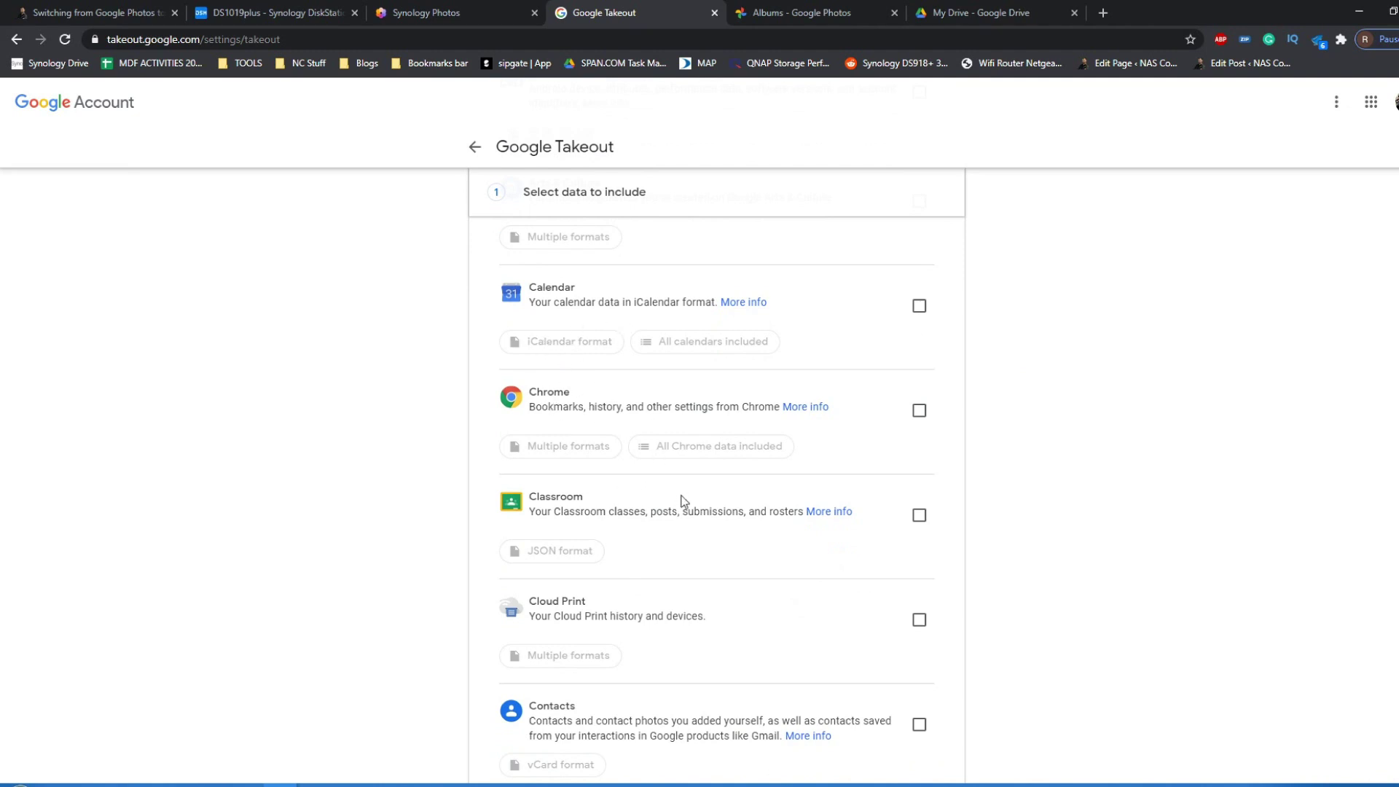
scroll(682, 499, "down", 3)
scroll(684, 502, "down", 4)
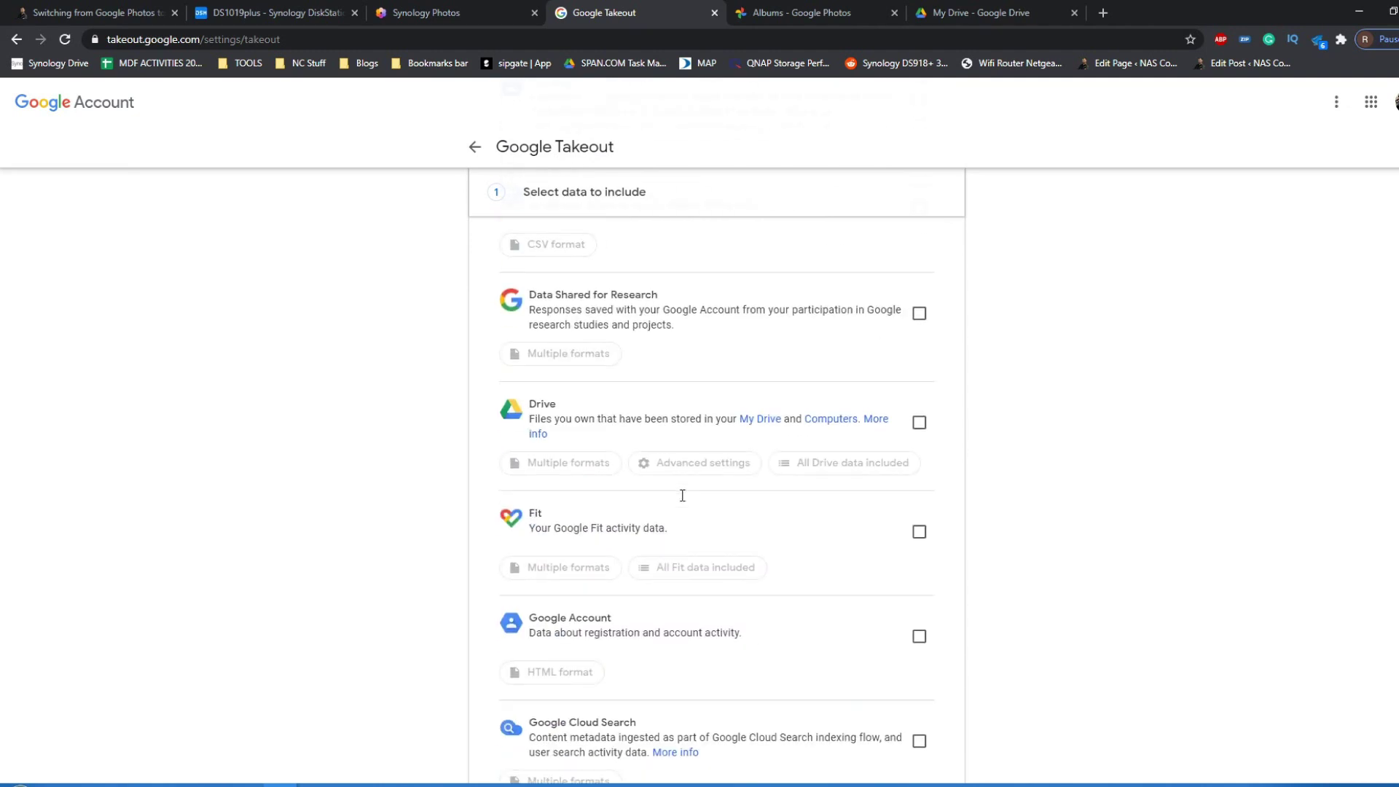
scroll(628, 536, "down", 2)
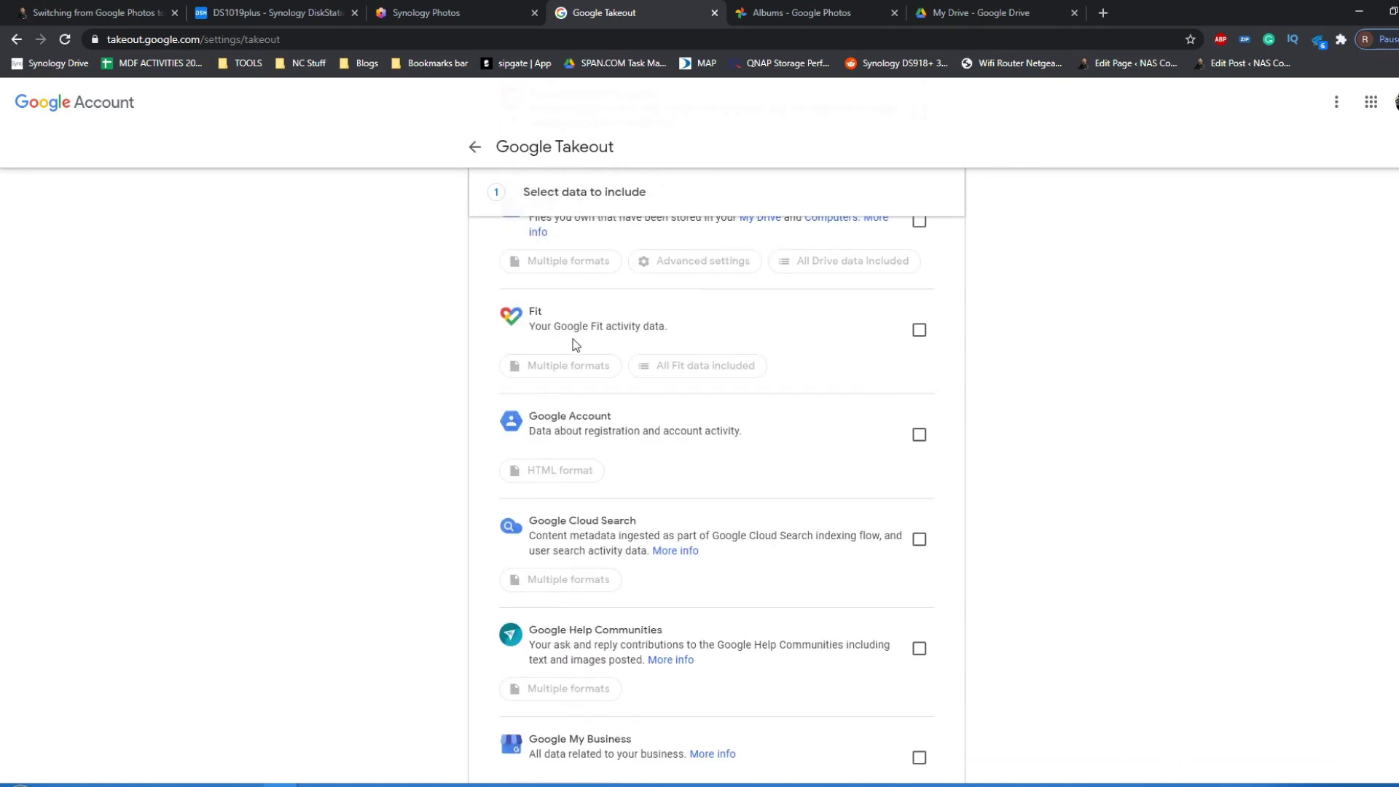
scroll(573, 339, "down", 3)
scroll(510, 479, "down", 2)
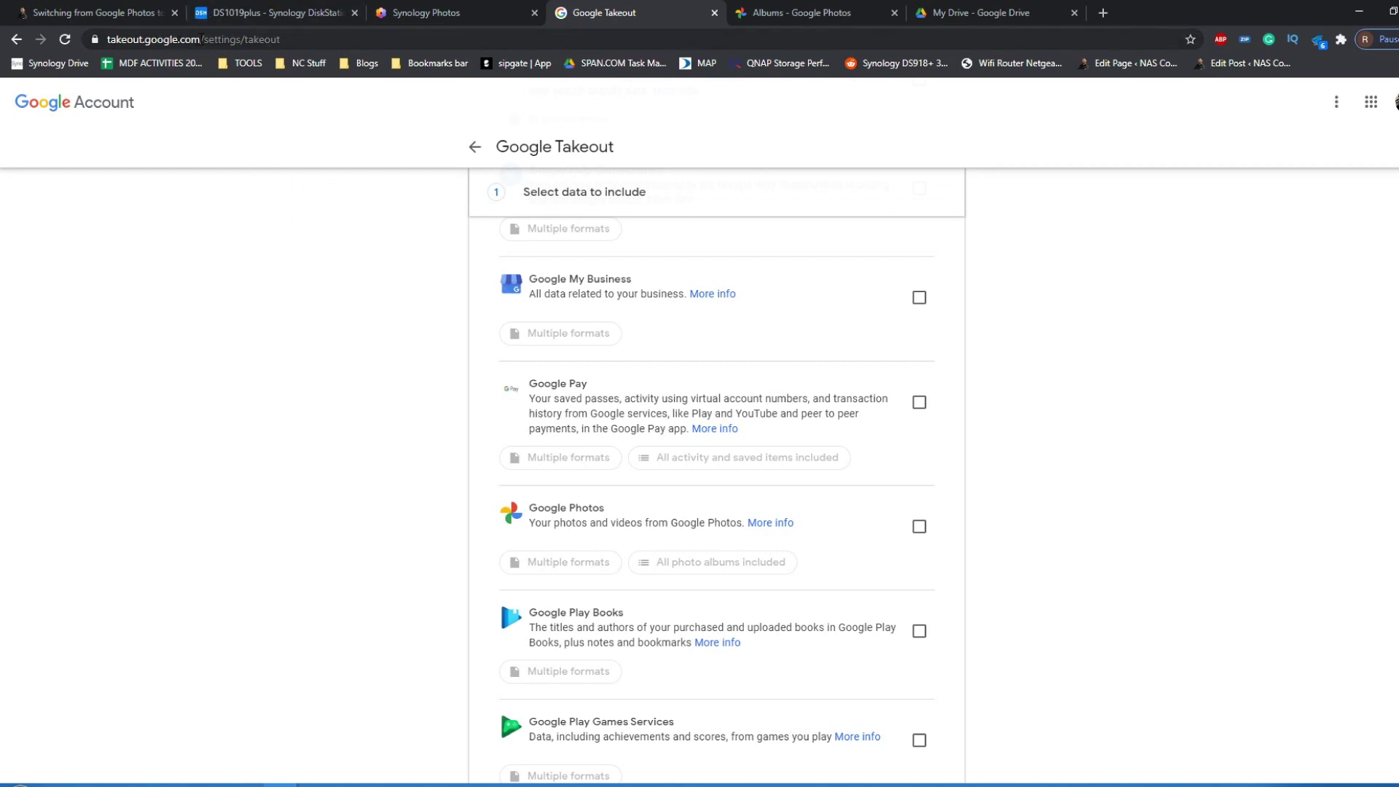
scroll(525, 346, "down", 1)
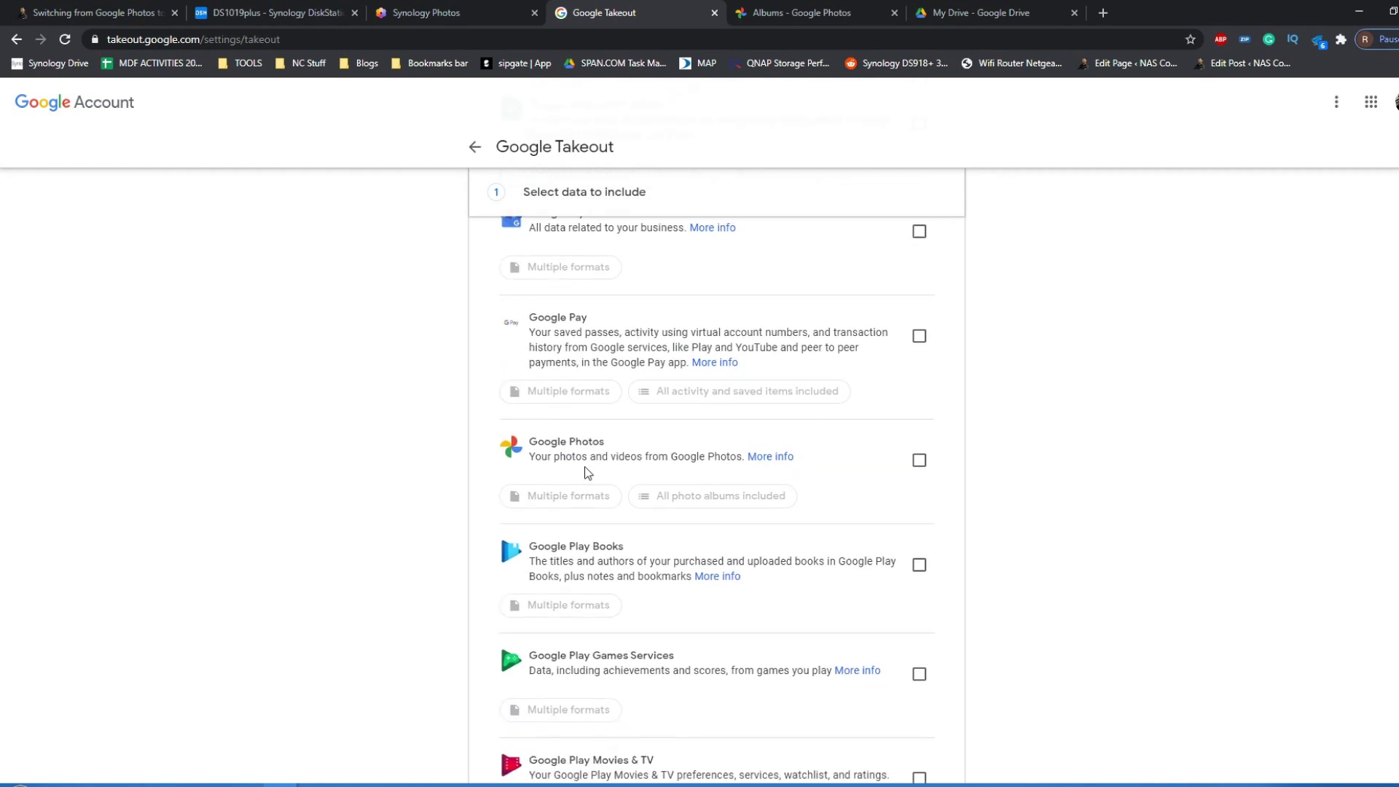
Step: Tick Google Photos for the Takeout export, then return to the NAS Compares article
scroll(738, 470, "up", 4)
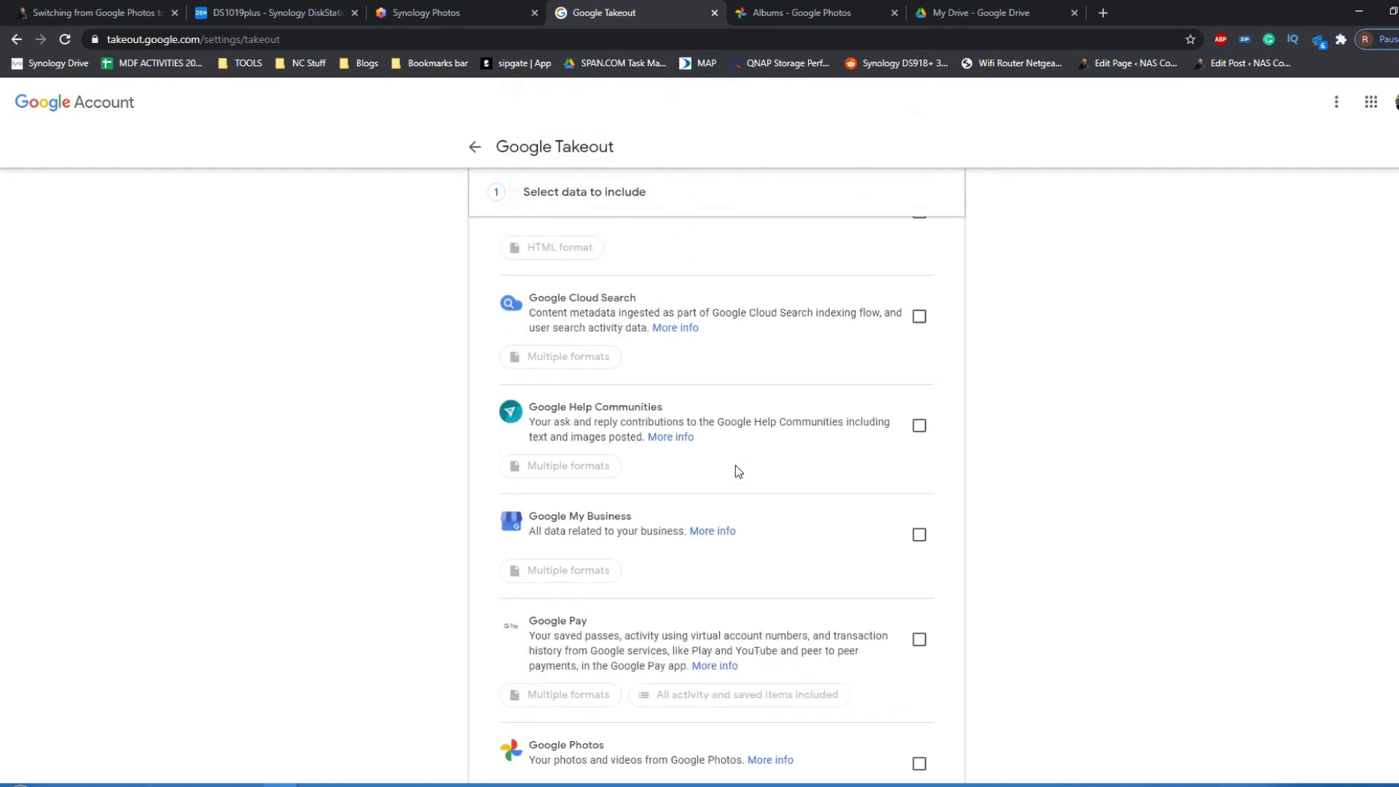
scroll(736, 469, "up", 8)
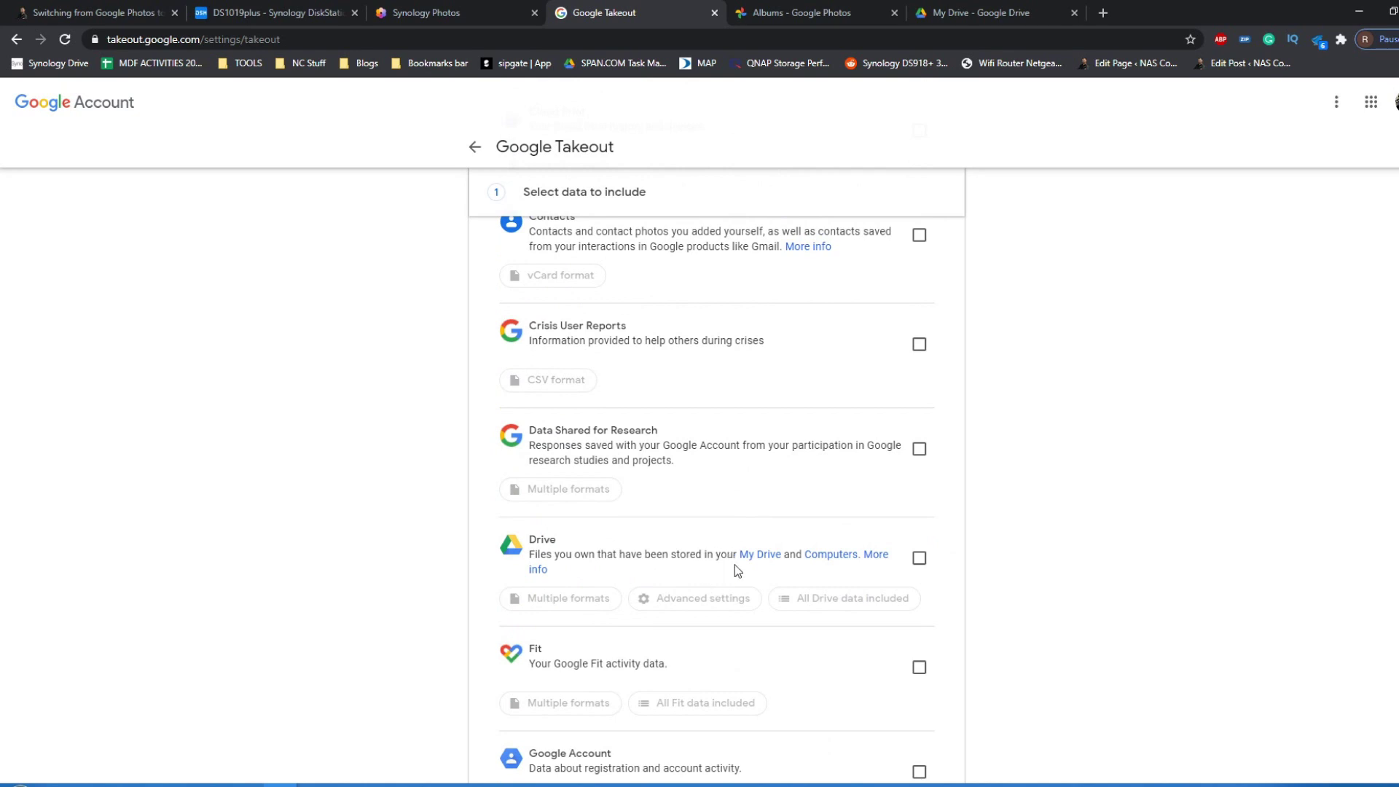
scroll(734, 565, "down", 13)
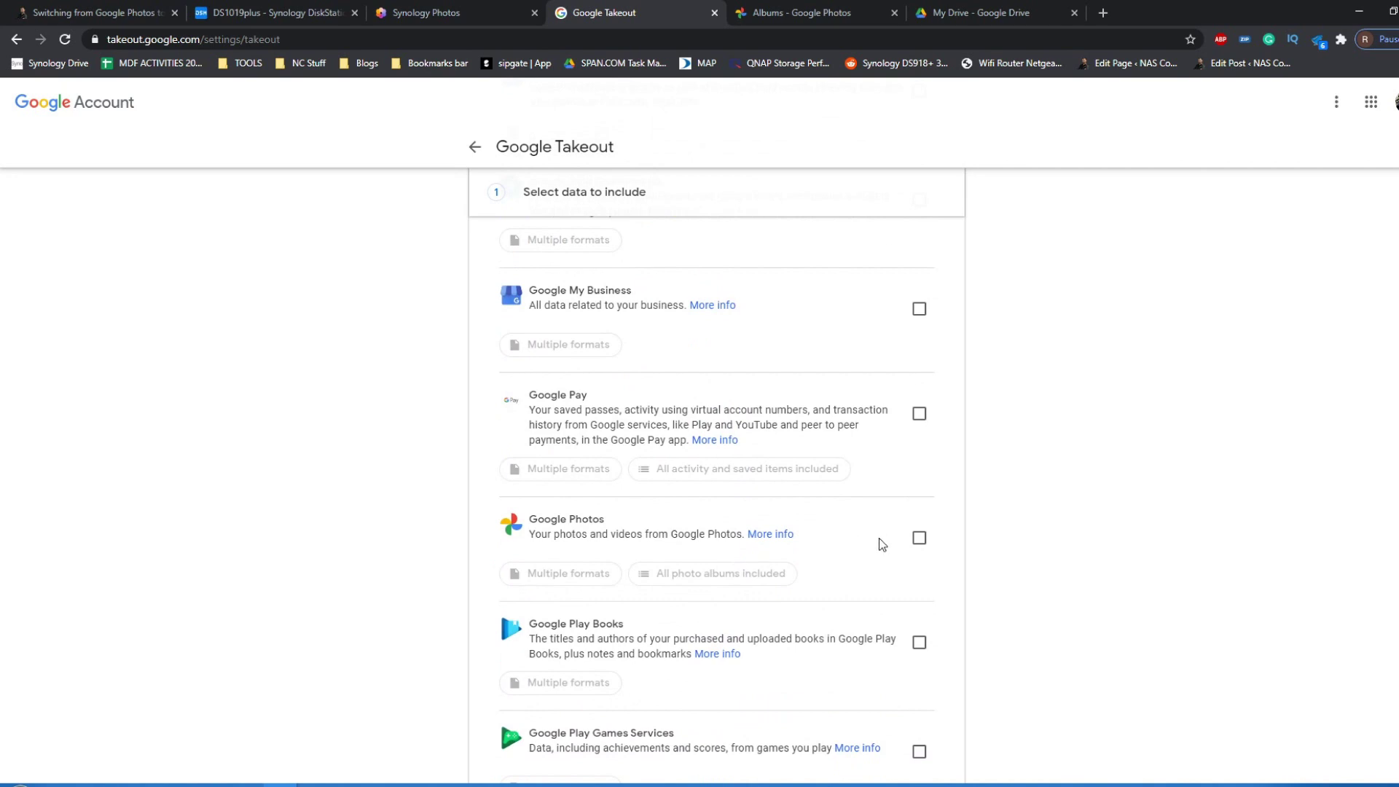
left_click(919, 537)
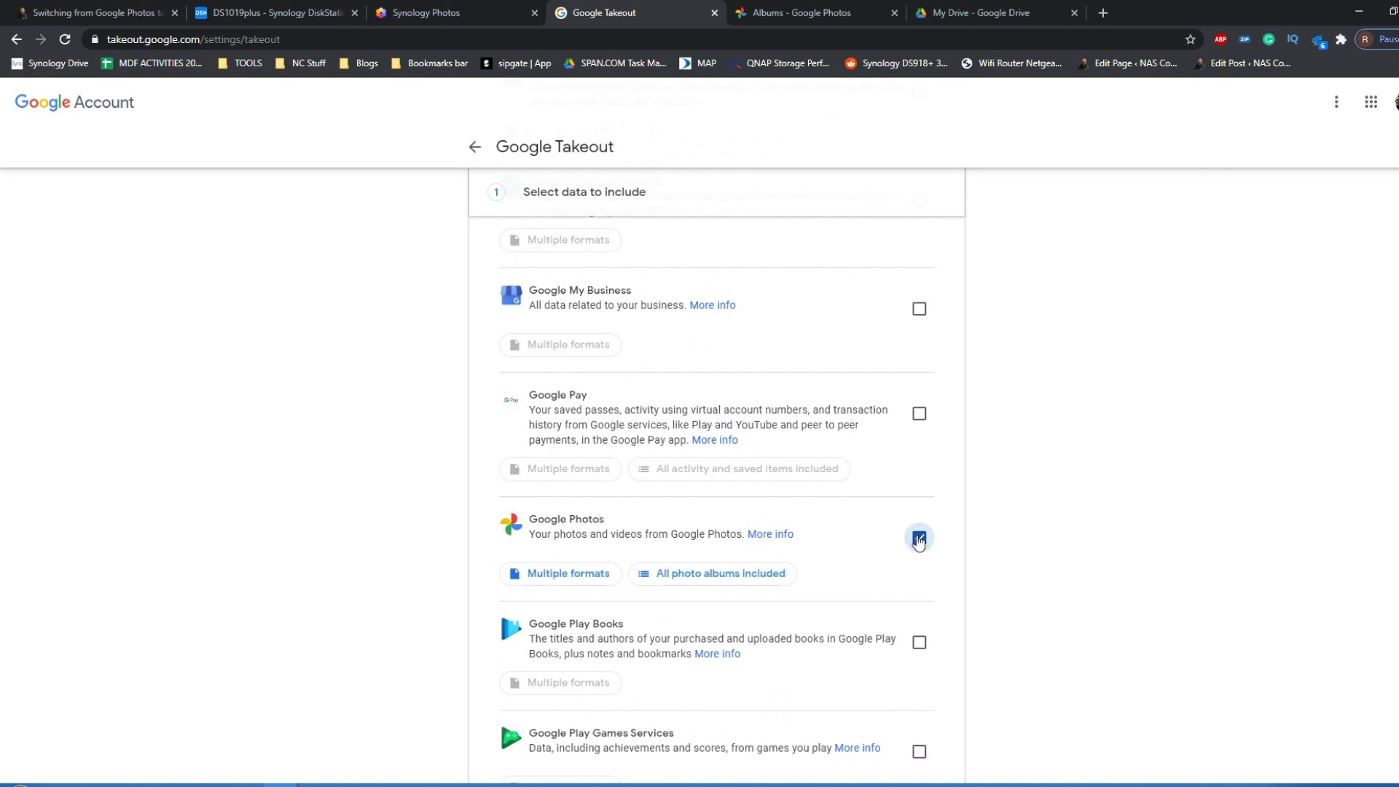
left_click(150, 8)
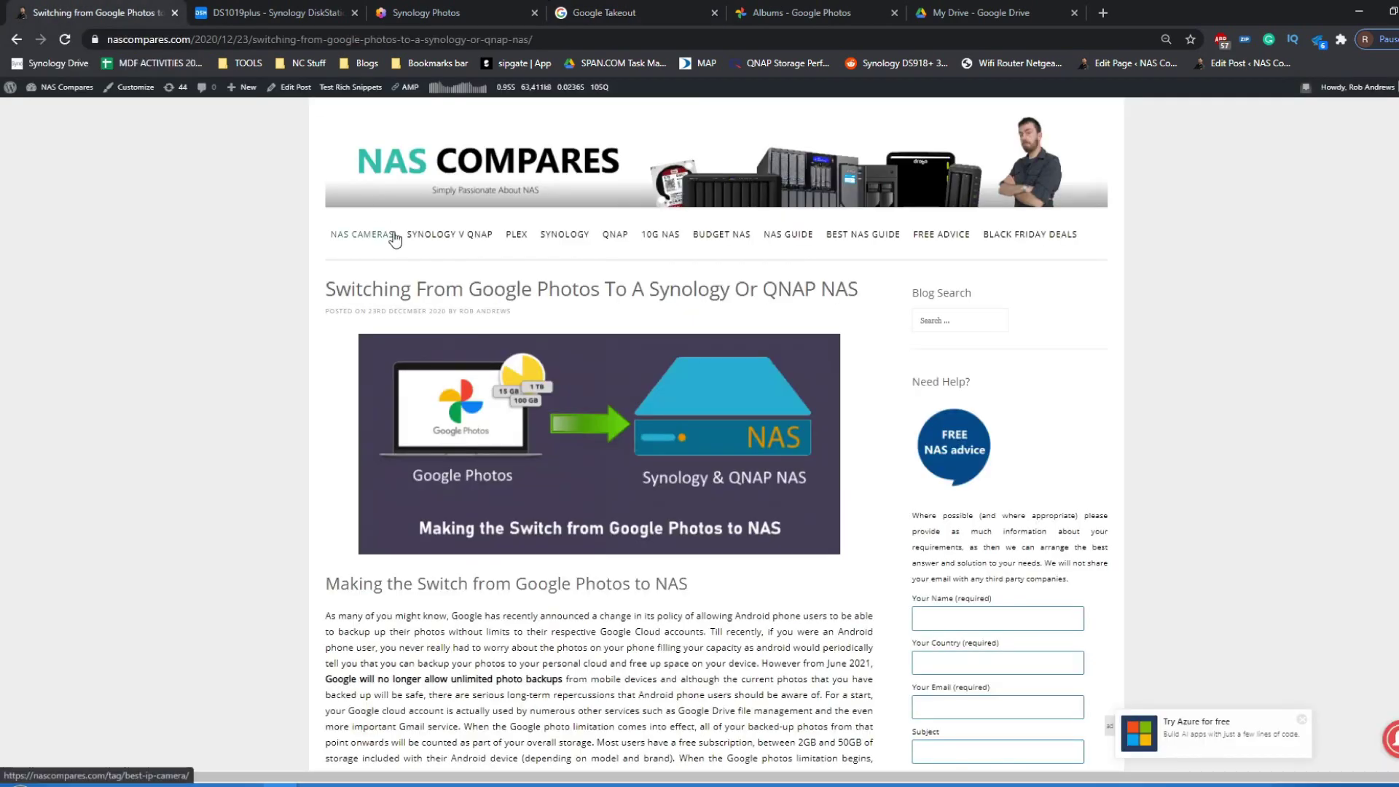
Step: Read the article's opening section, then return to the Takeout data selection with Google Photos included
scroll(379, 237, "down", 3)
scroll(395, 238, "down", 1)
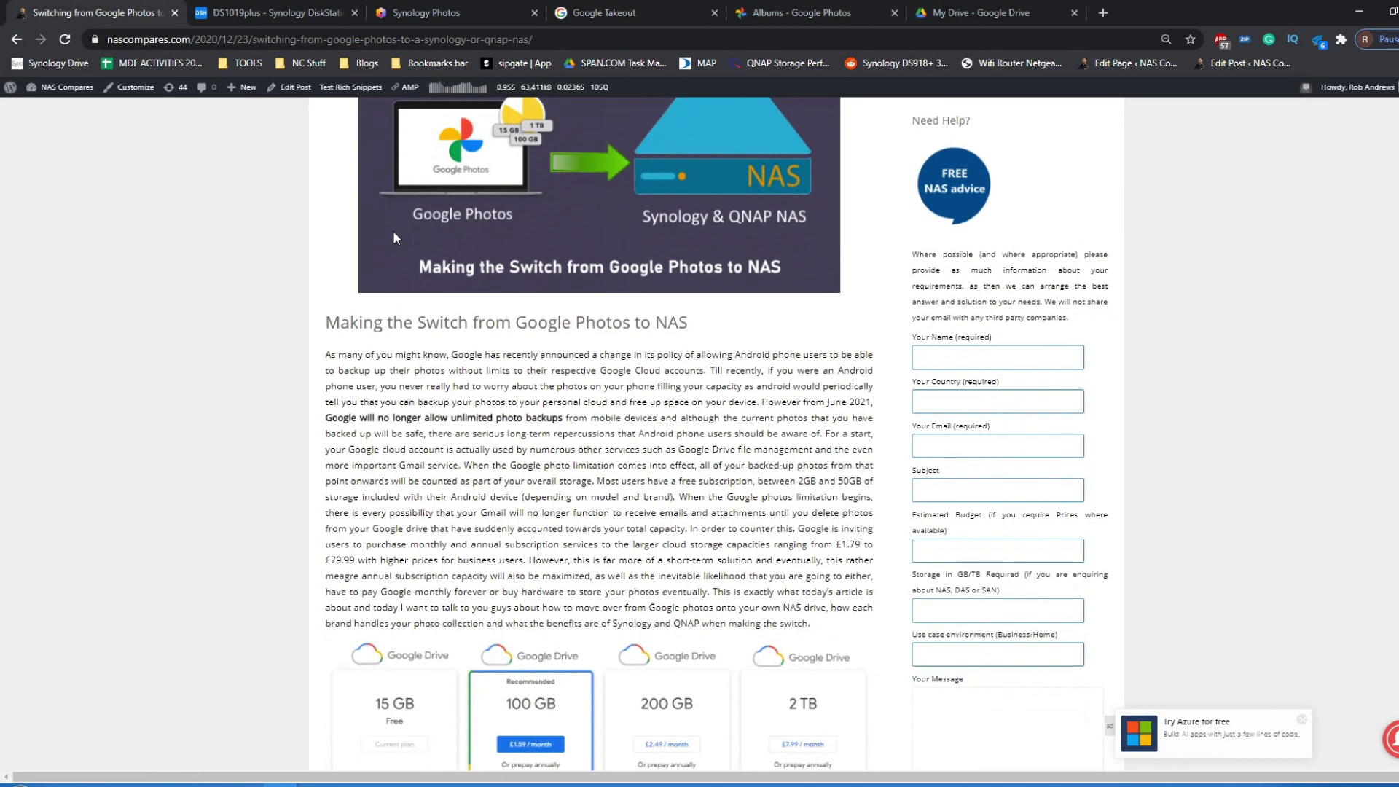
scroll(531, 386, "down", 2)
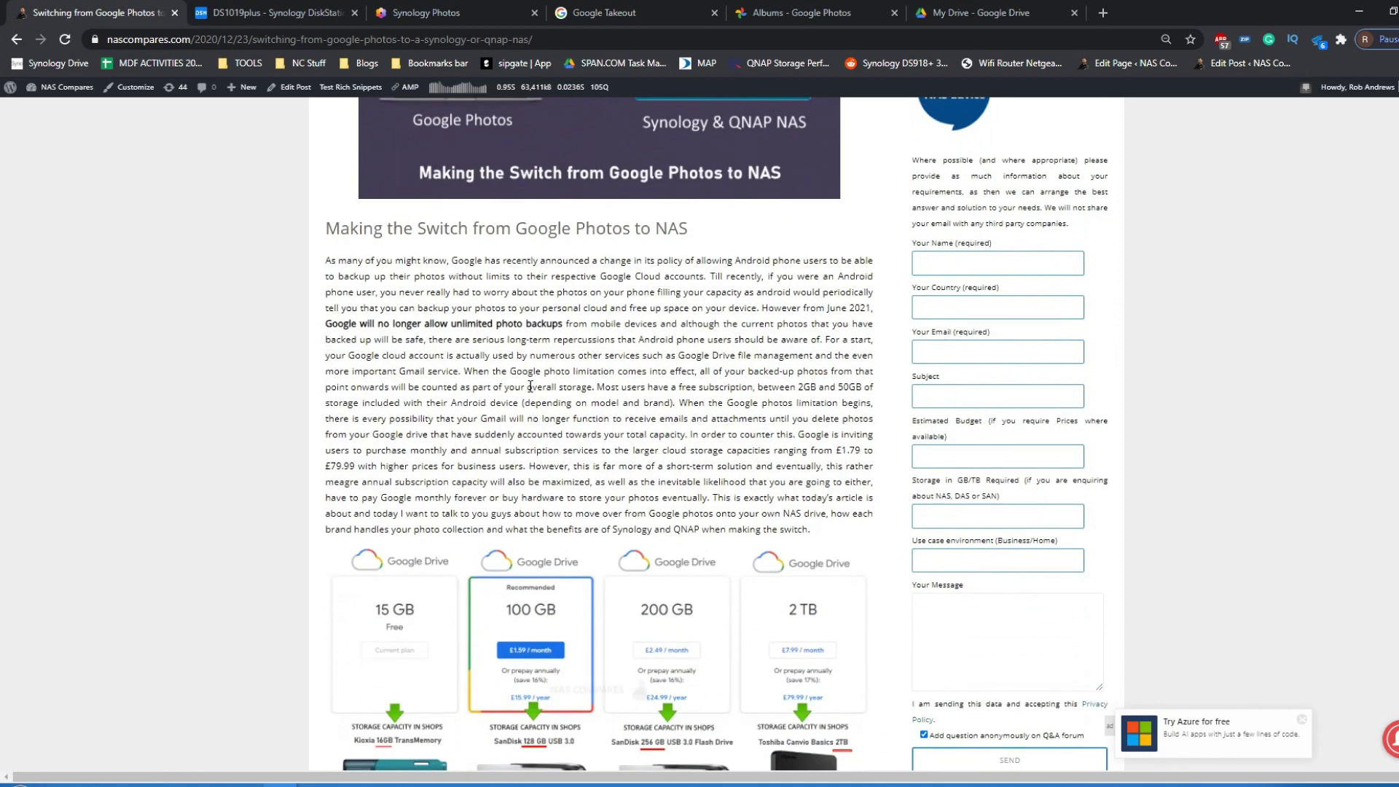
scroll(530, 386, "down", 1)
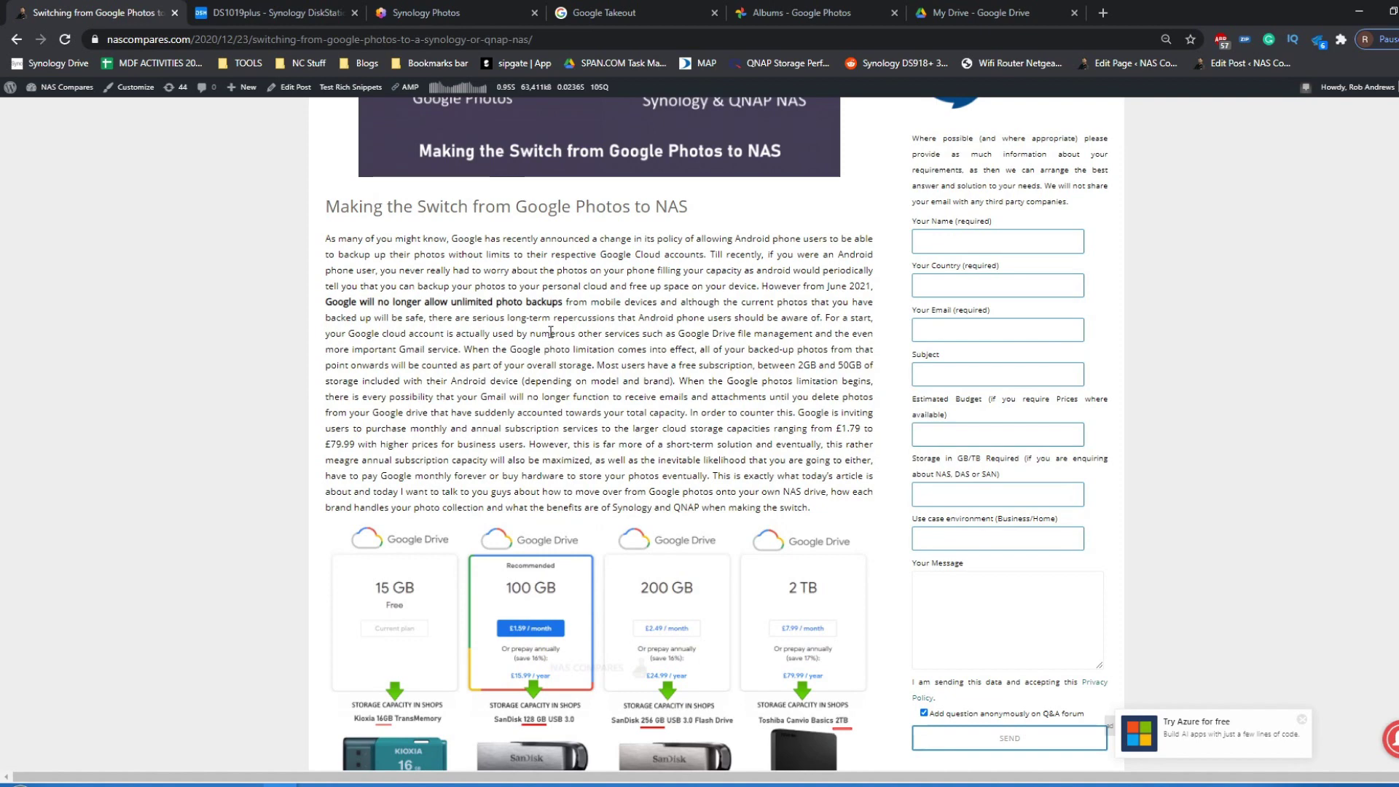
scroll(550, 313, "up", 1)
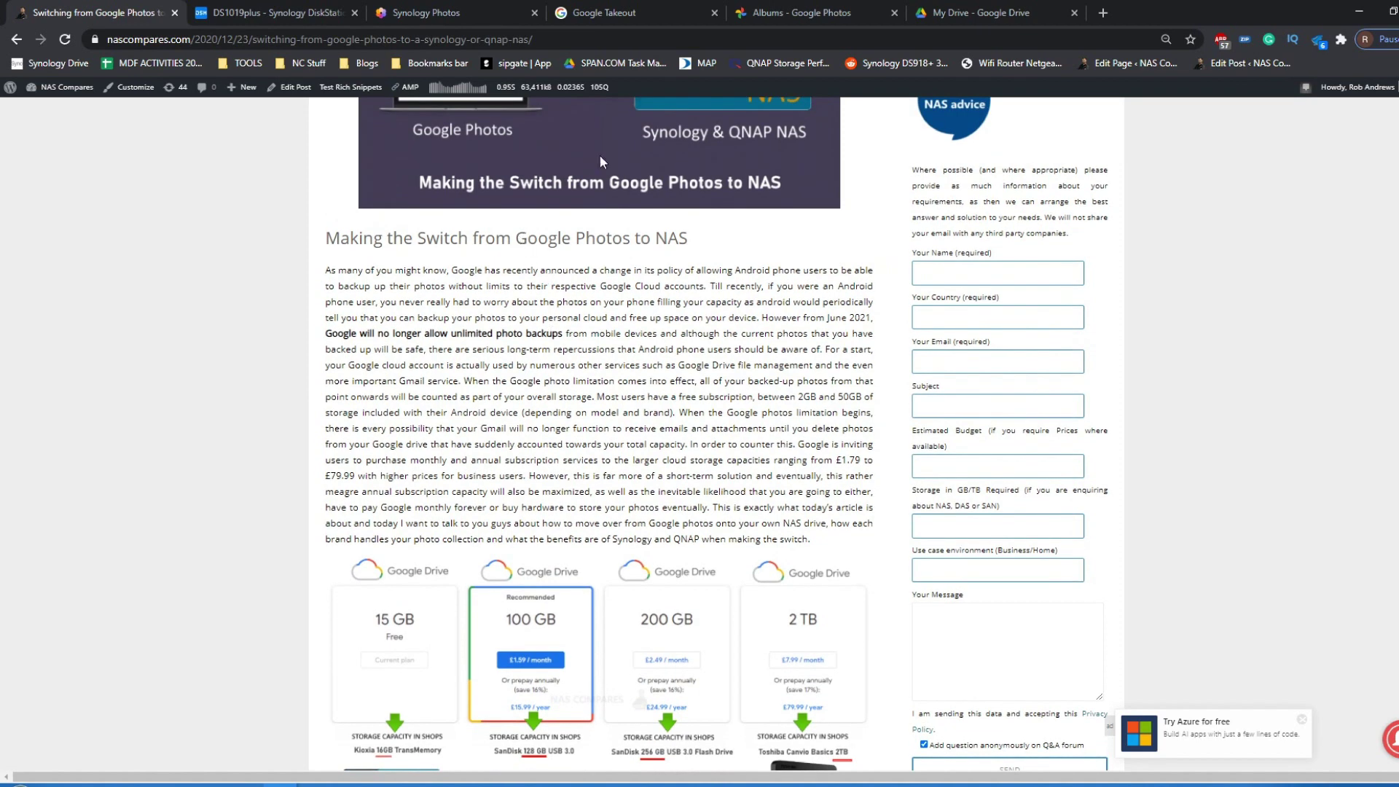
left_click(1006, 12)
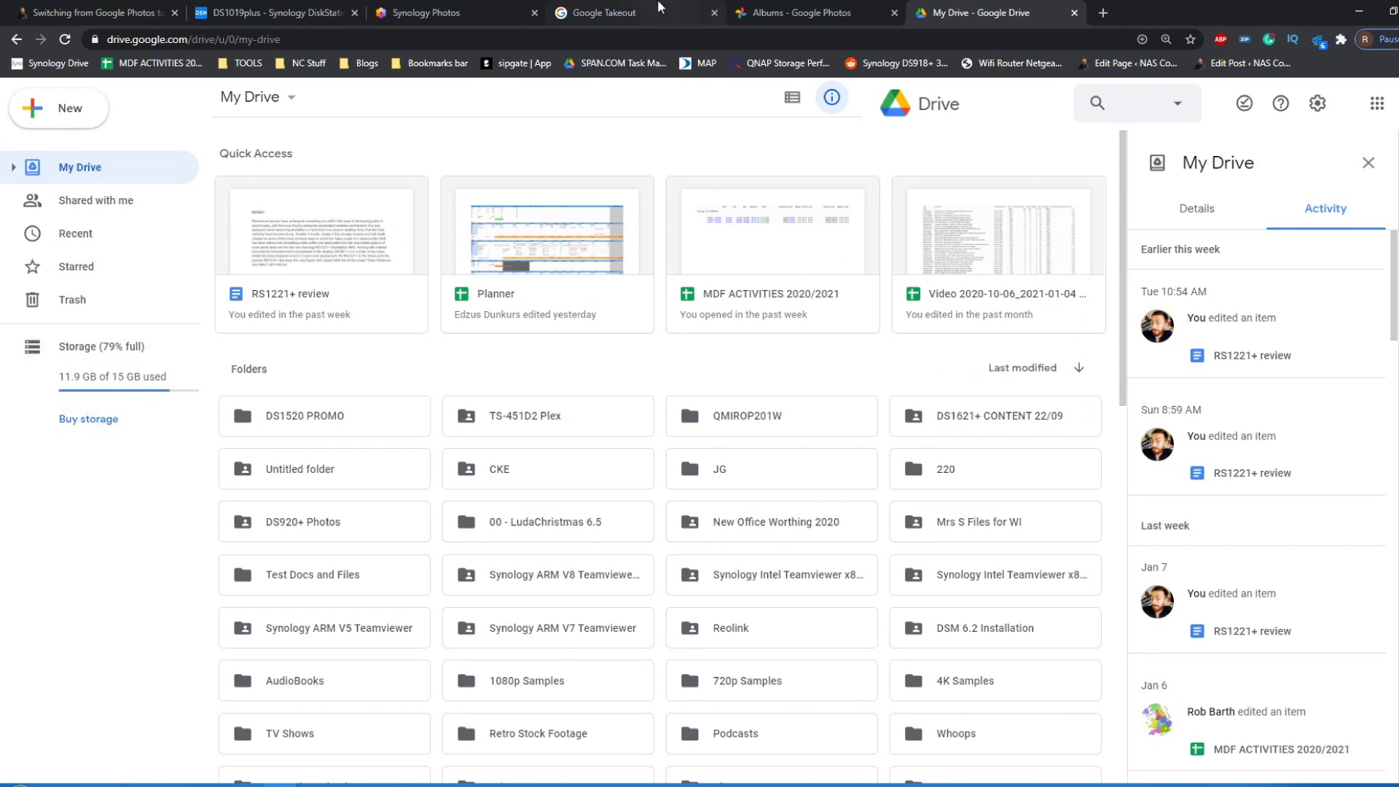
left_click(660, 11)
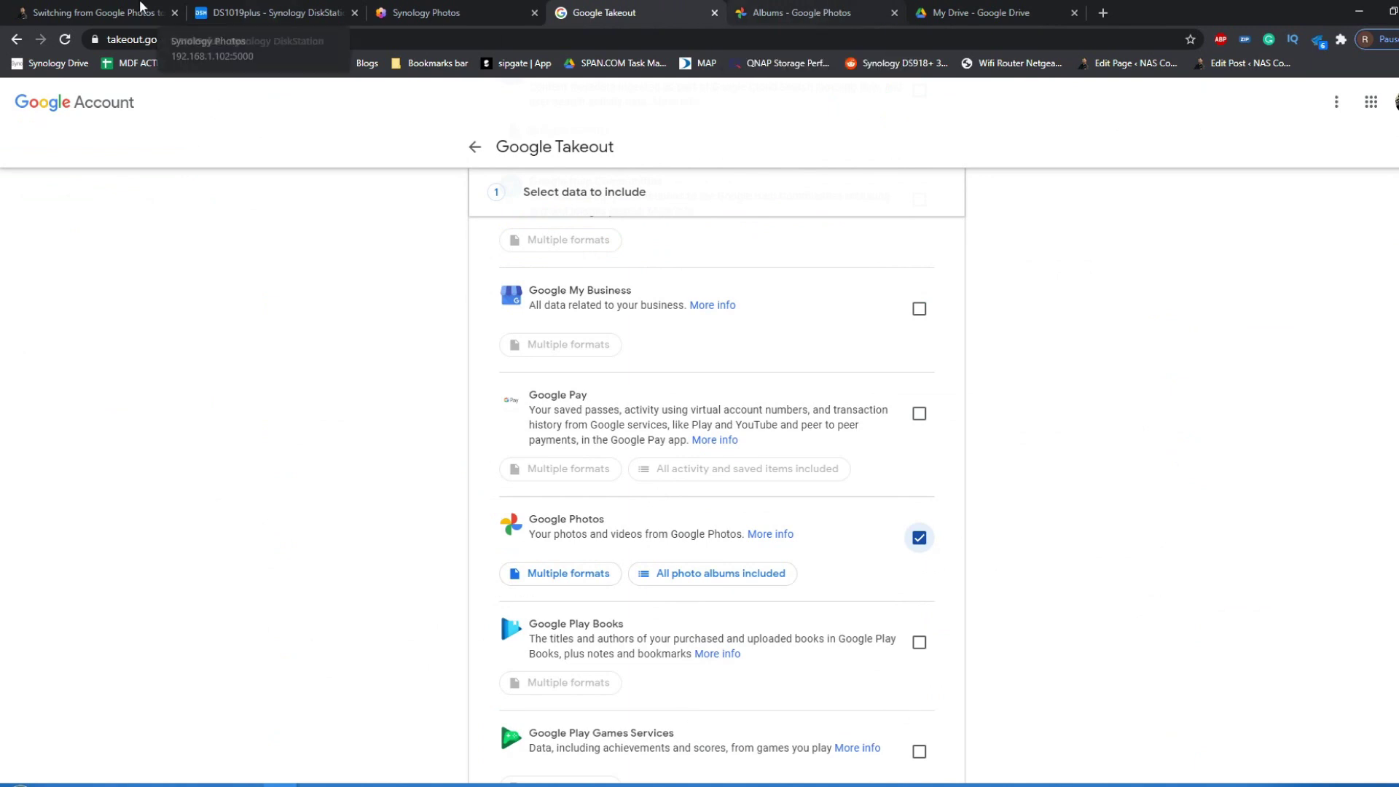
Step: Flip between the NAS Compares article, the Google Photos albums and the Google Takeout pages
left_click(142, 7)
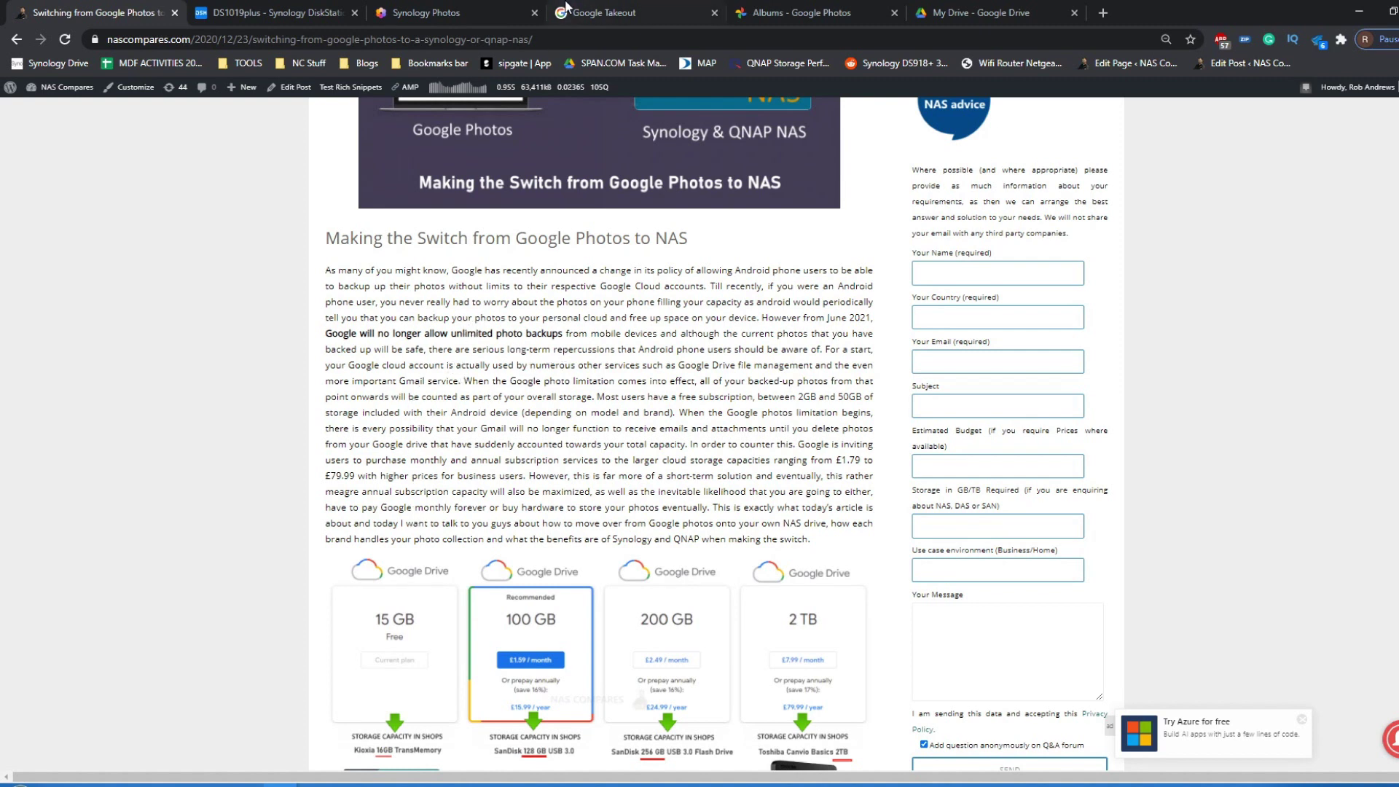
left_click(766, 12)
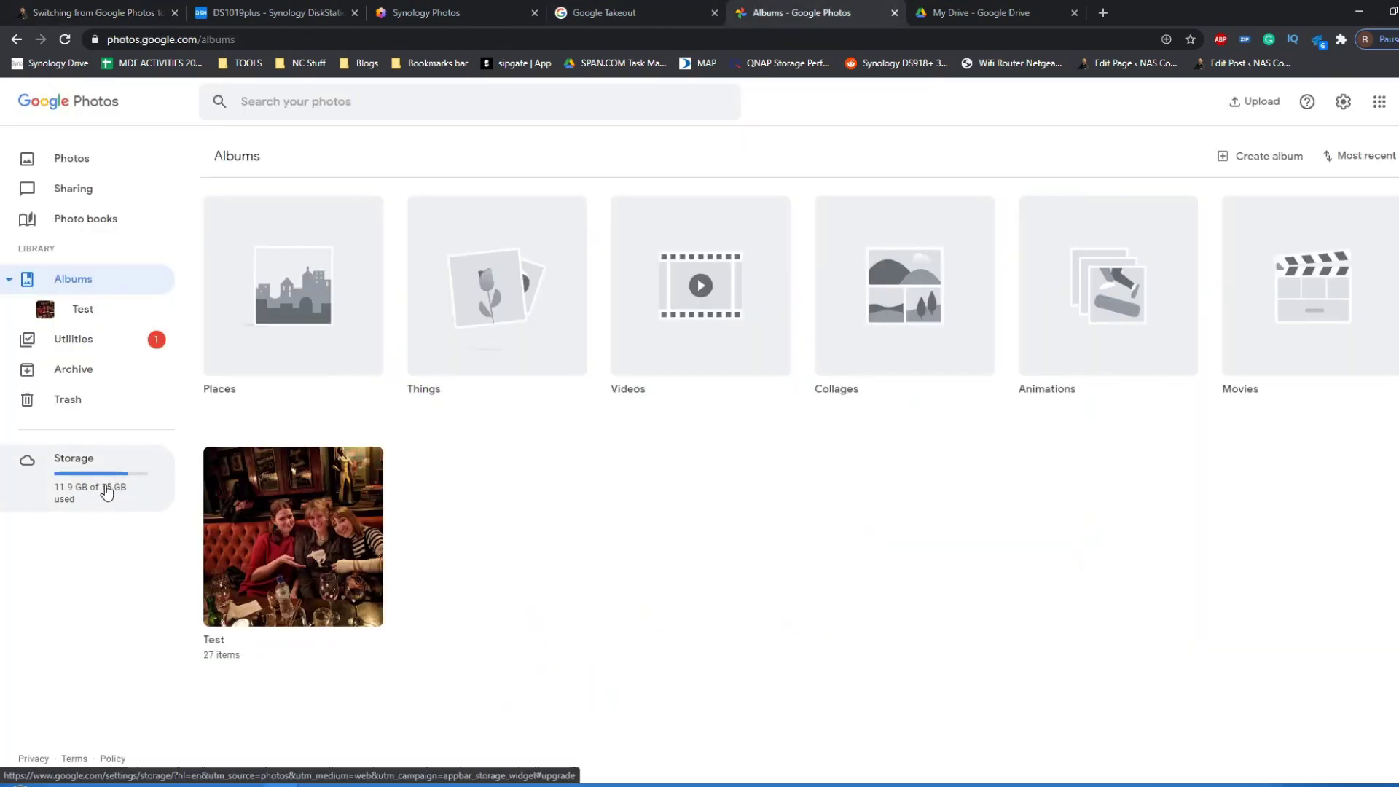
left_click(131, 9)
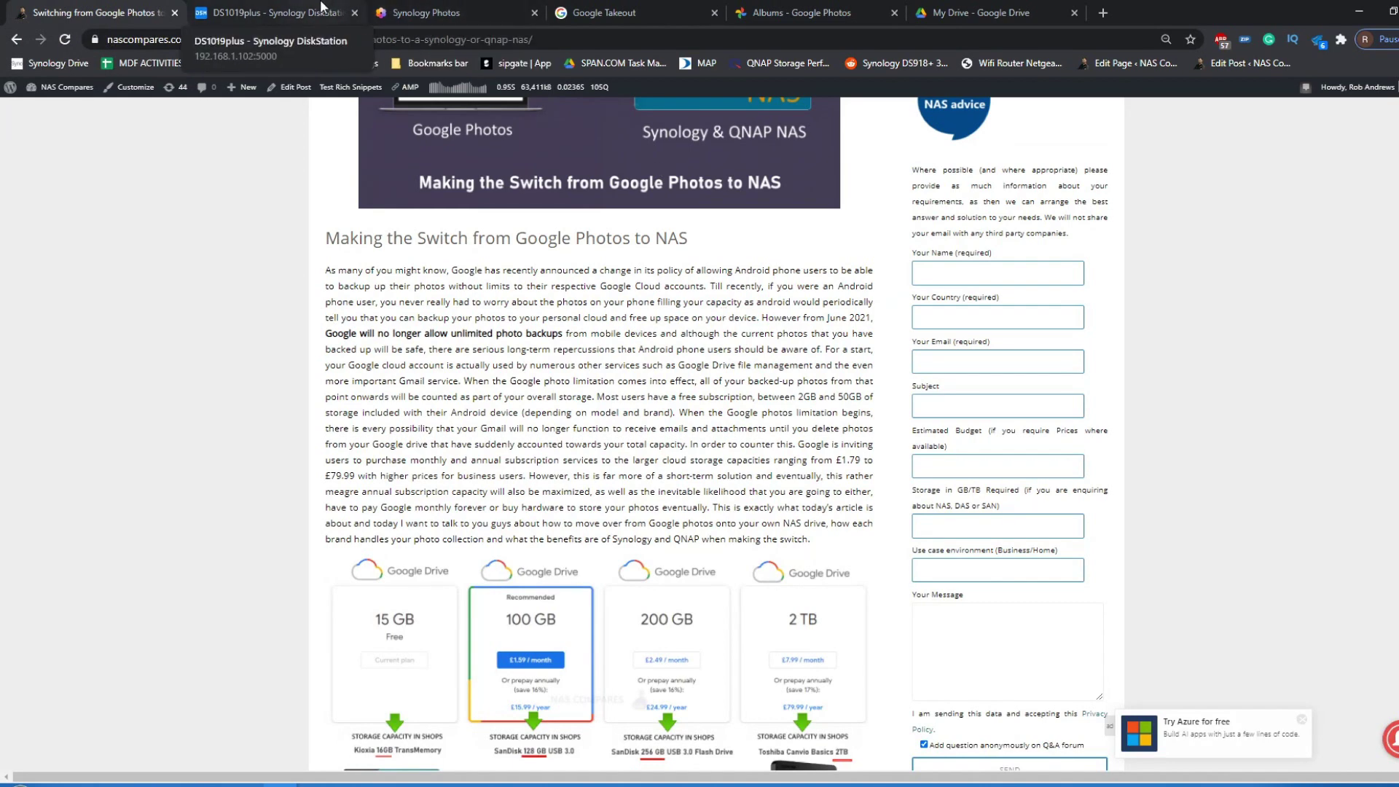
left_click(623, 7)
Step: Scroll through Takeout's data-to-include list, then bring up the My Drive file list
scroll(765, 483, "down", 3)
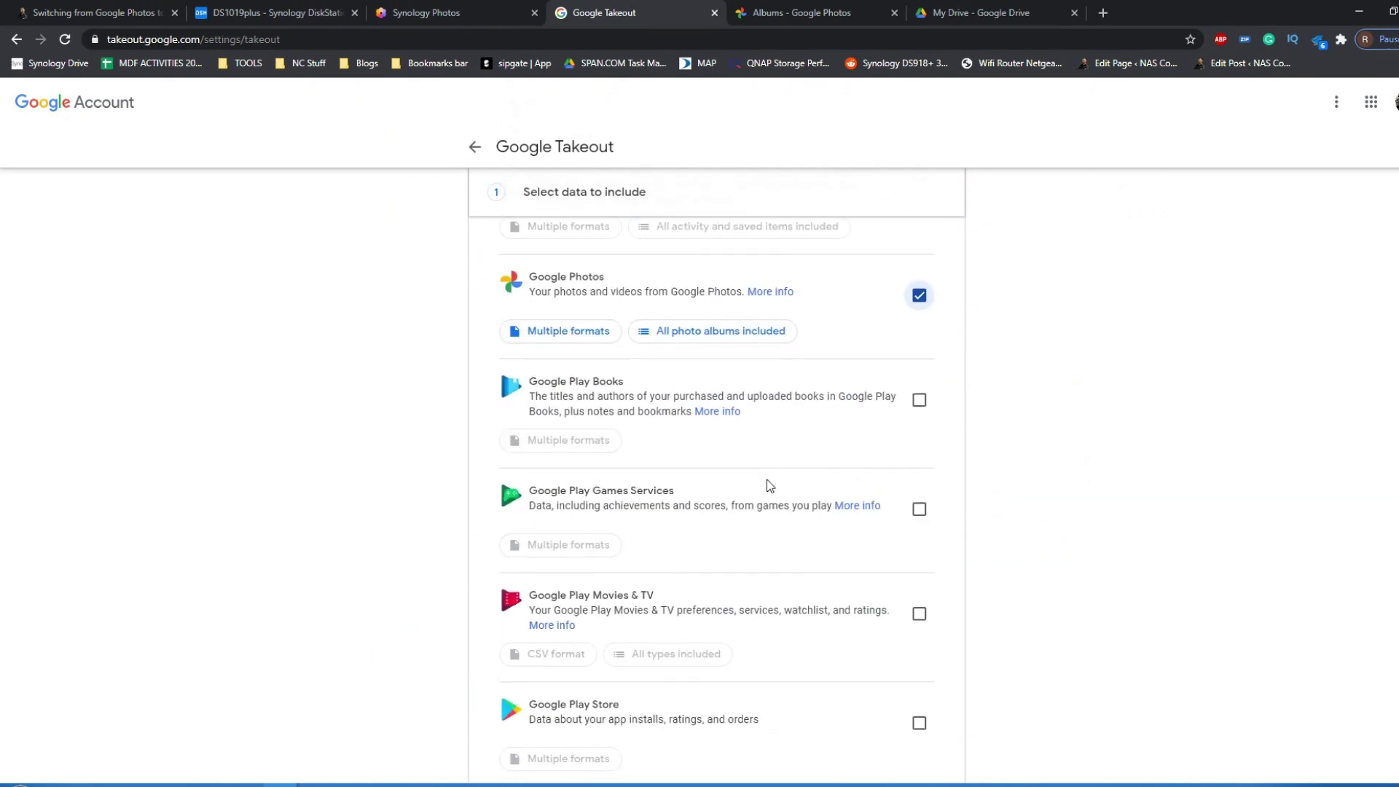
scroll(769, 484, "up", 10)
scroll(770, 487, "up", 7)
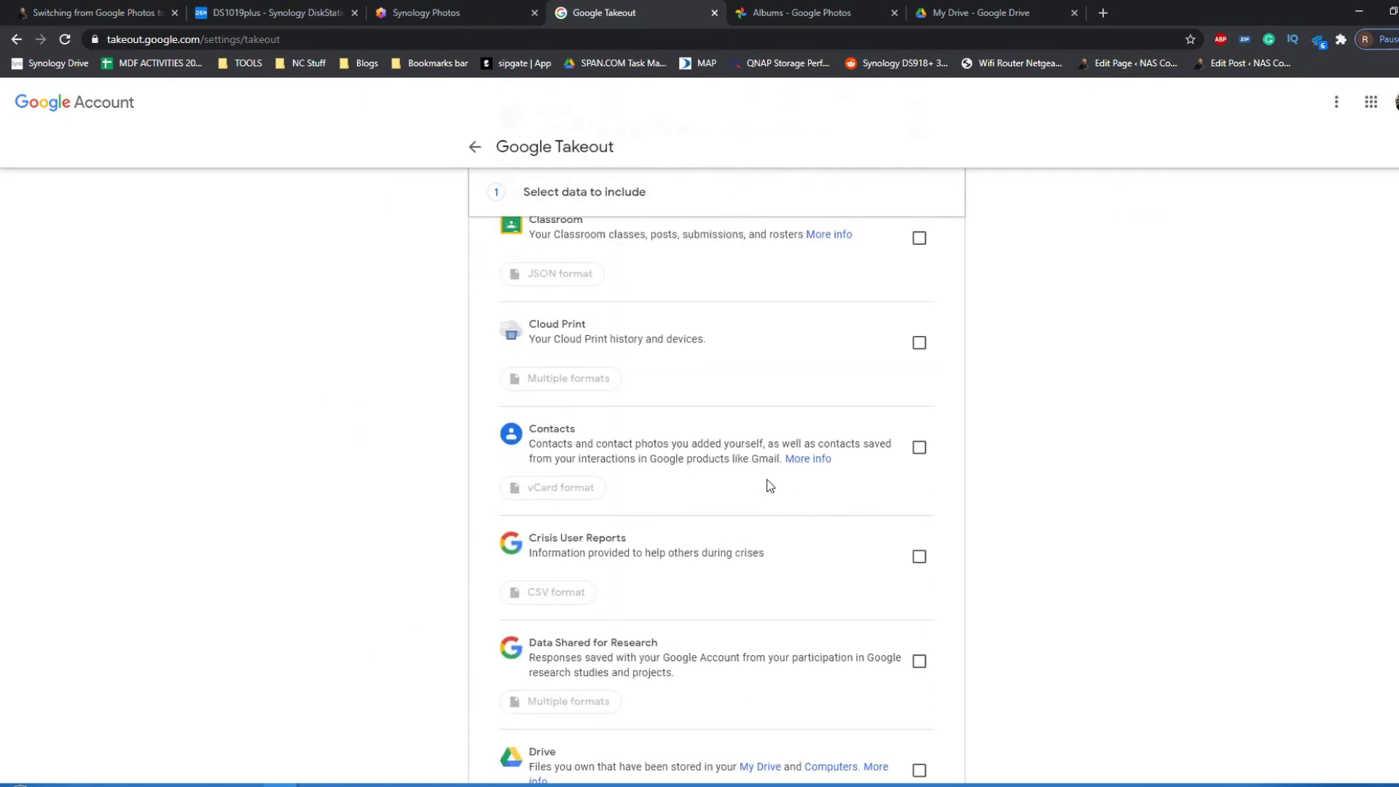
scroll(771, 486, "down", 15)
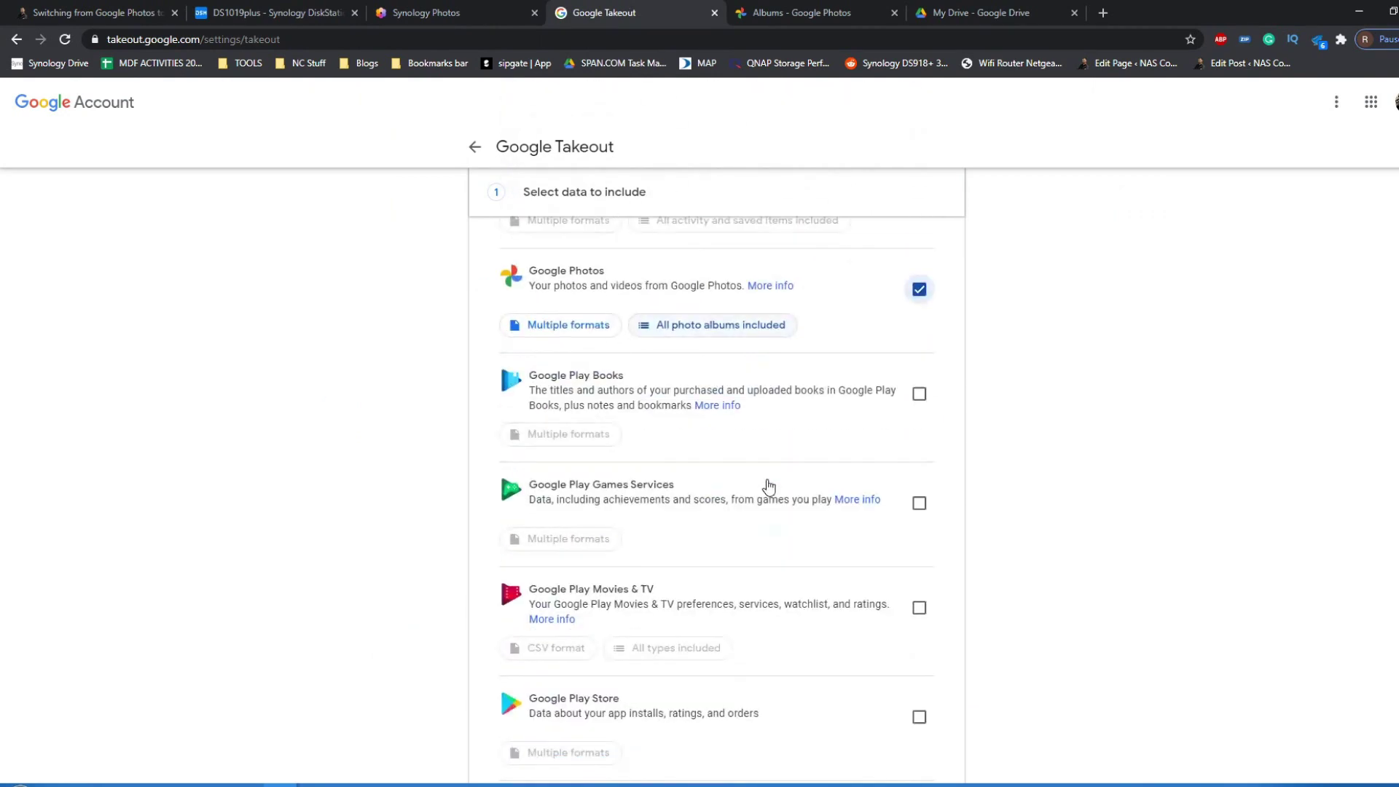
scroll(770, 487, "down", 8)
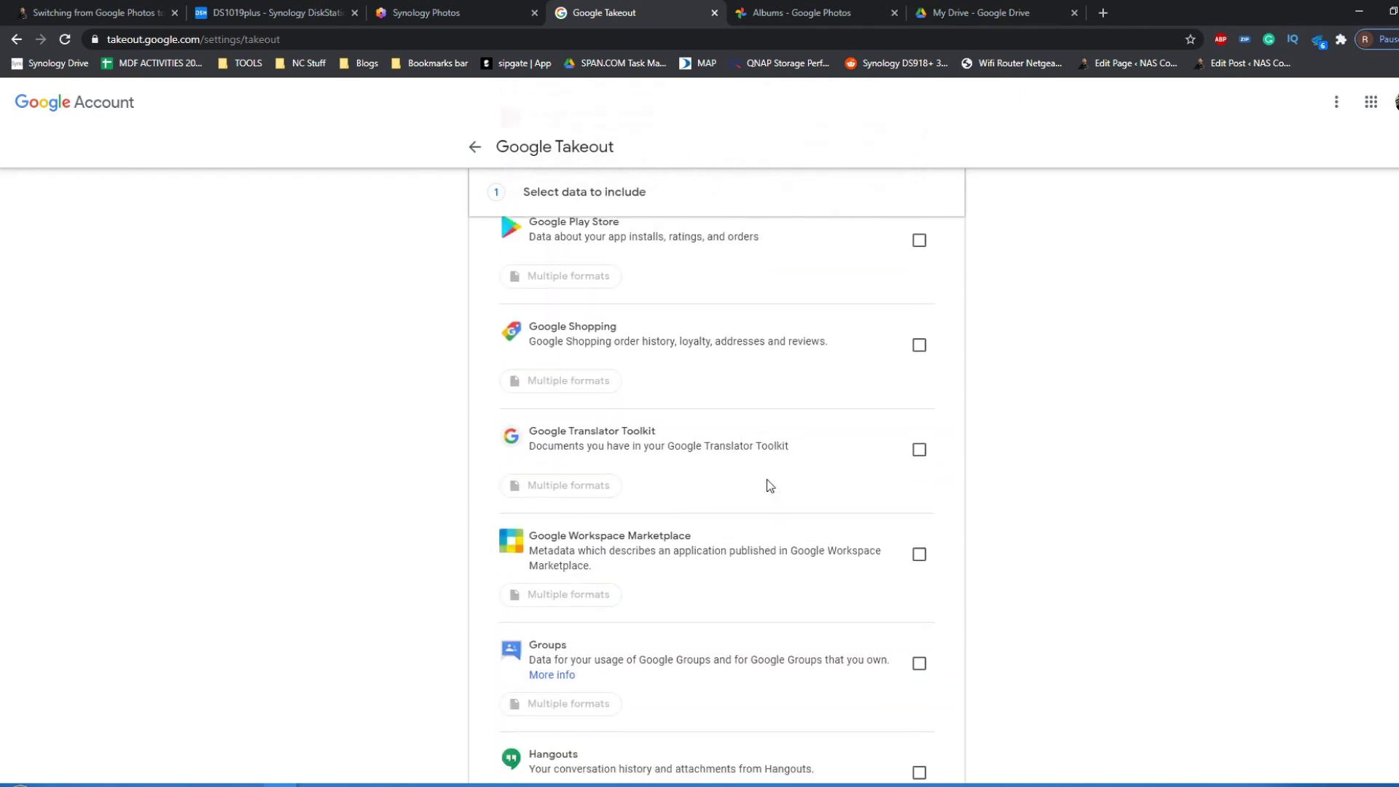
scroll(770, 486, "down", 1)
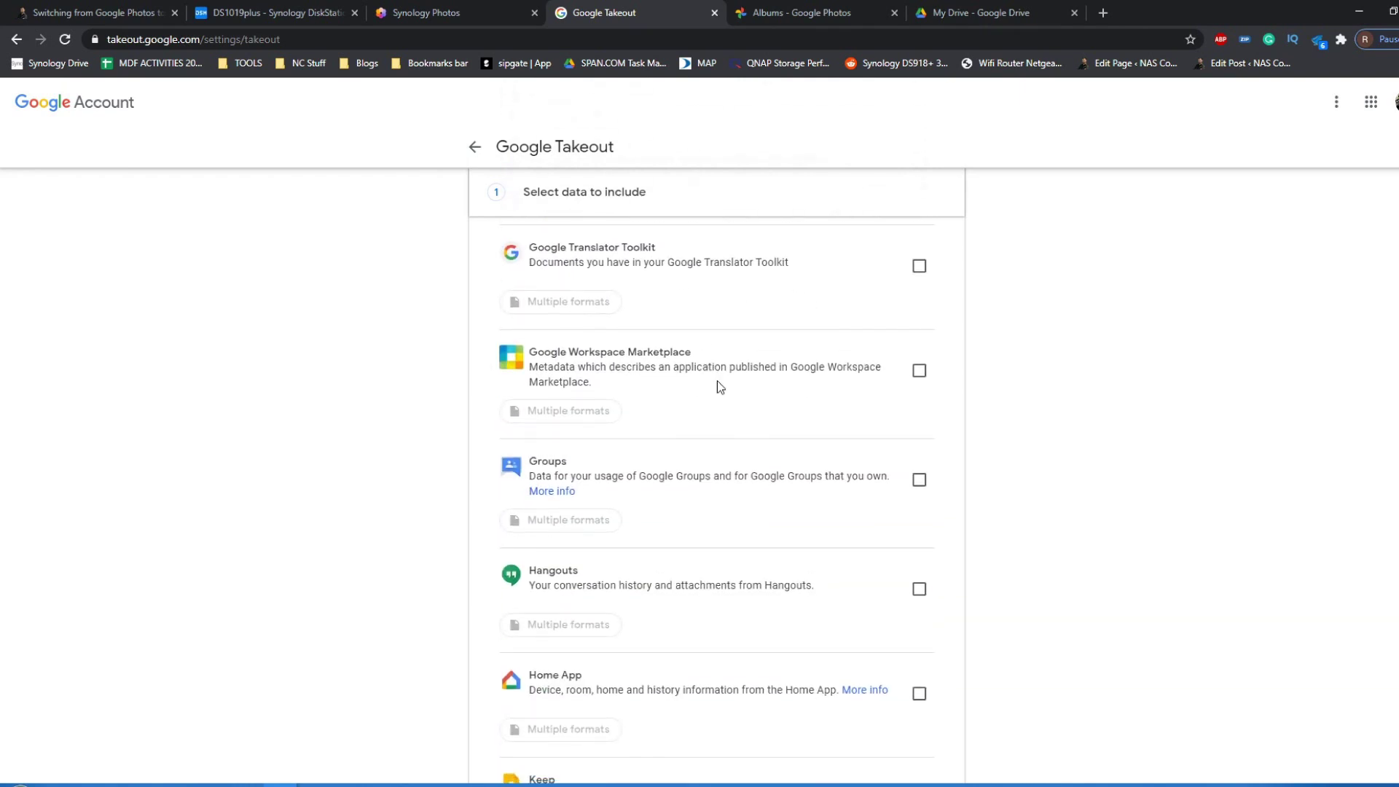
scroll(850, 453, "down", 2)
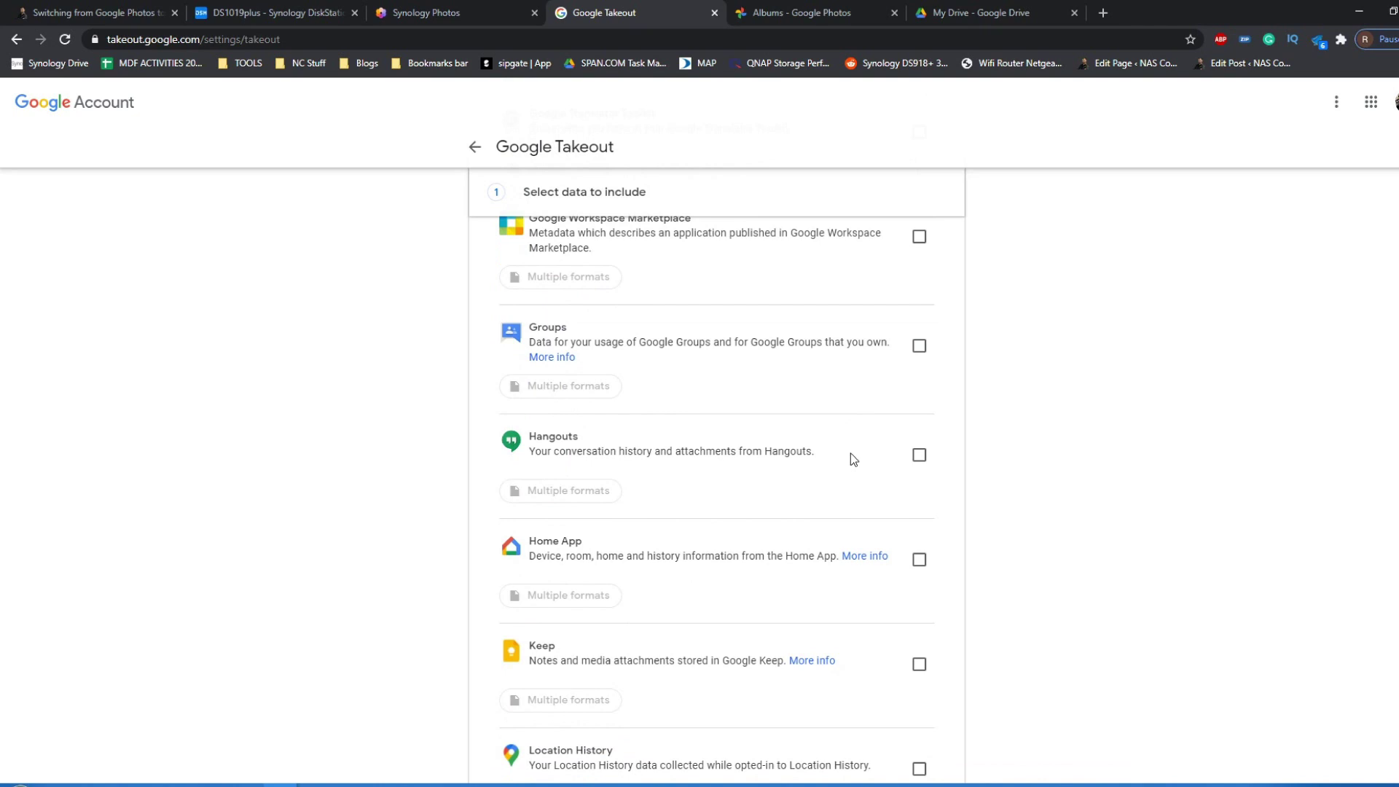
left_click(915, 8)
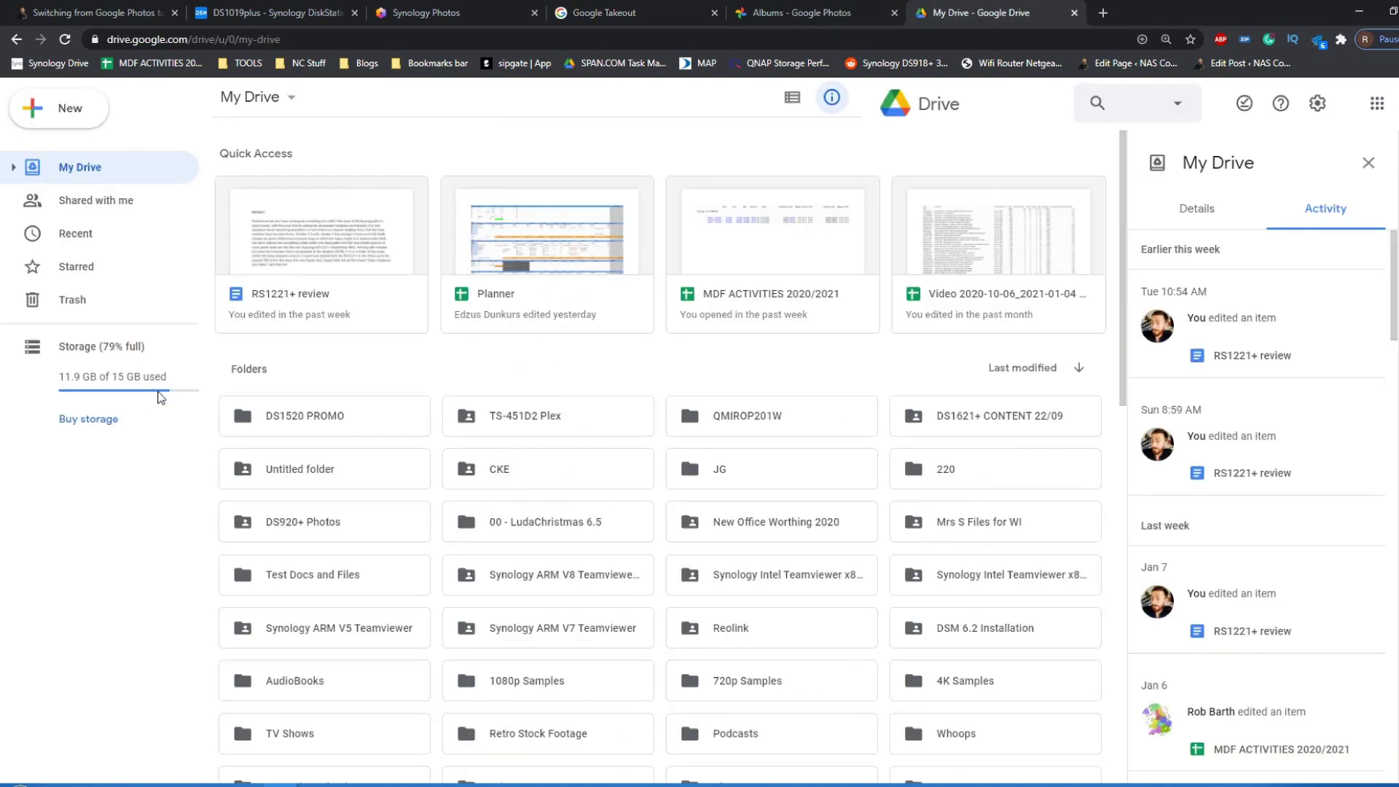
Step: Cycle through the article, Synology Photos folders, Google Photos albums and Google Takeout pages
left_click(98, 11)
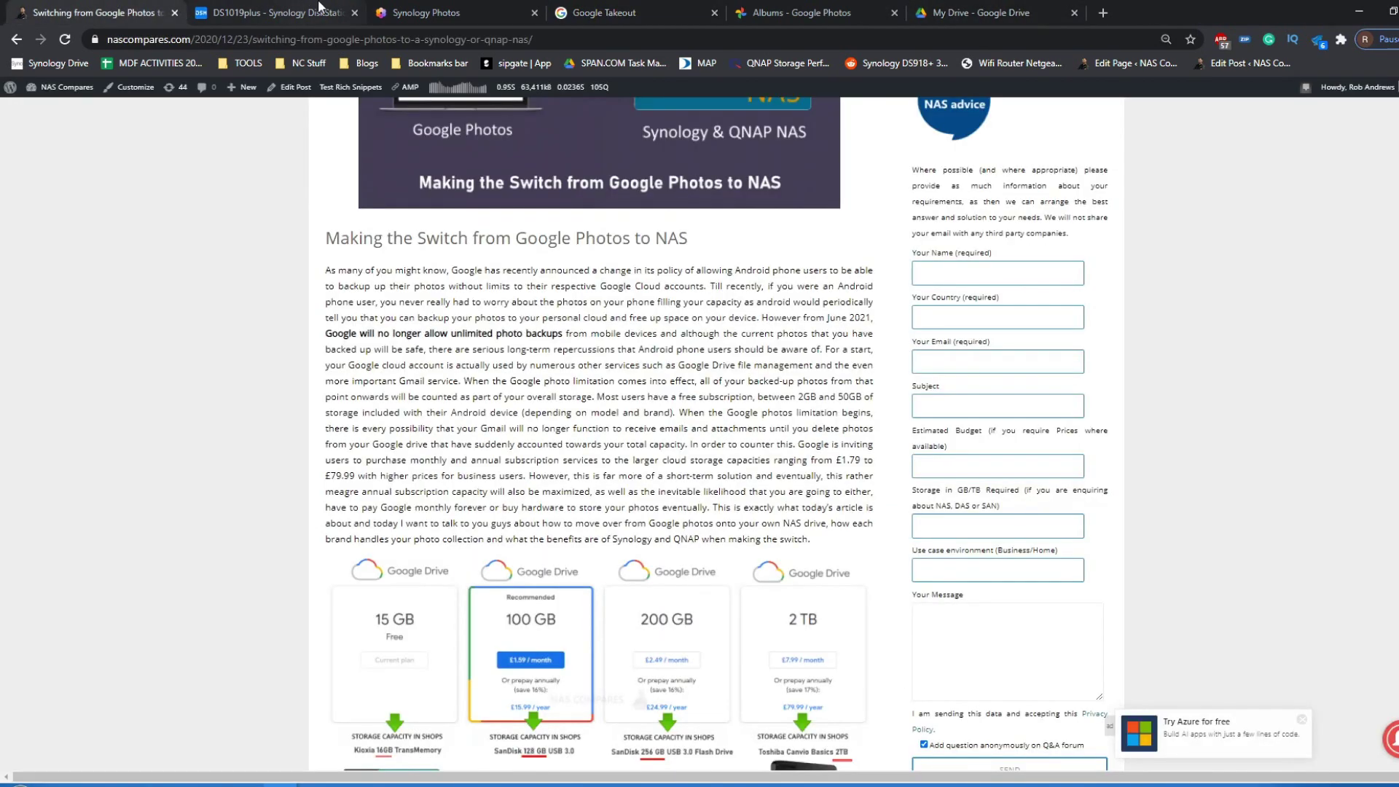
left_click(425, 11)
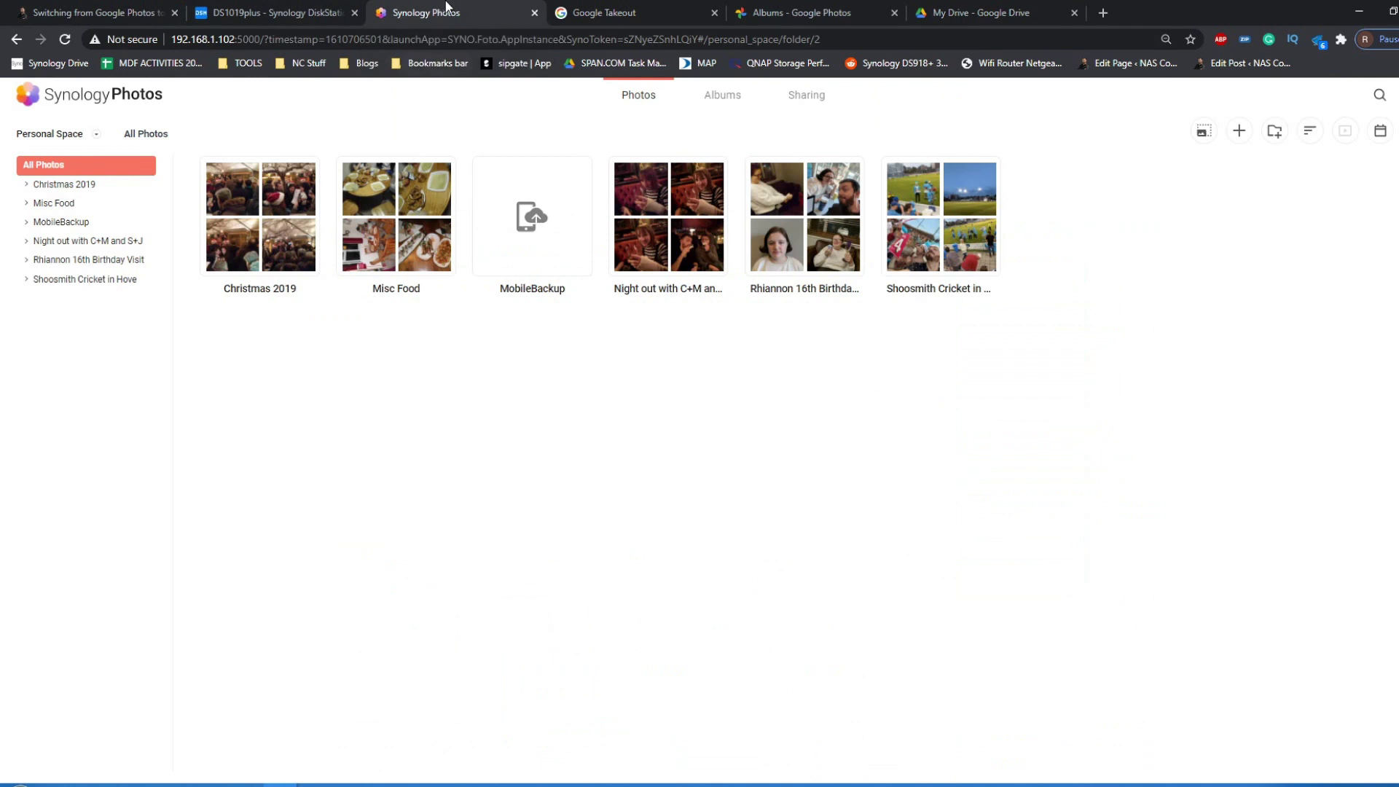
left_click(581, 7)
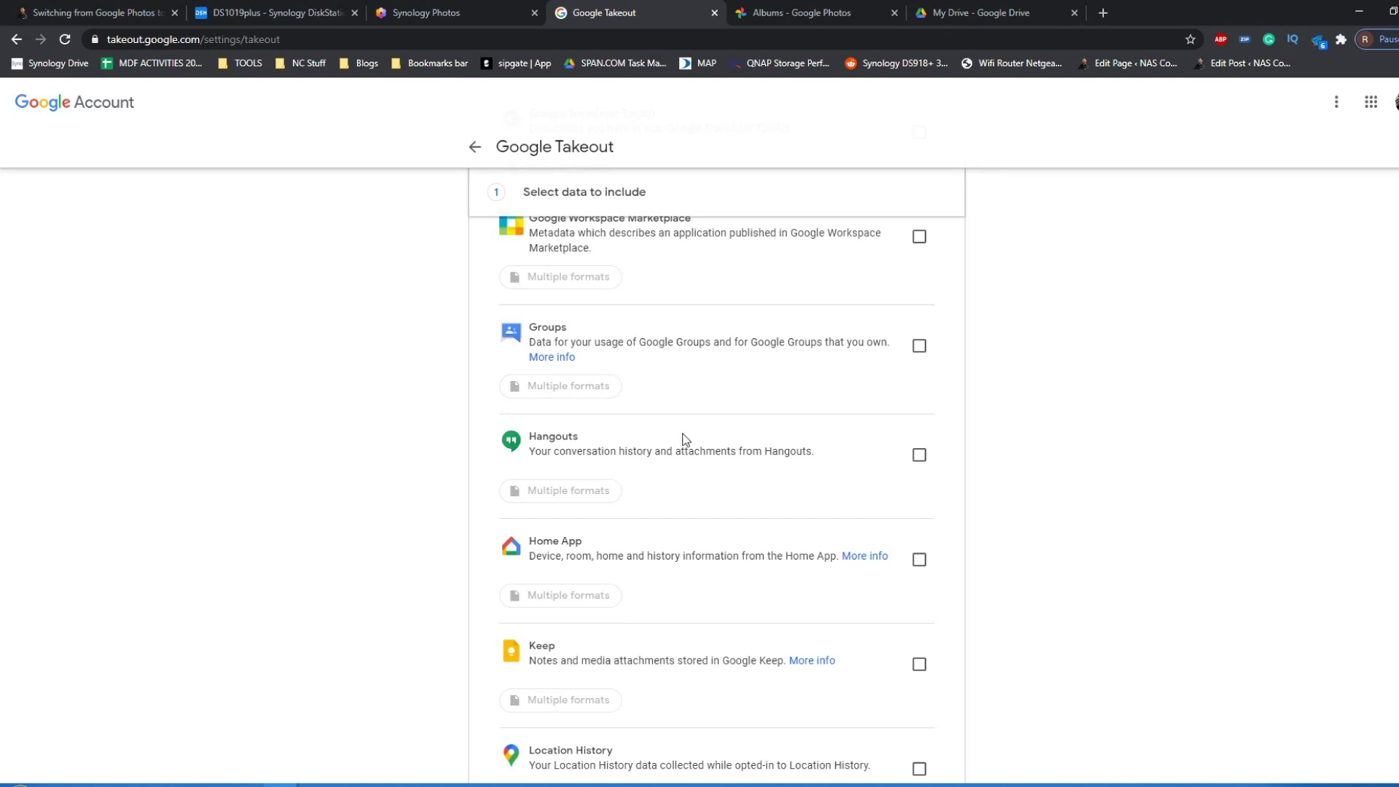
left_click(128, 11)
scroll(655, 488, "down", 1)
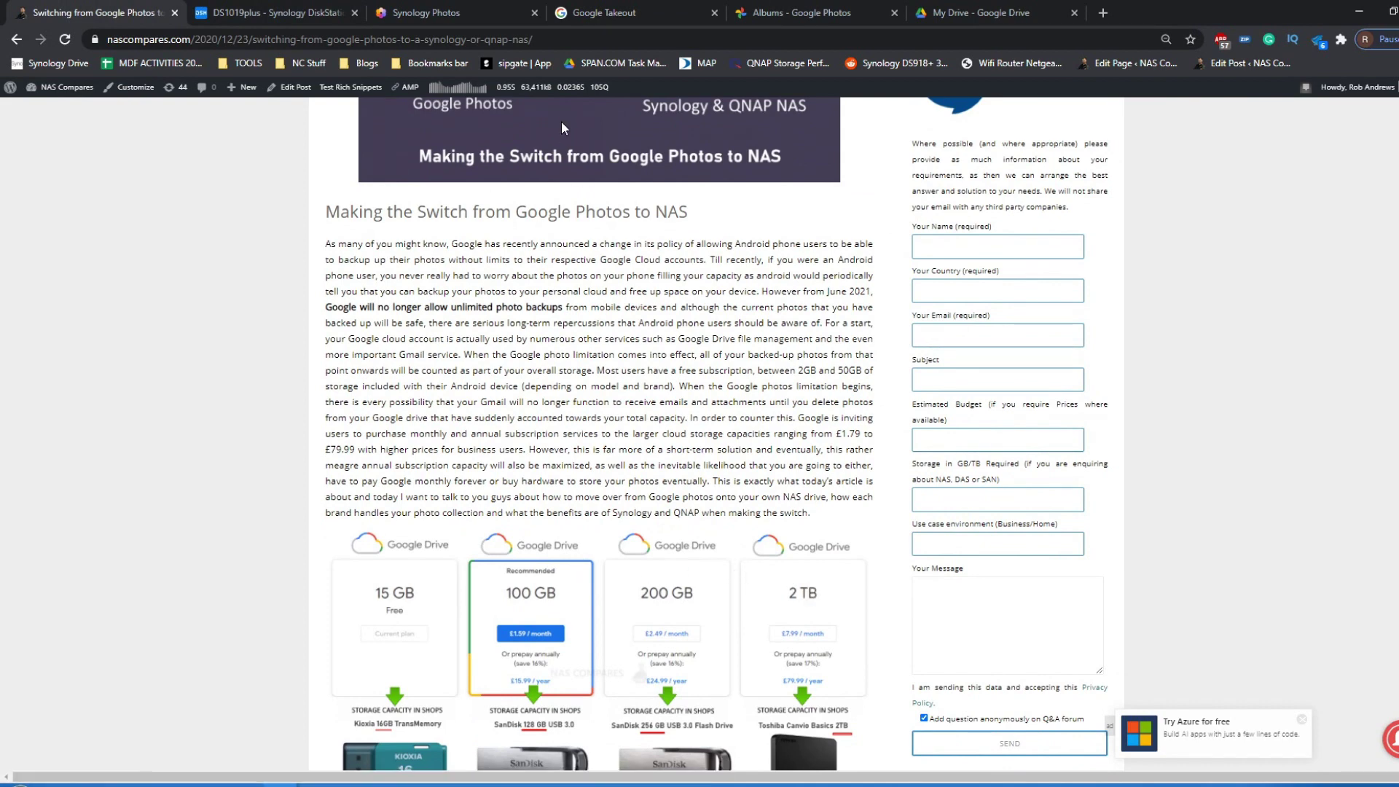
left_click(794, 11)
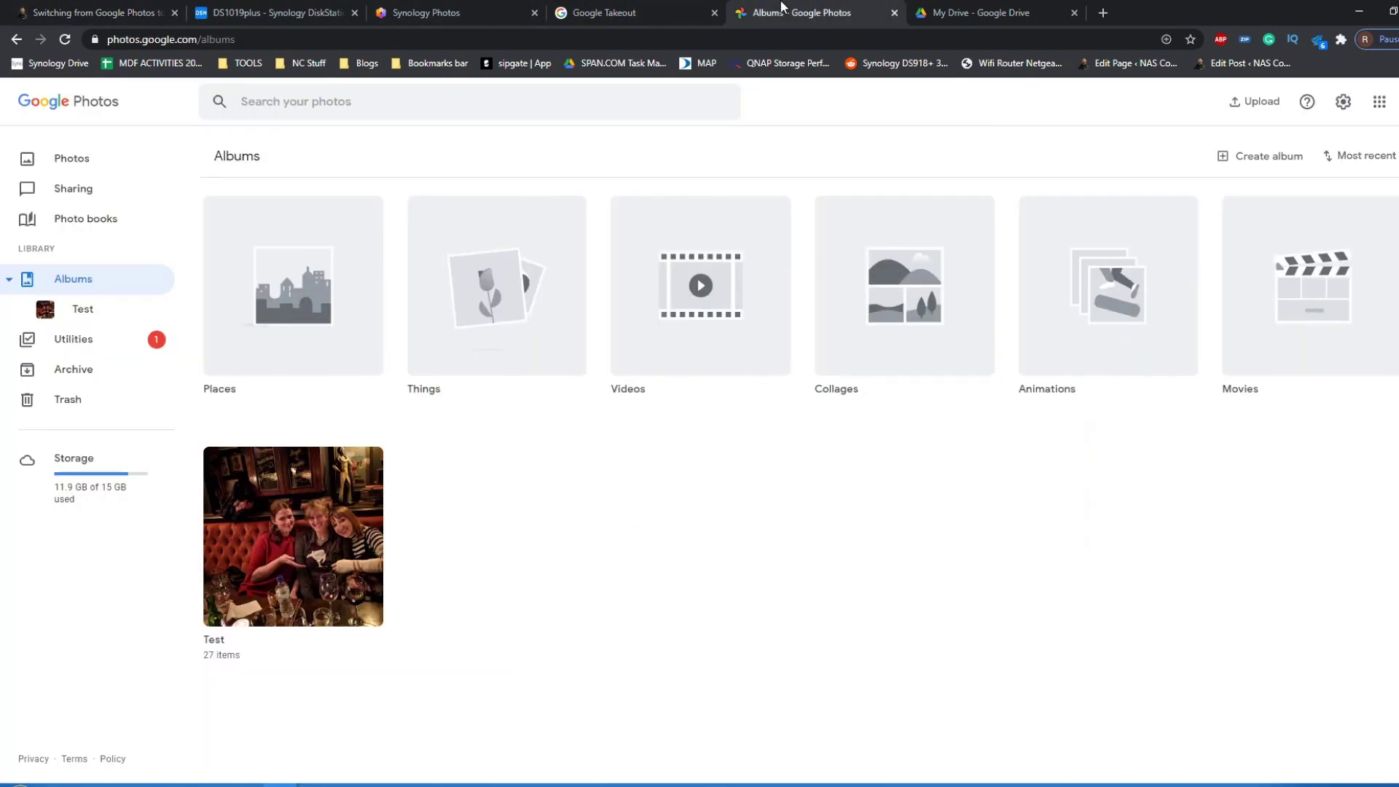
left_click(699, 11)
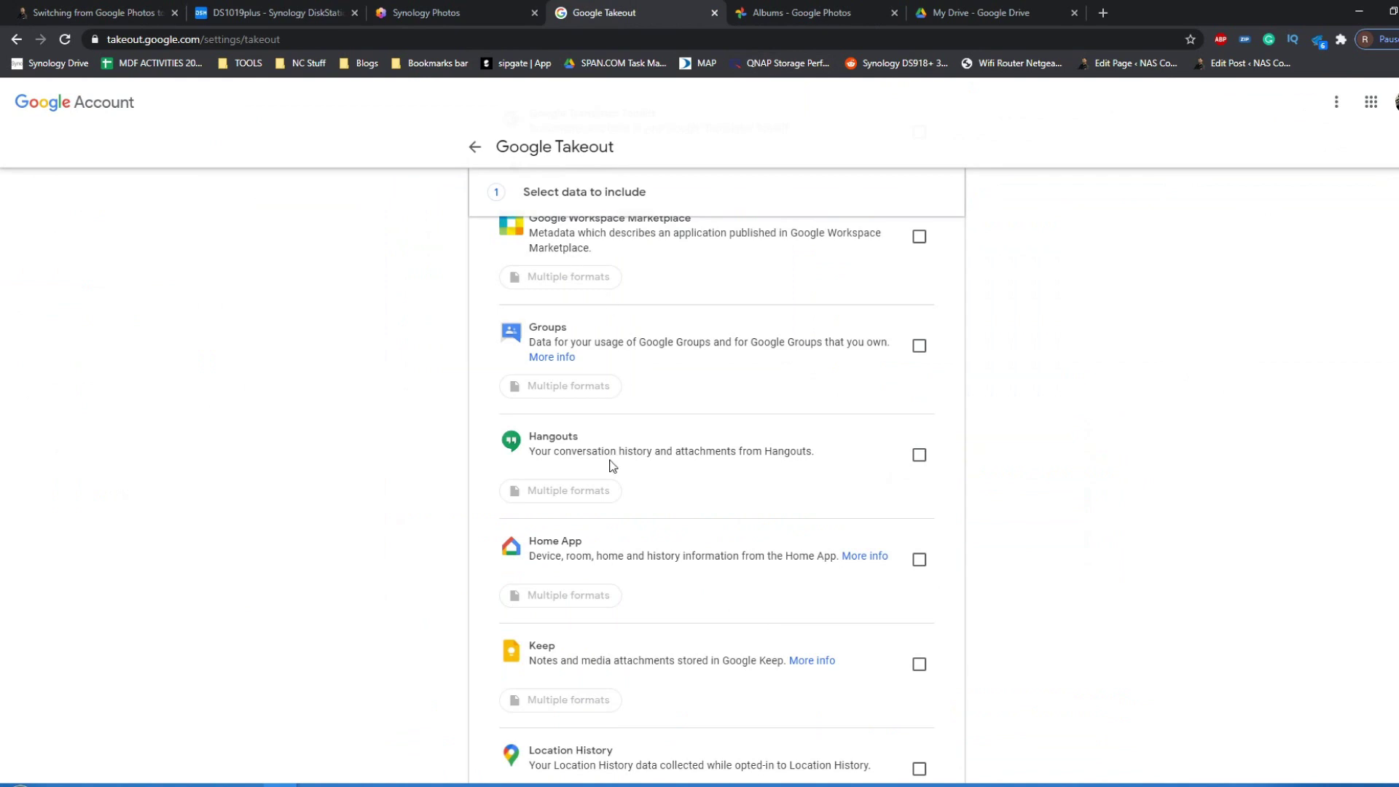
Step: Scroll the Takeout list, then check My Drive's storage use of 11.9 GB of 15 GB
scroll(627, 443, "down", 1)
scroll(626, 443, "up", 8)
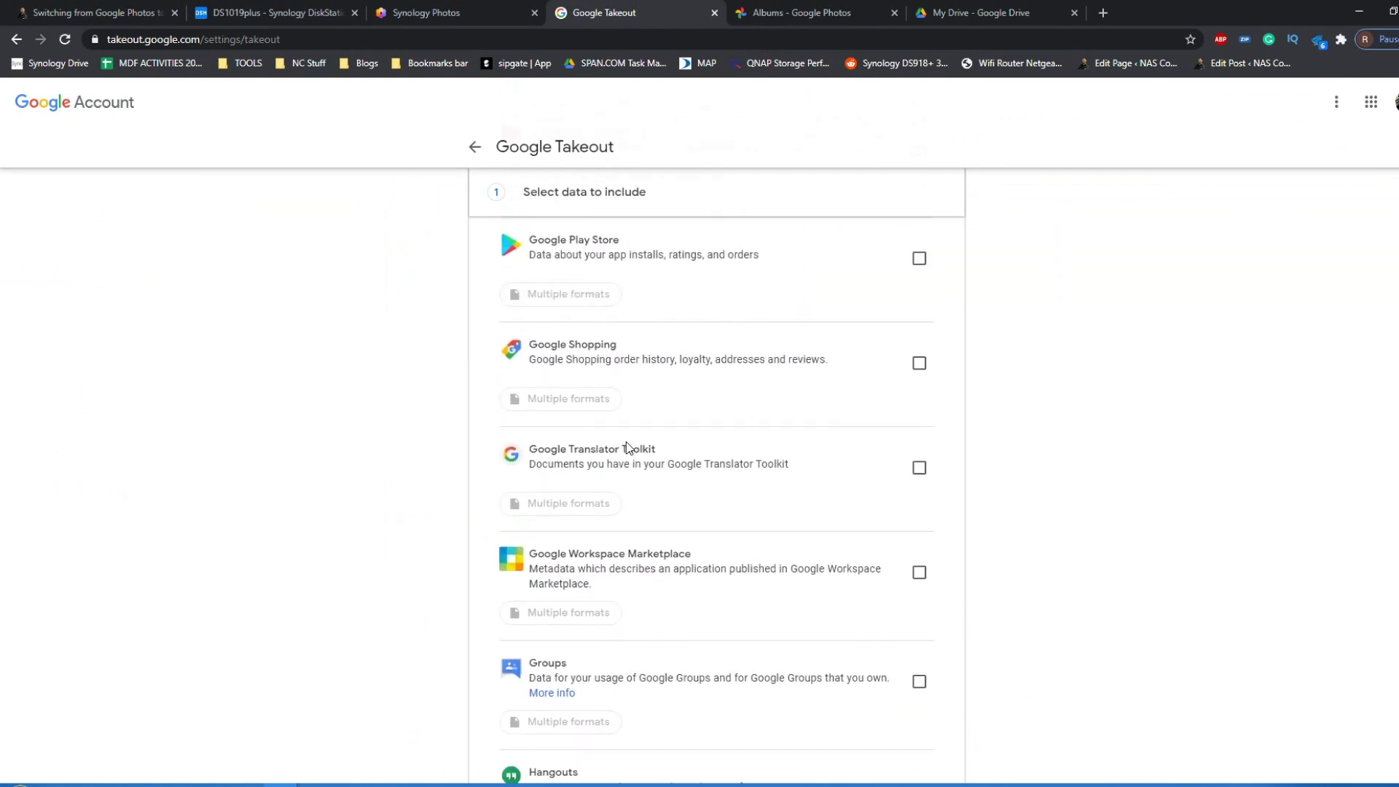
scroll(627, 447, "up", 8)
scroll(627, 447, "down", 3)
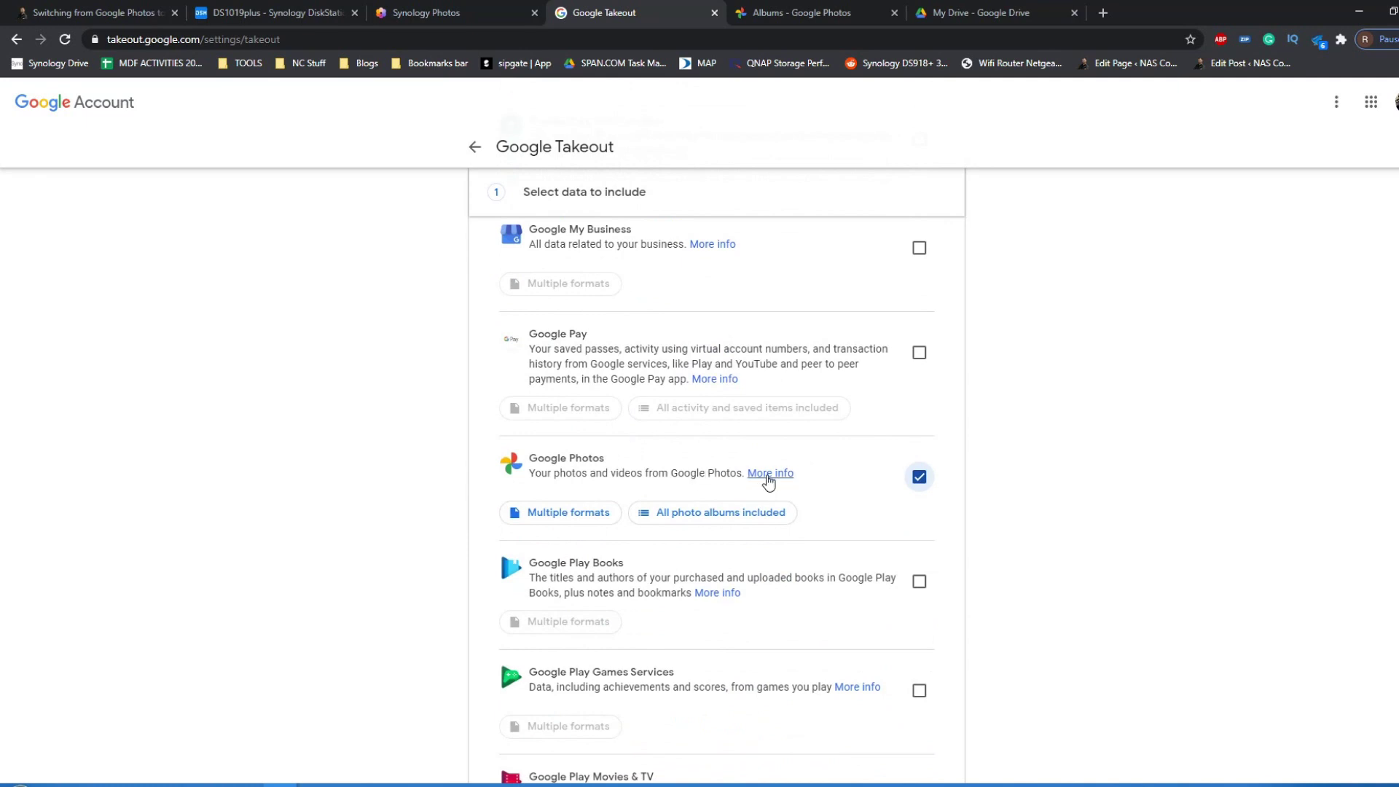
left_click(947, 12)
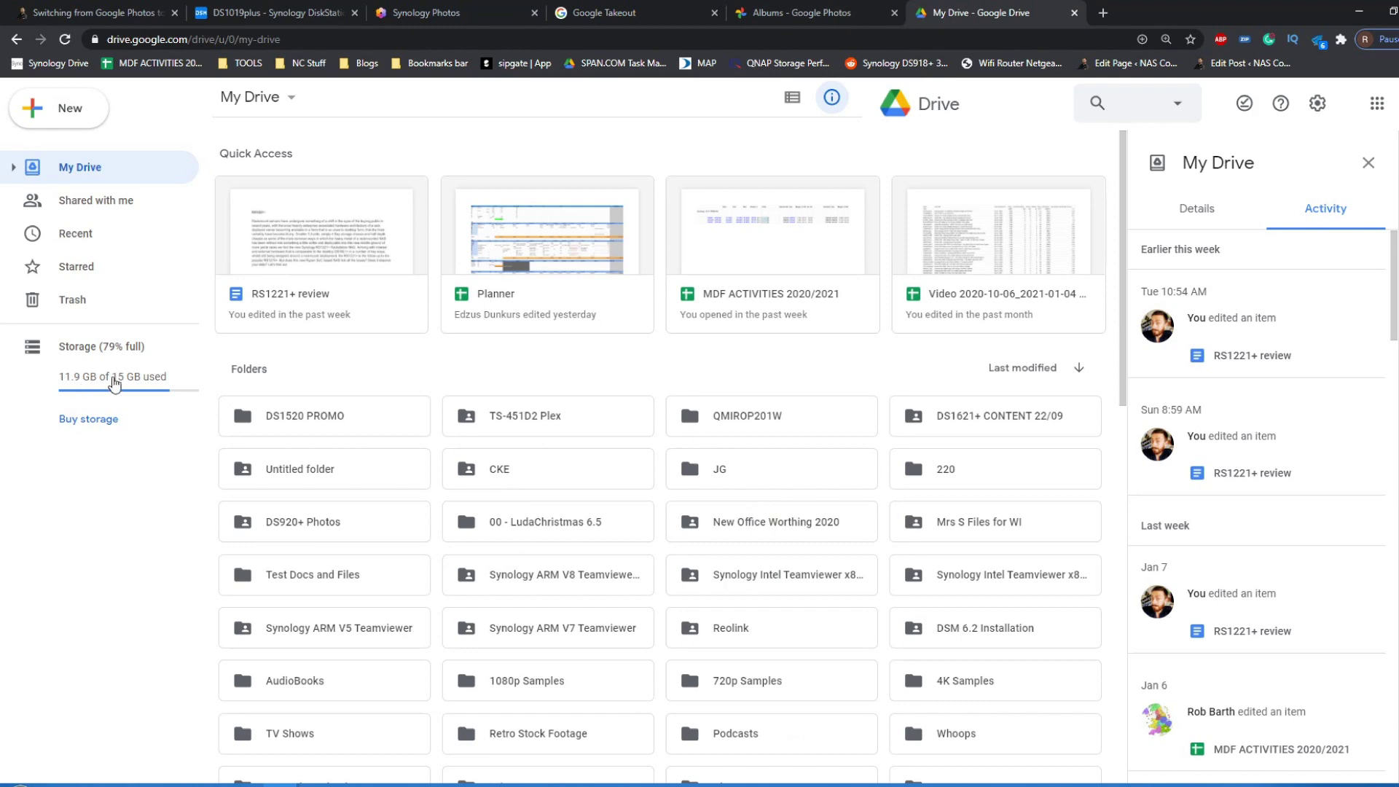
scroll(586, 396, "down", 3)
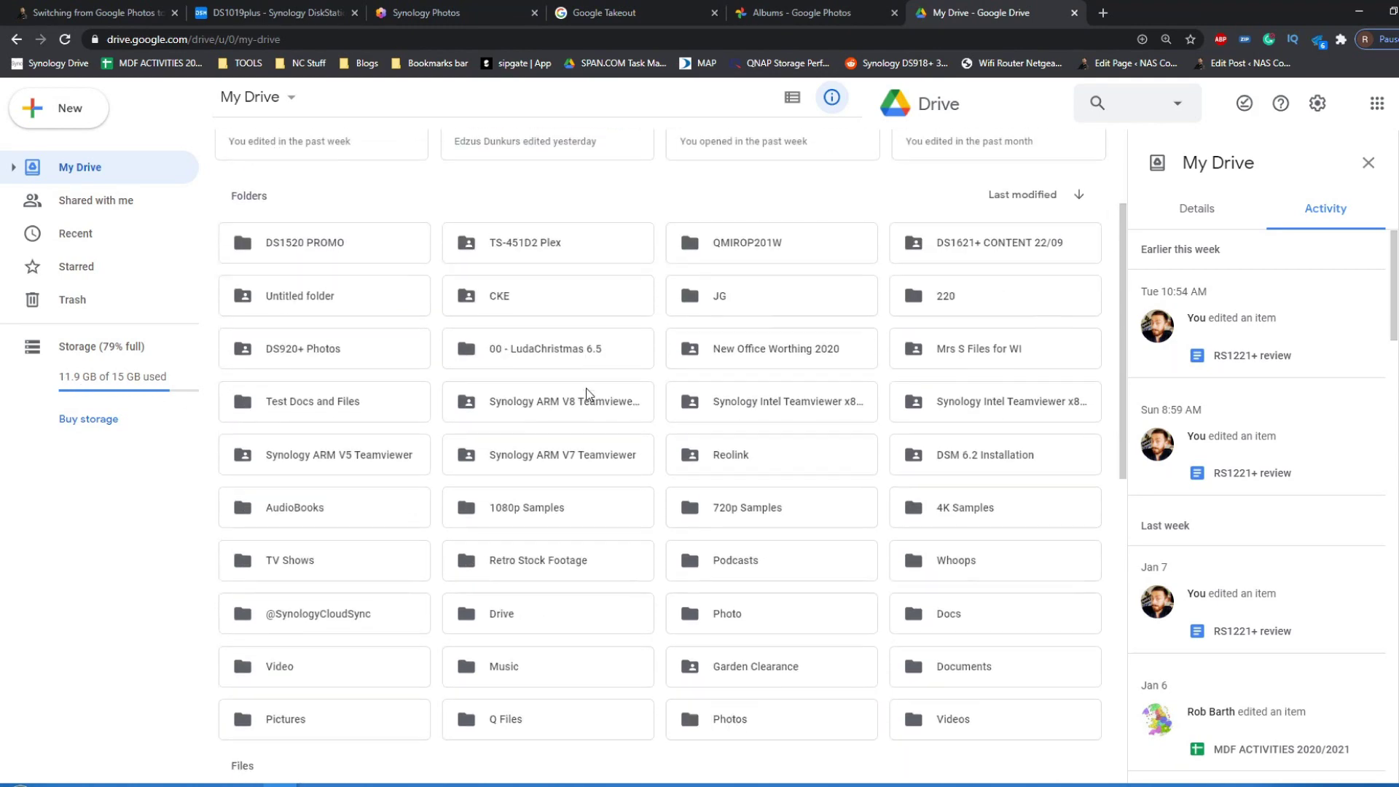
scroll(585, 394, "up", 3)
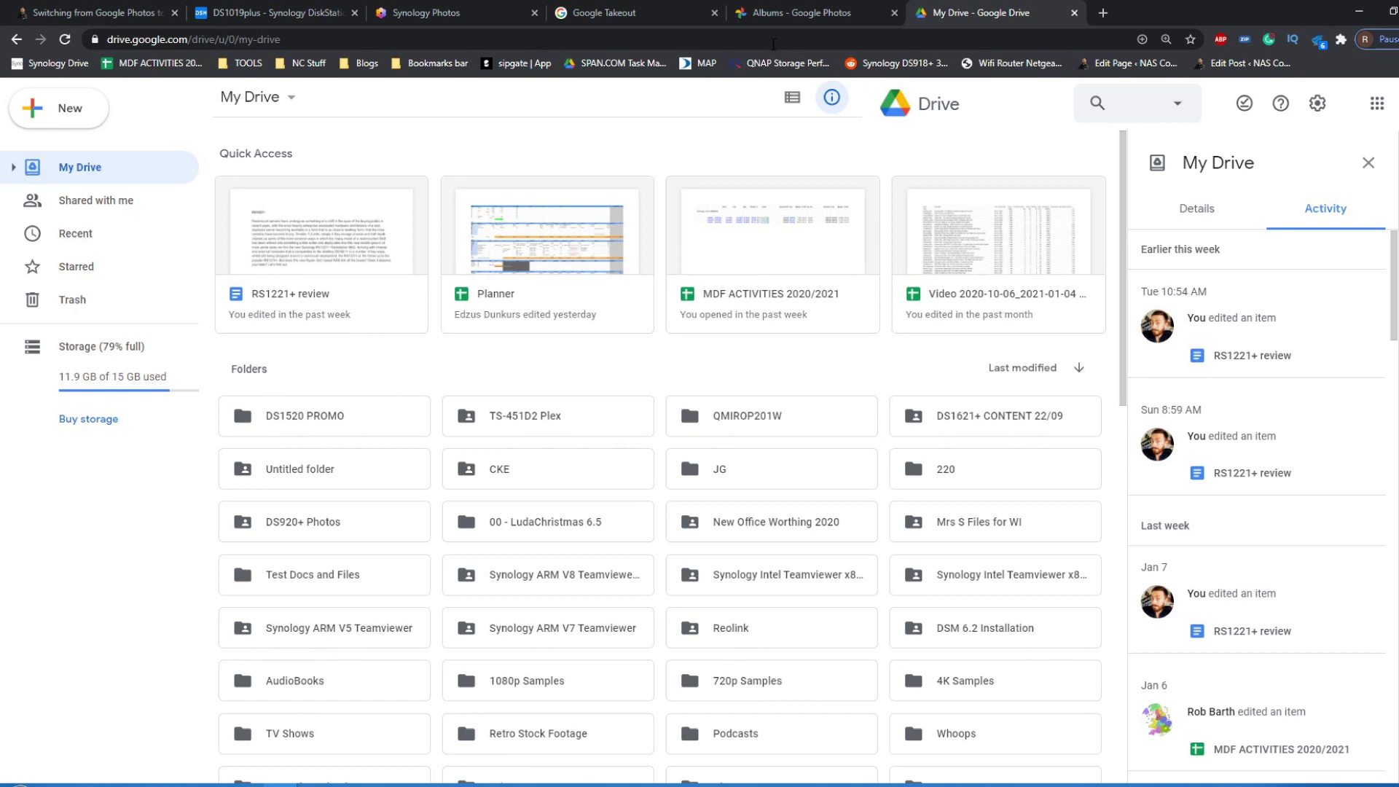
Step: Highlight the ticked Google Photos entry in Takeout's data selection, then open the Google Photos Test album
left_click(696, 10)
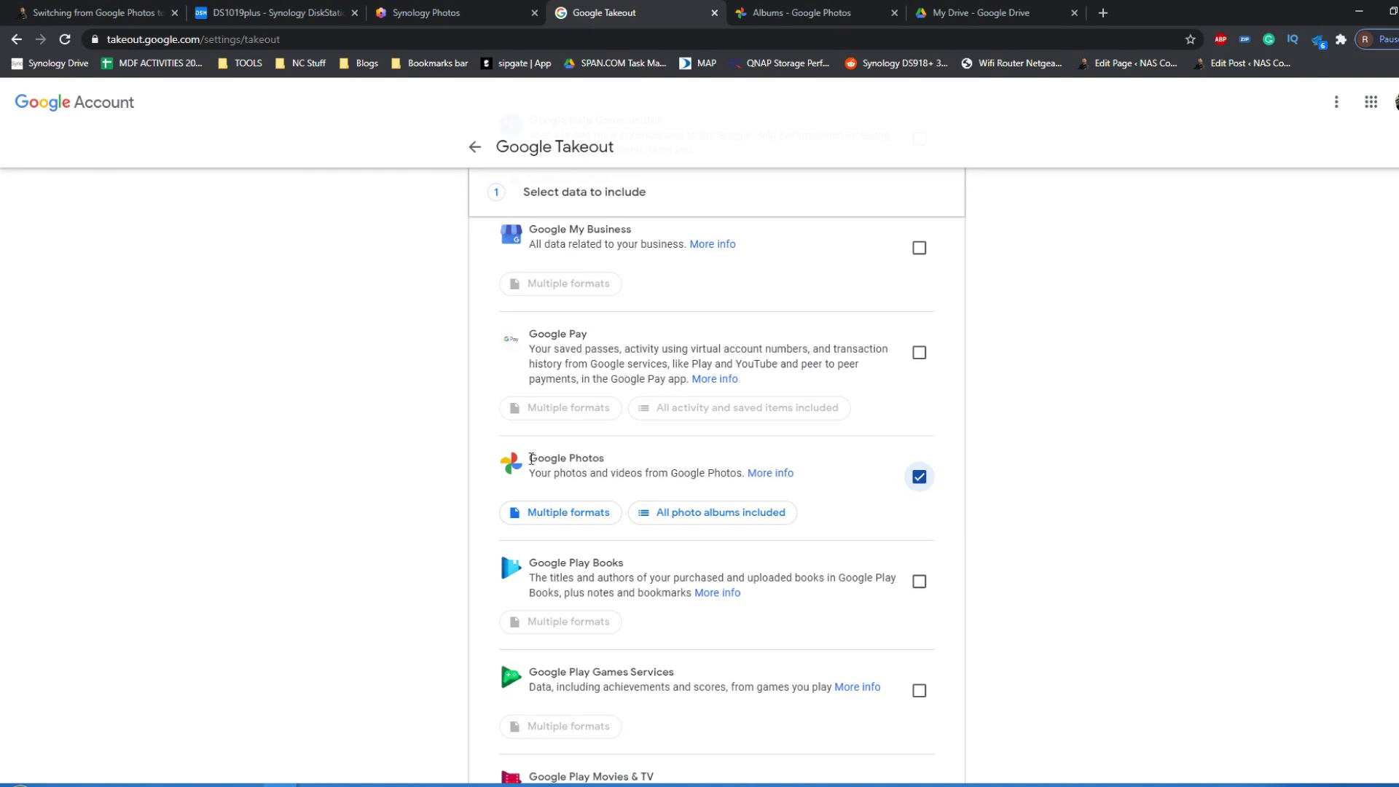
left_click_drag(533, 458, 604, 458)
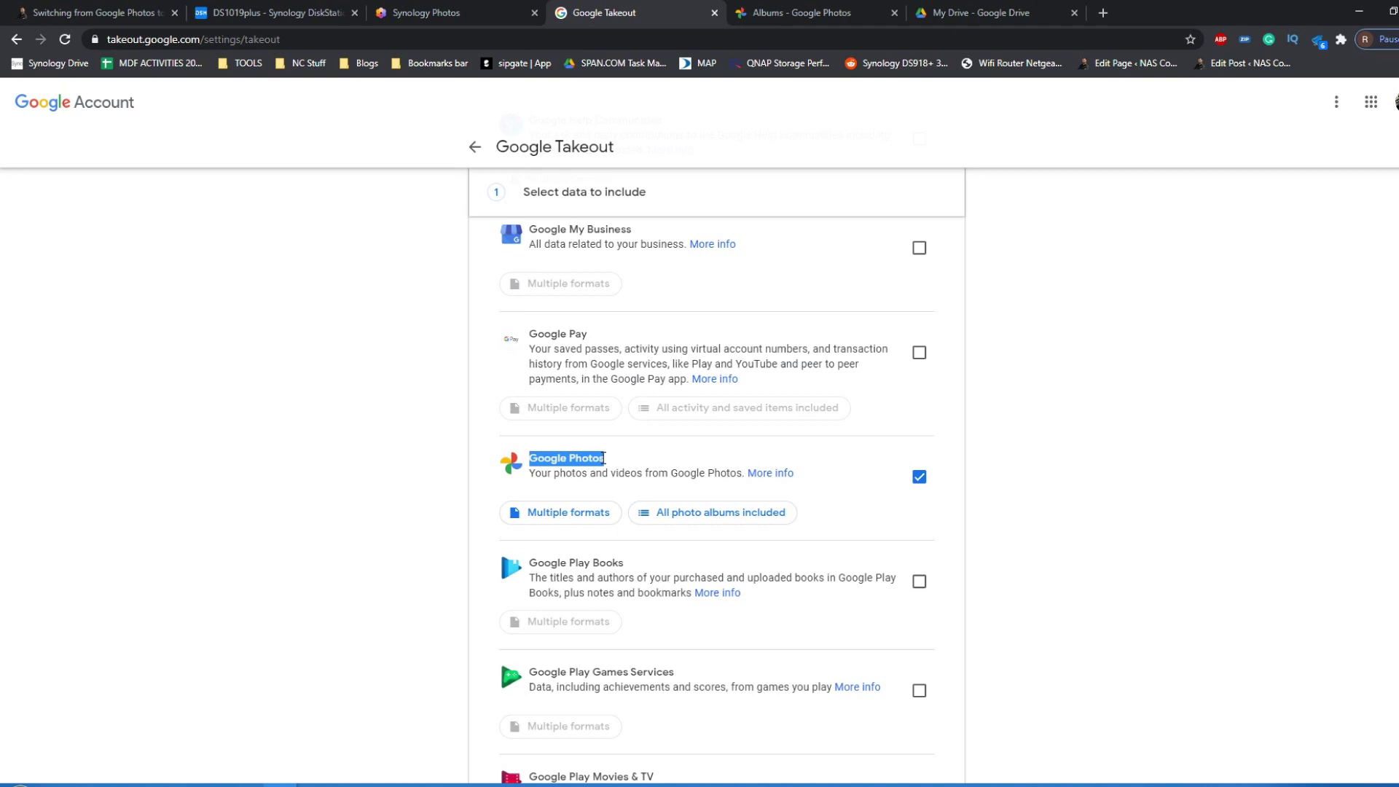
left_click(594, 459)
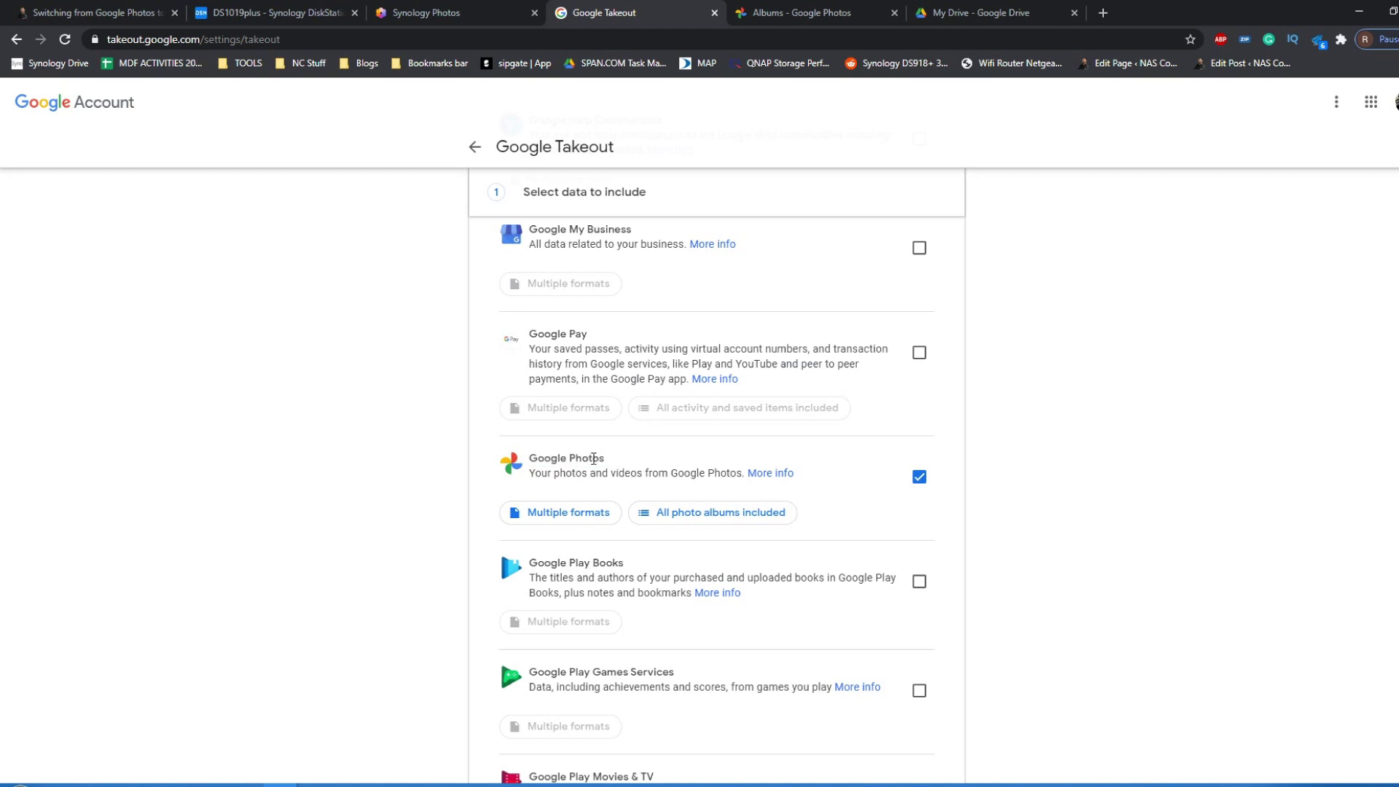
left_click_drag(576, 459, 586, 459)
left_click(780, 8)
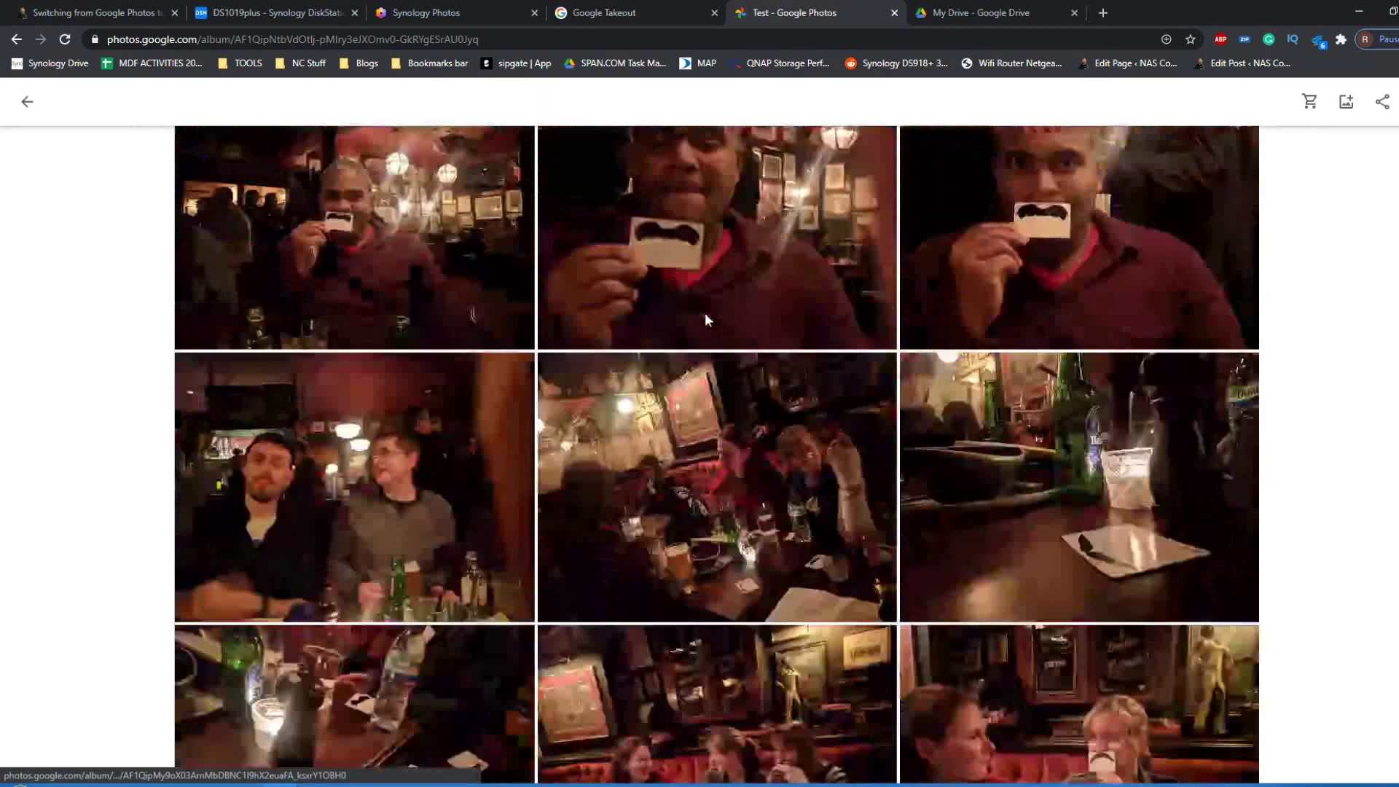
Step: Scroll through the Test album, go back to Albums, then return to the Google Takeout selection
scroll(705, 320, "up", 10)
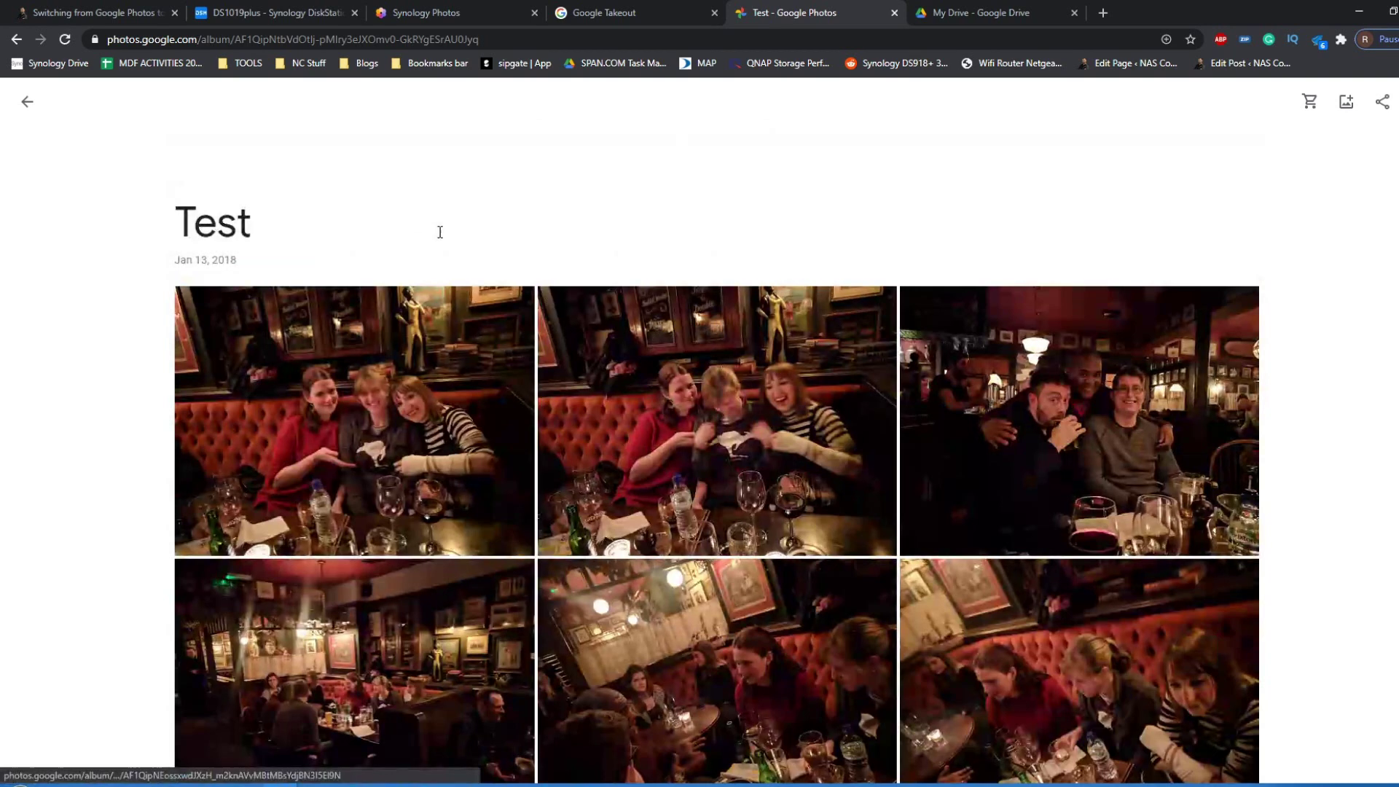
left_click(27, 101)
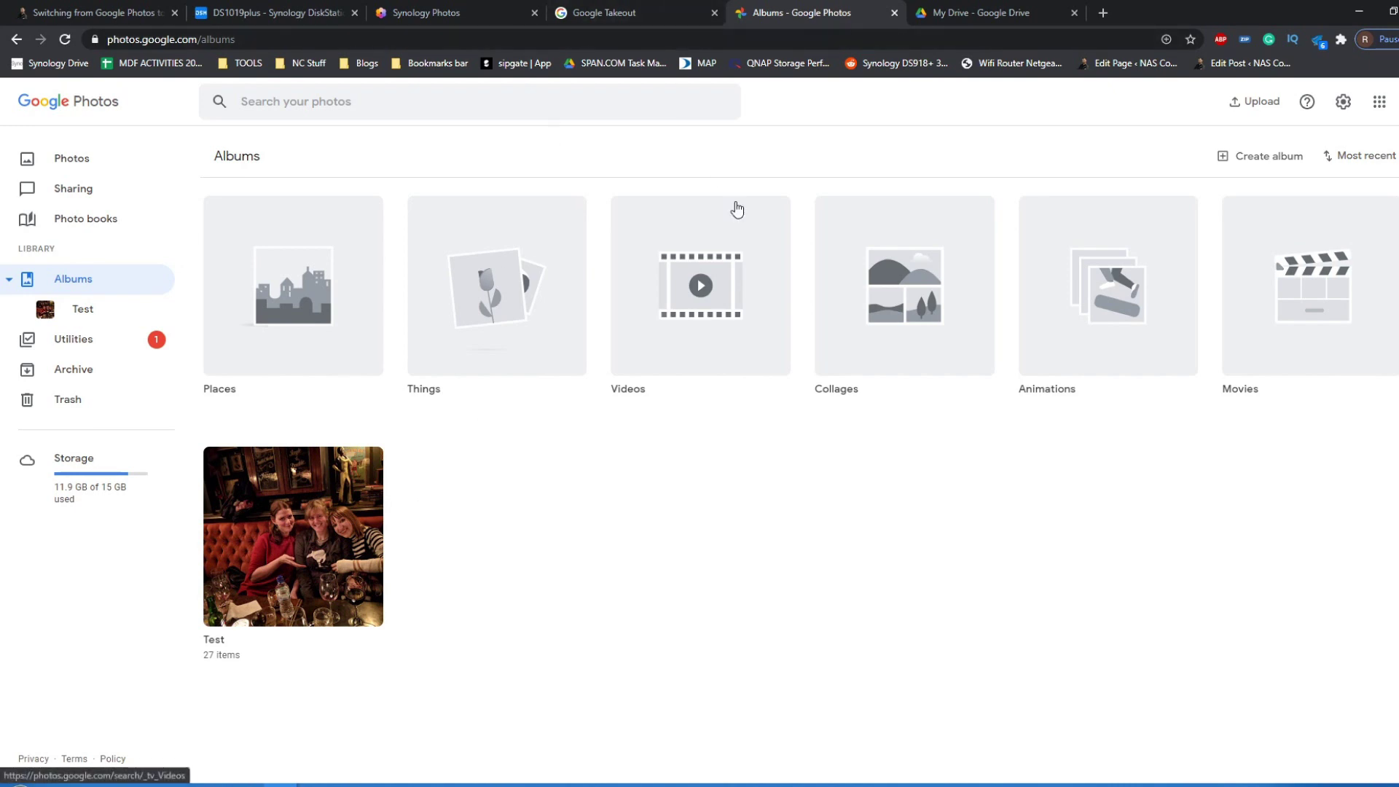
left_click(665, 10)
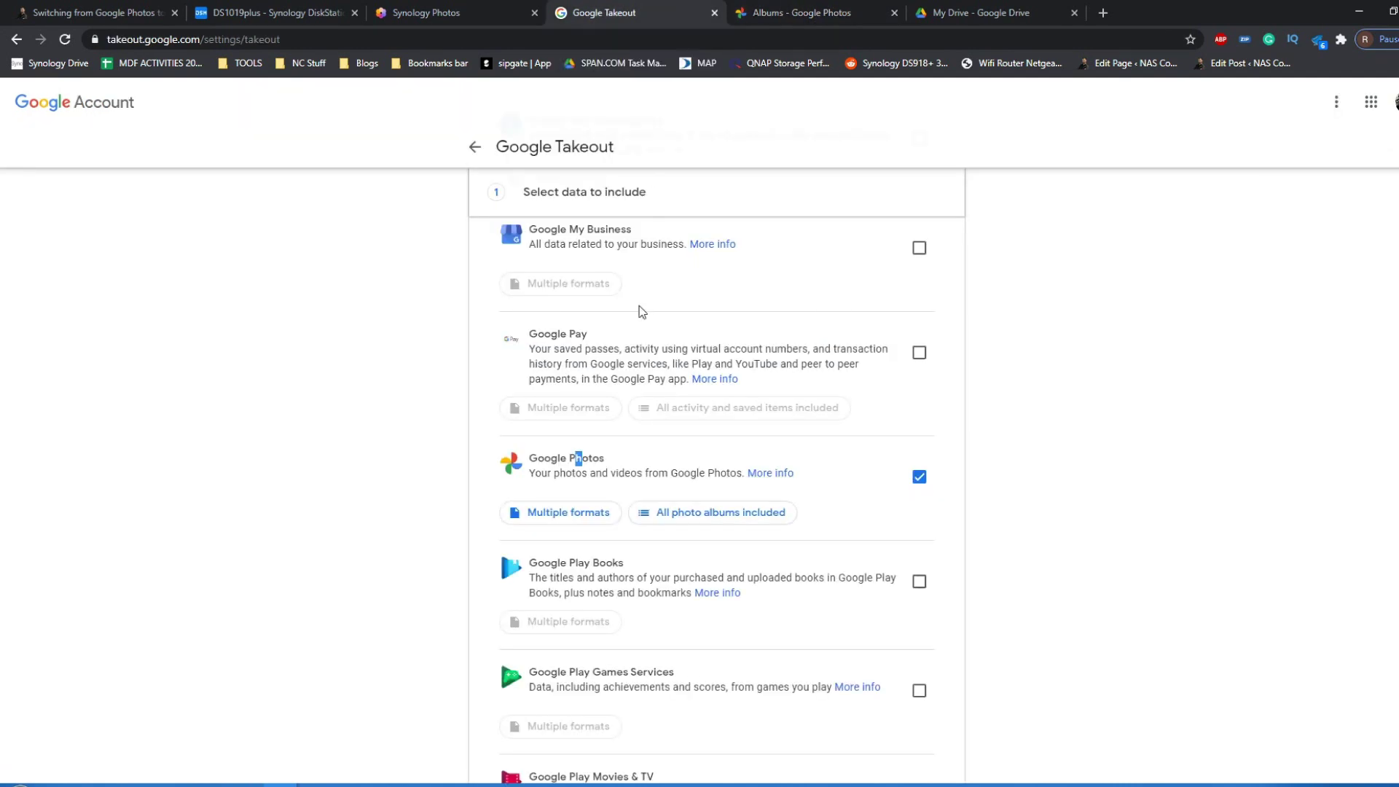
Step: Continue past Select data to export options: email link, export once, .zip split at 2 GB
left_click(635, 472)
scroll(1064, 494, "down", 4)
scroll(1064, 493, "down", 20)
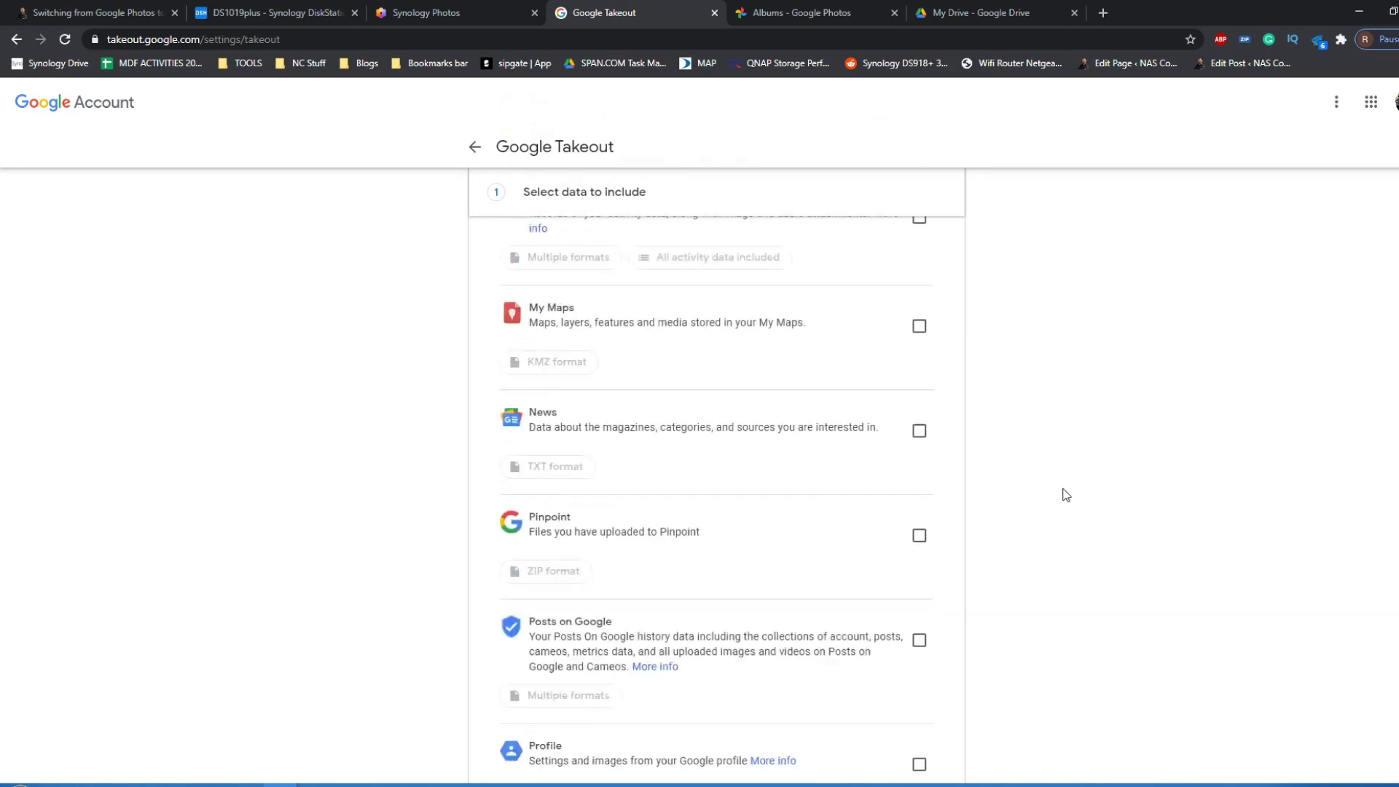
left_click(915, 613)
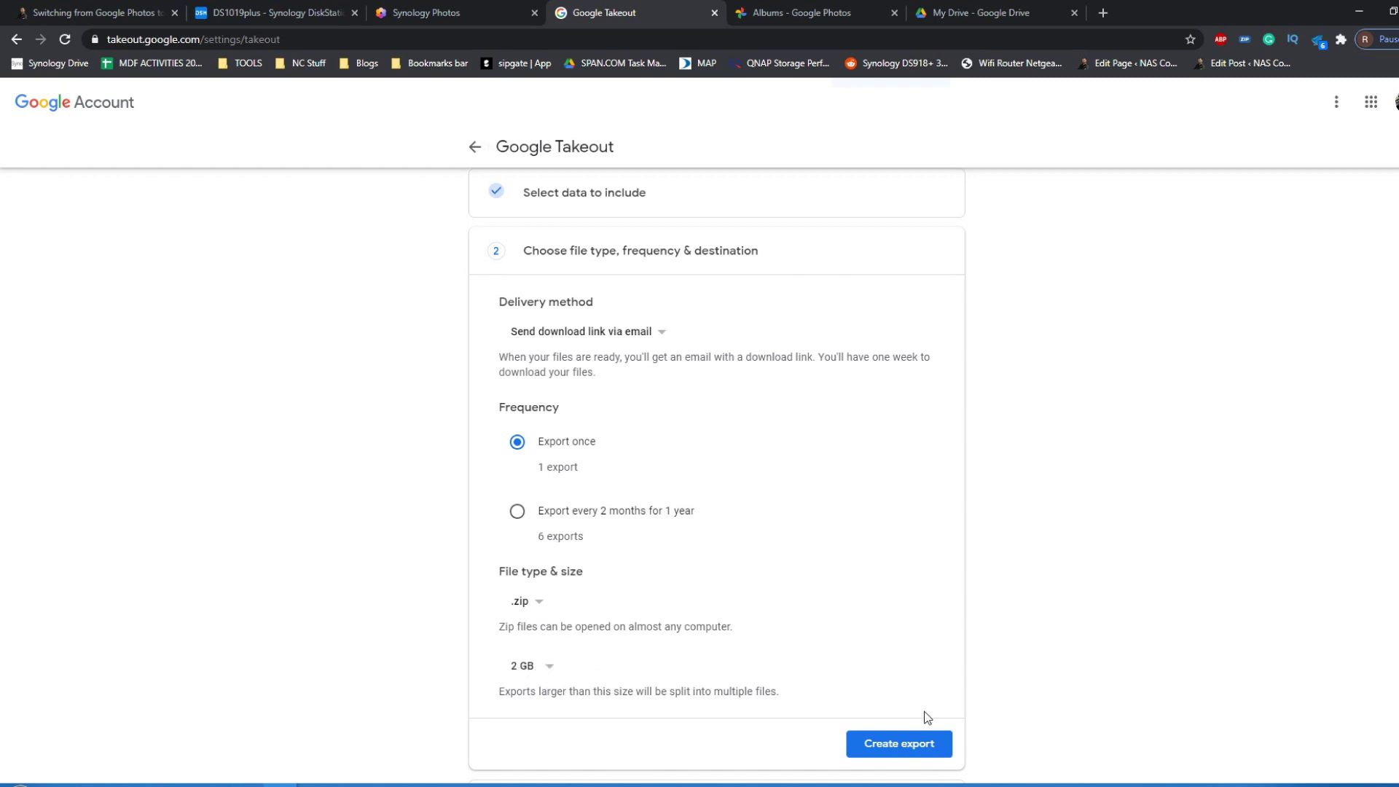
Step: Create the Google Photos export and note that exporting may take a long time
left_click(904, 743)
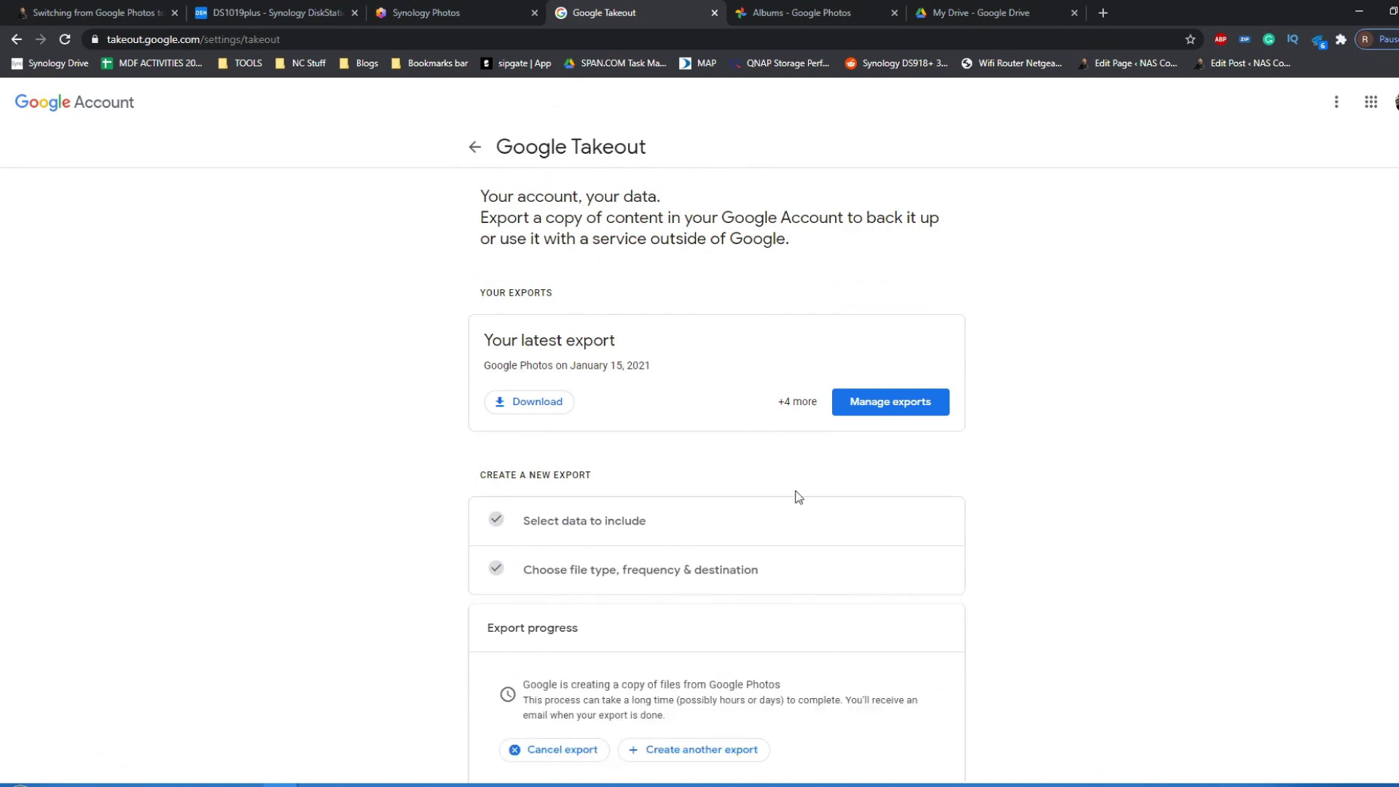
scroll(750, 602, "down", 1)
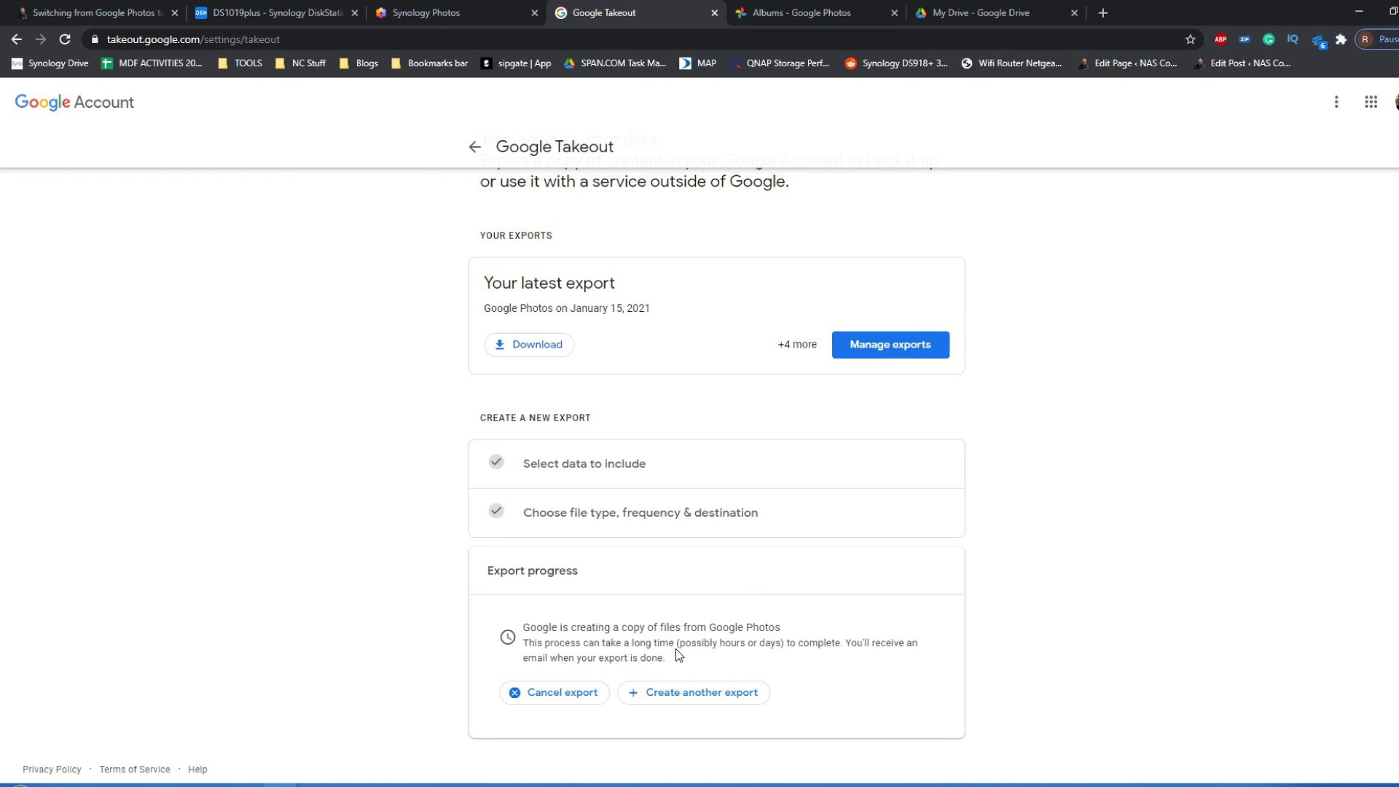
left_click_drag(677, 644, 778, 628)
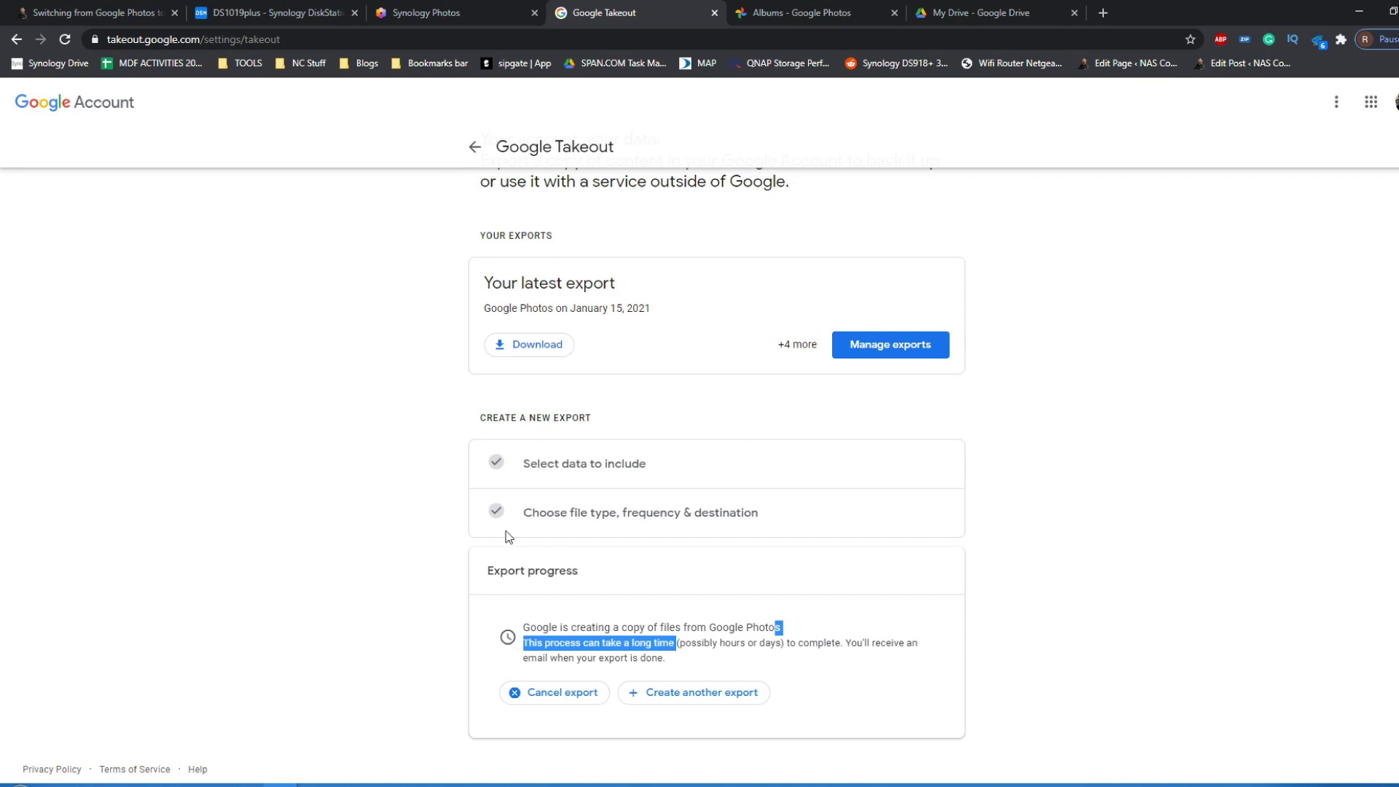
Step: Download the existing 153.8 MB Google Photos archive from Manage exports and view the Downloads folder
left_click(1373, 106)
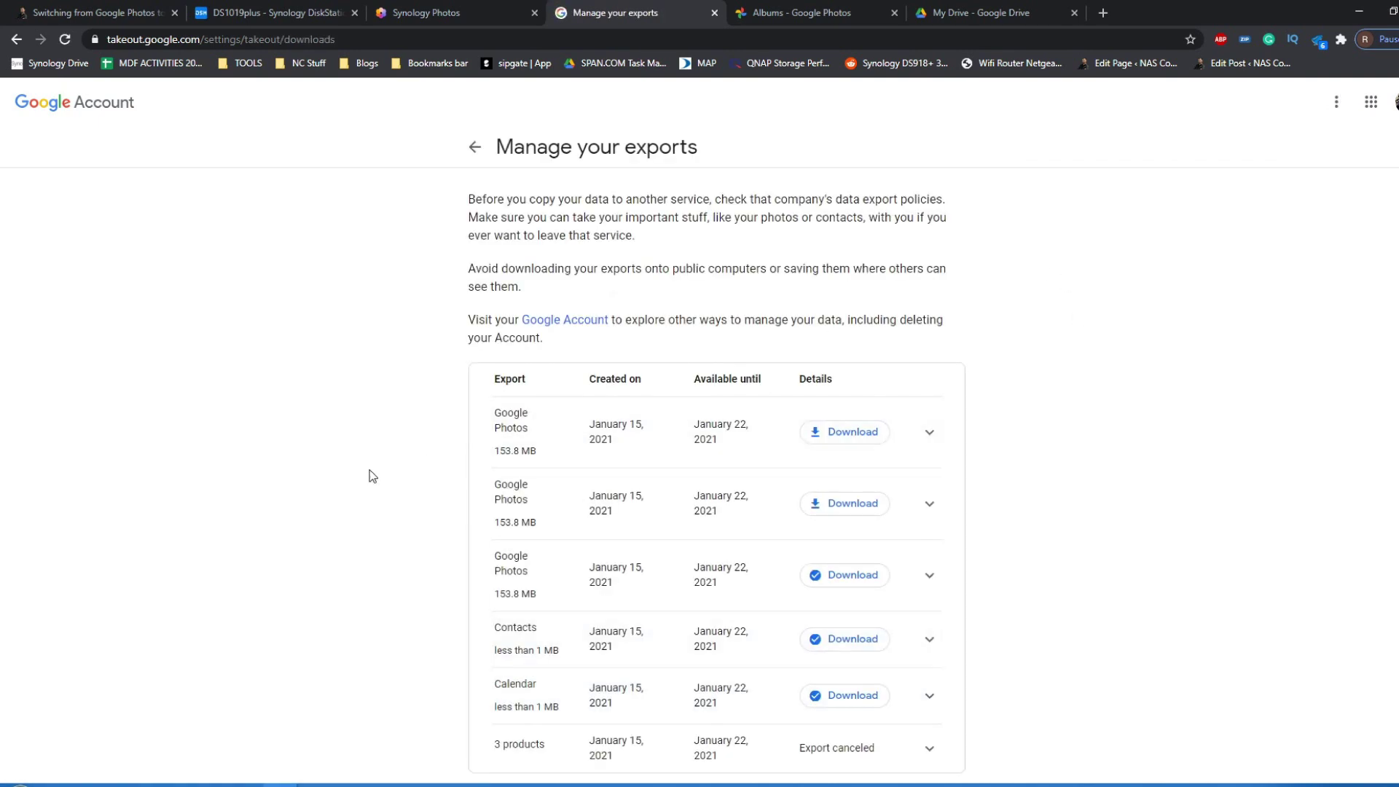
left_click(830, 437)
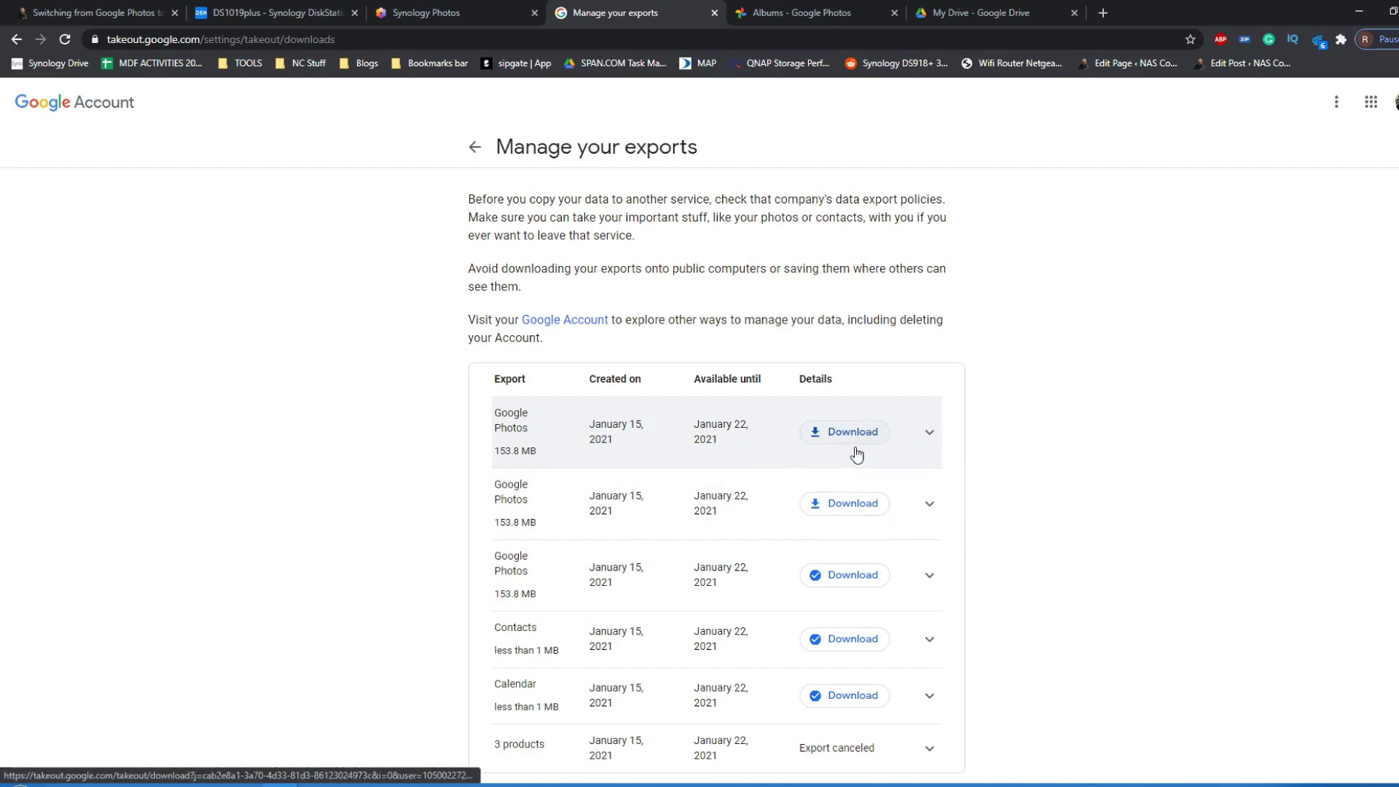
mouse_move(169, 785)
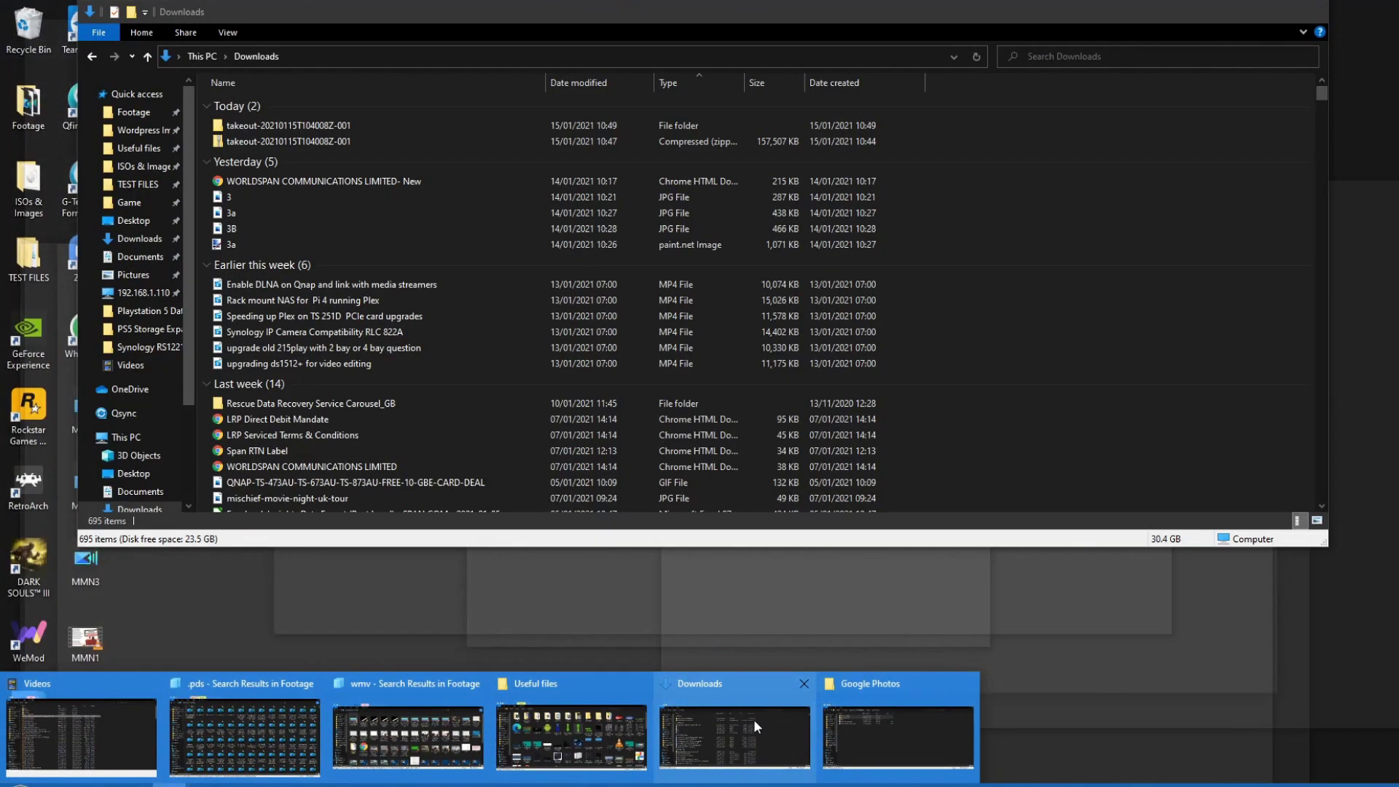
left_click(753, 719)
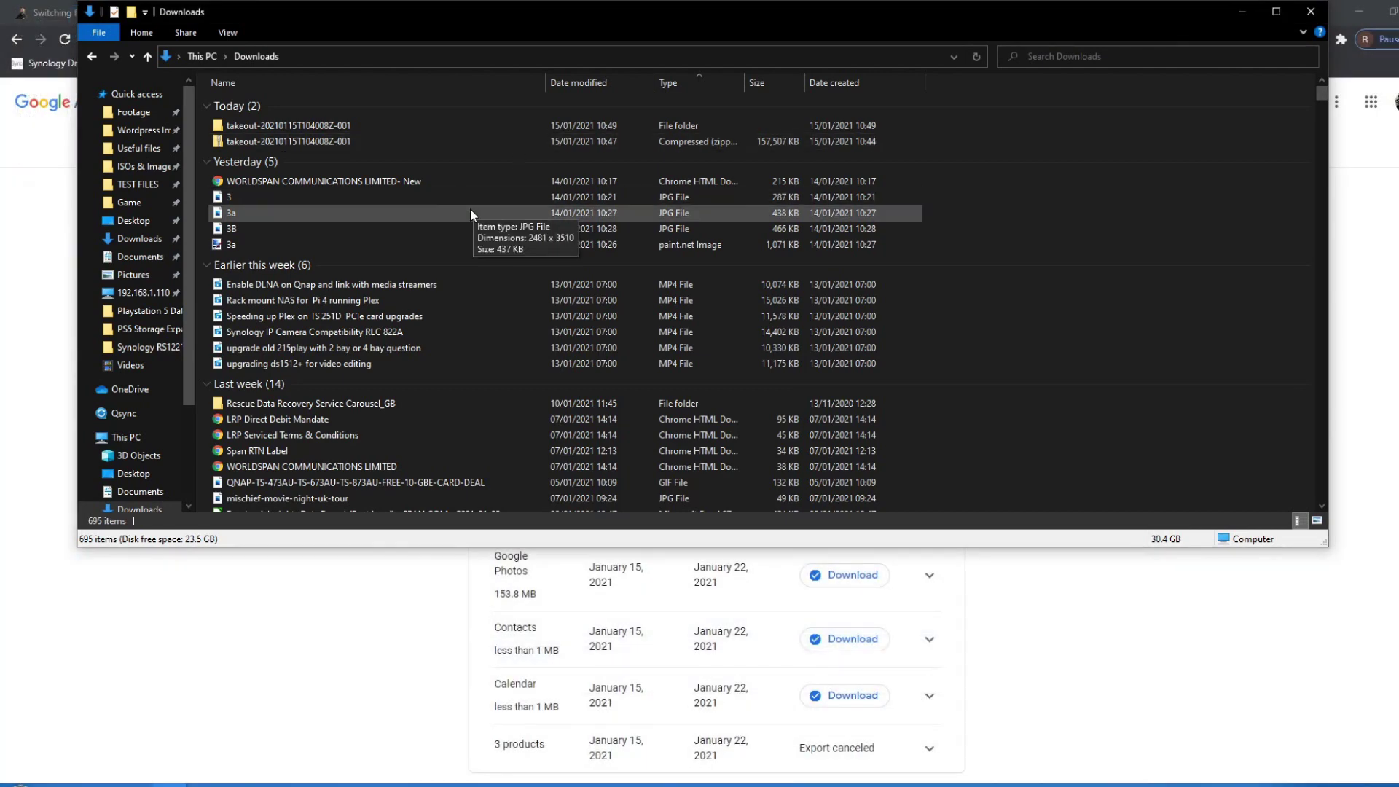
Step: Open the takeout-20210115T104008Z-001 archive and browse into Takeout > Google Photos
left_click(285, 146)
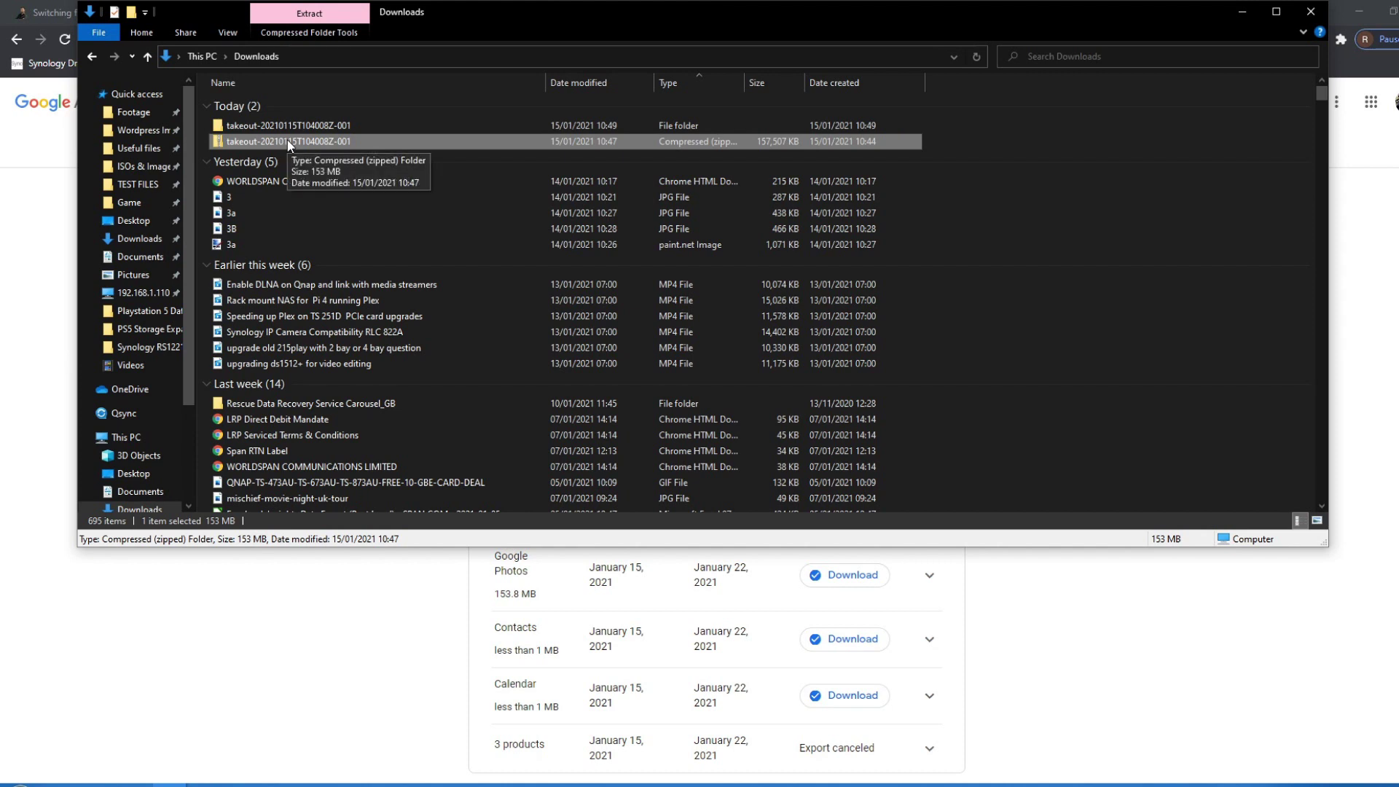
right_click(288, 142)
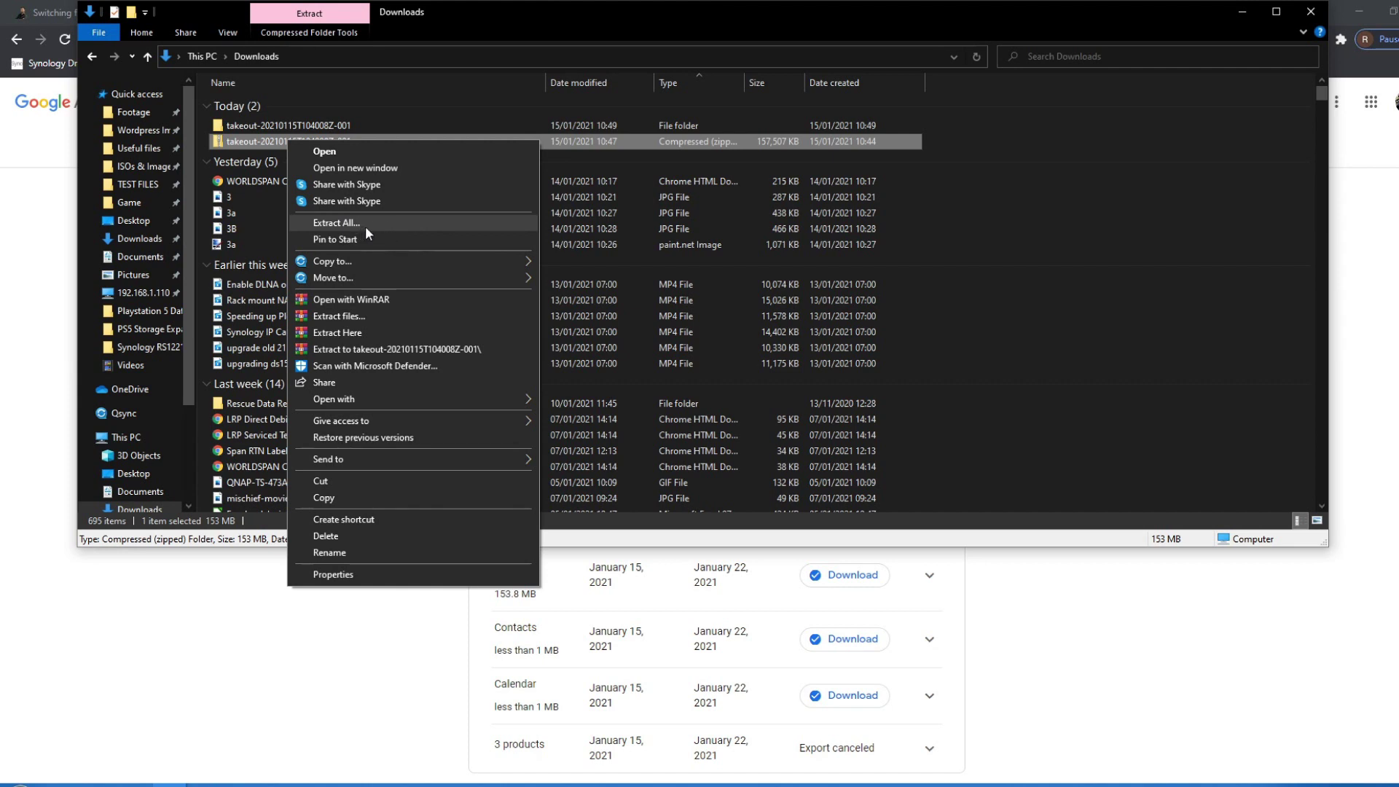
left_click(303, 150)
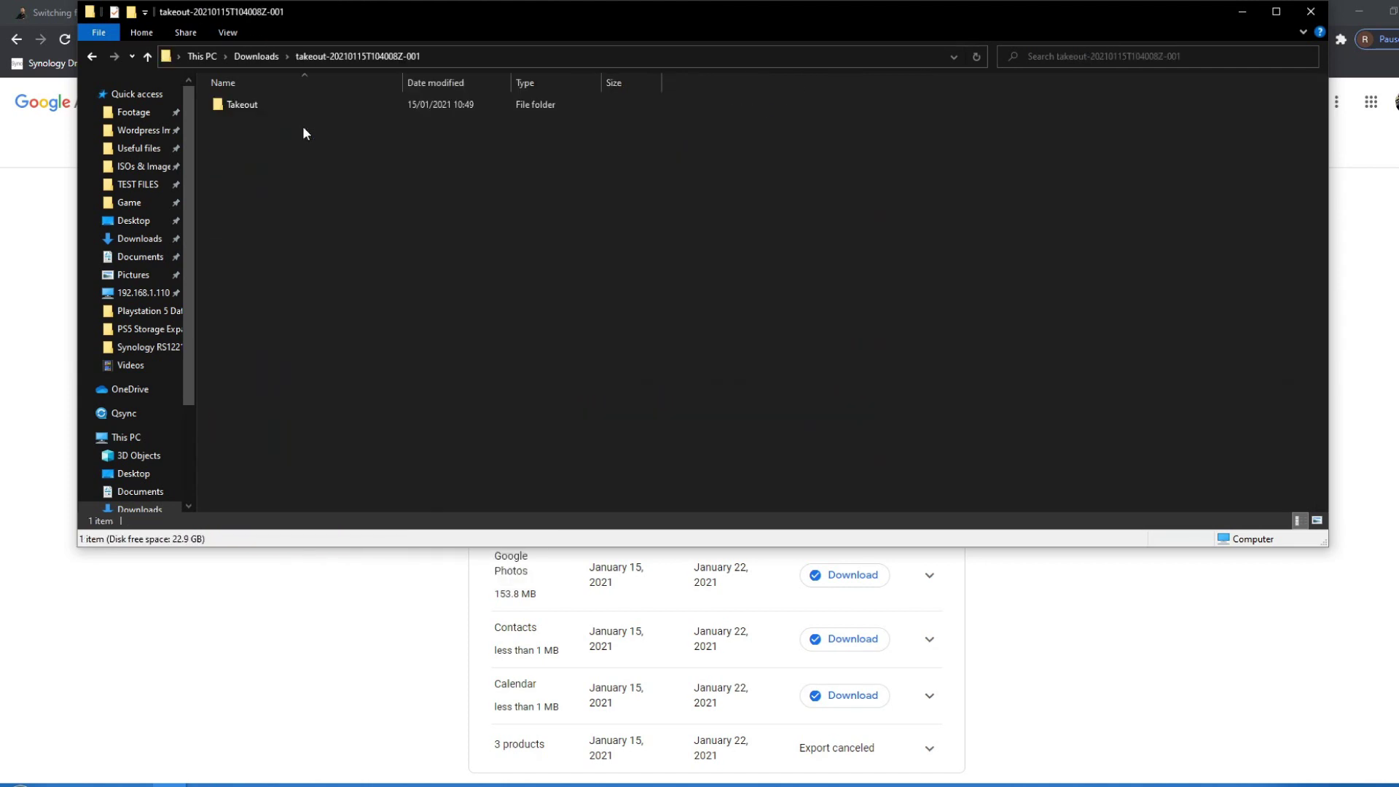
double_click(271, 109)
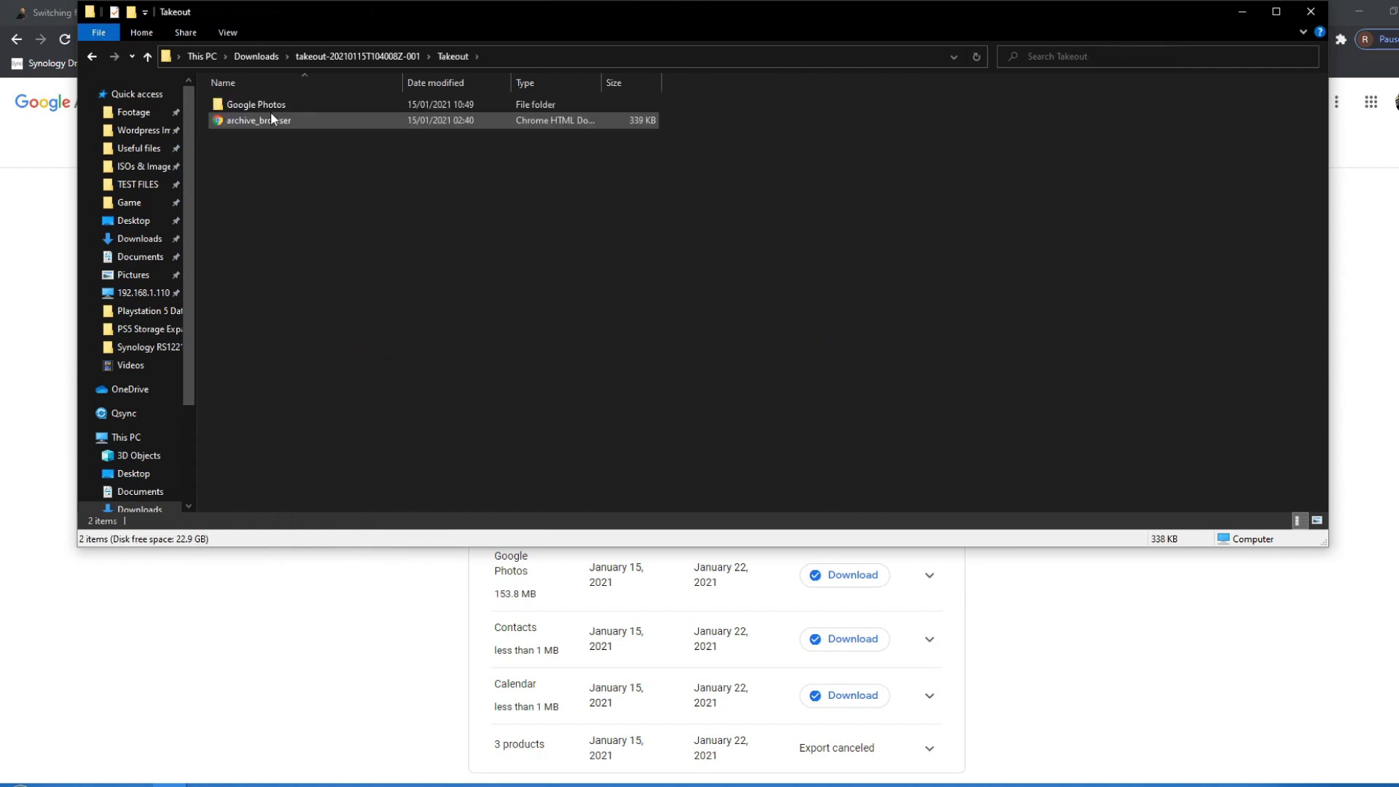
double_click(263, 105)
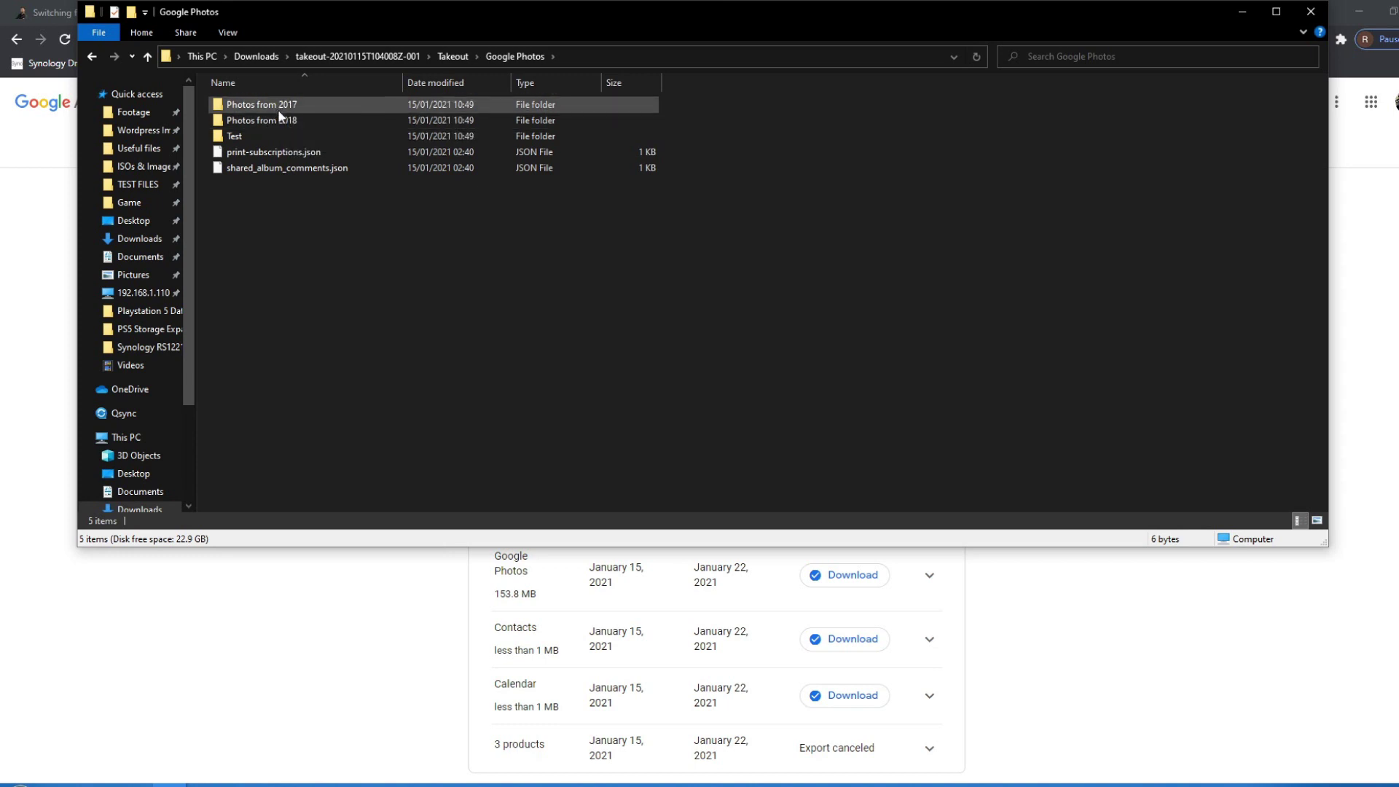
Step: Inspect Photos from 2018, return to Google Photos, select Photos from 2017, and reveal the DiskStation
double_click(280, 121)
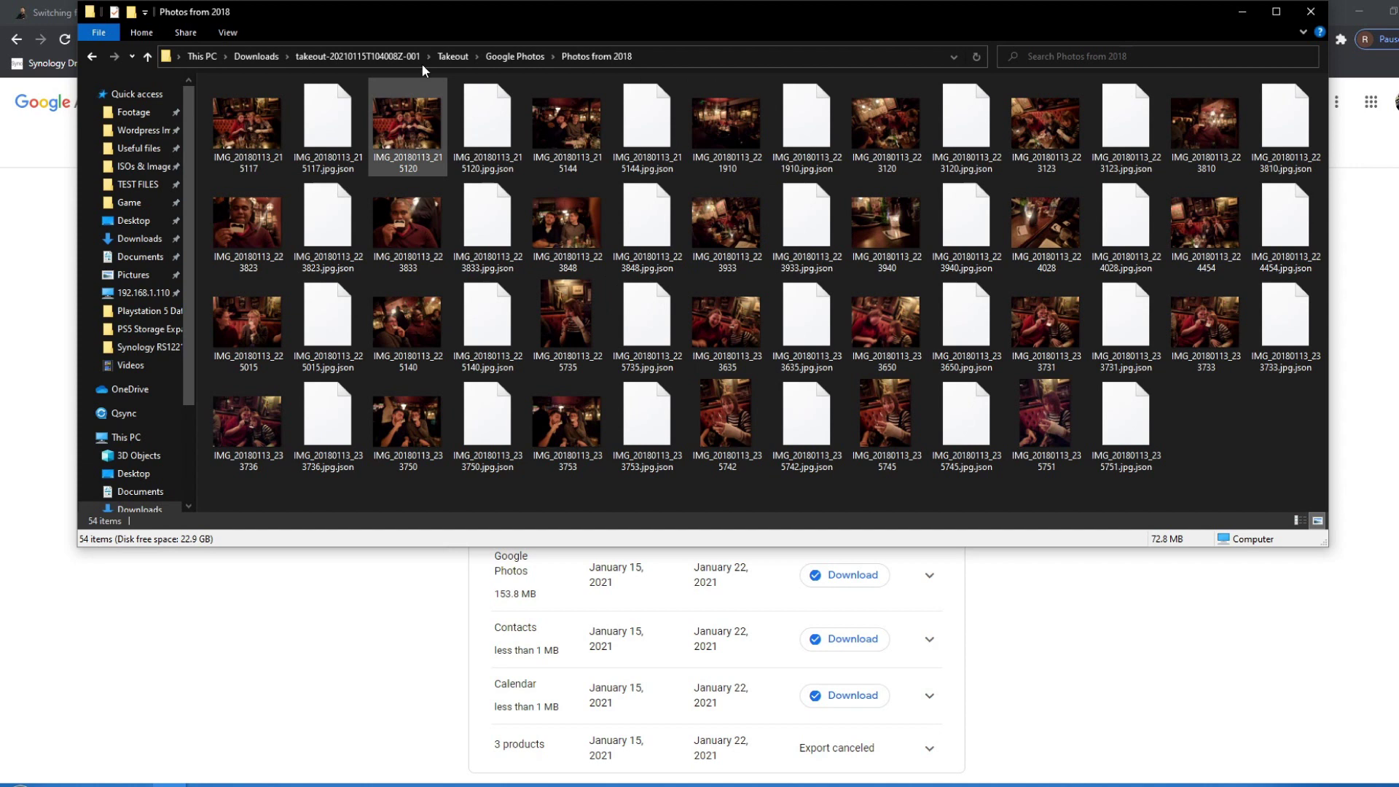
left_click(515, 56)
mouse_move(281, 120)
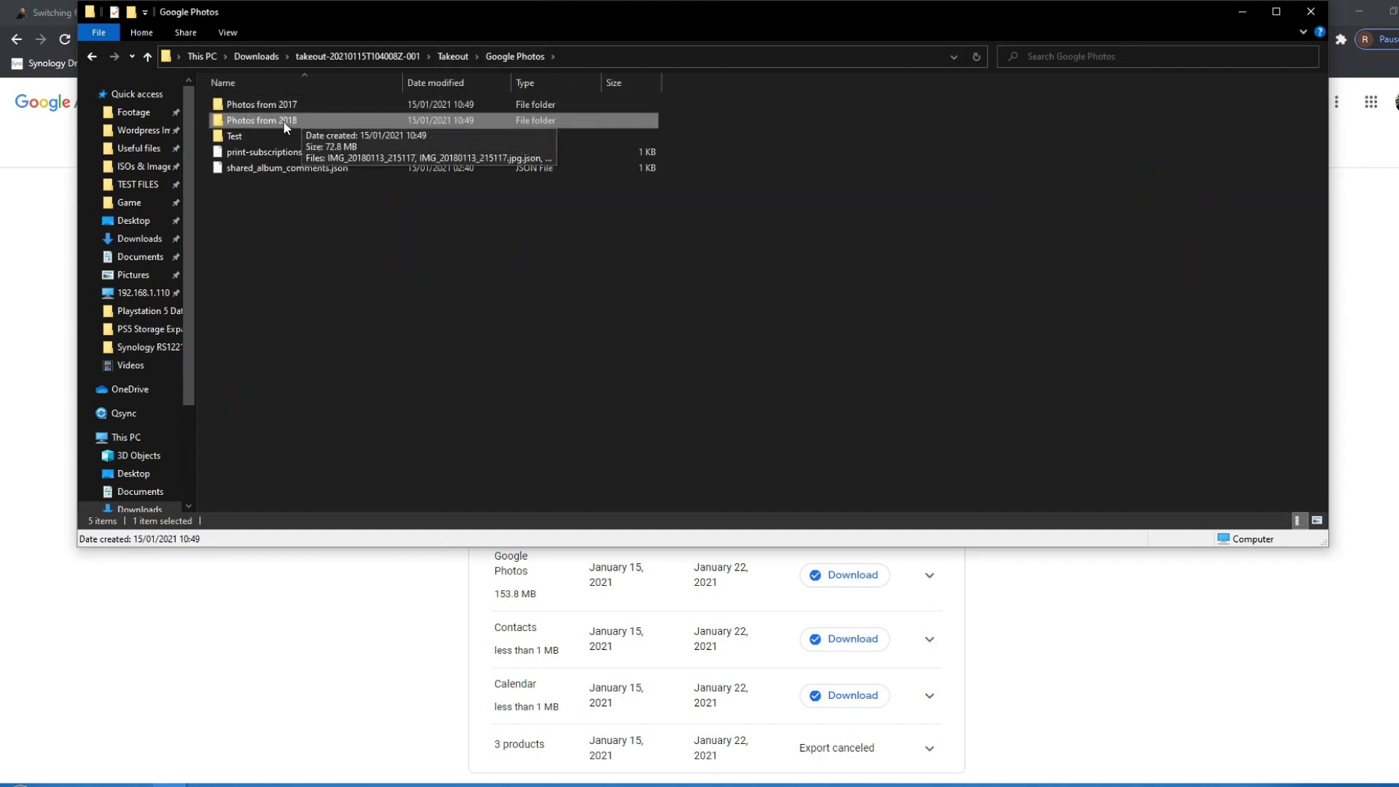
left_click(286, 105)
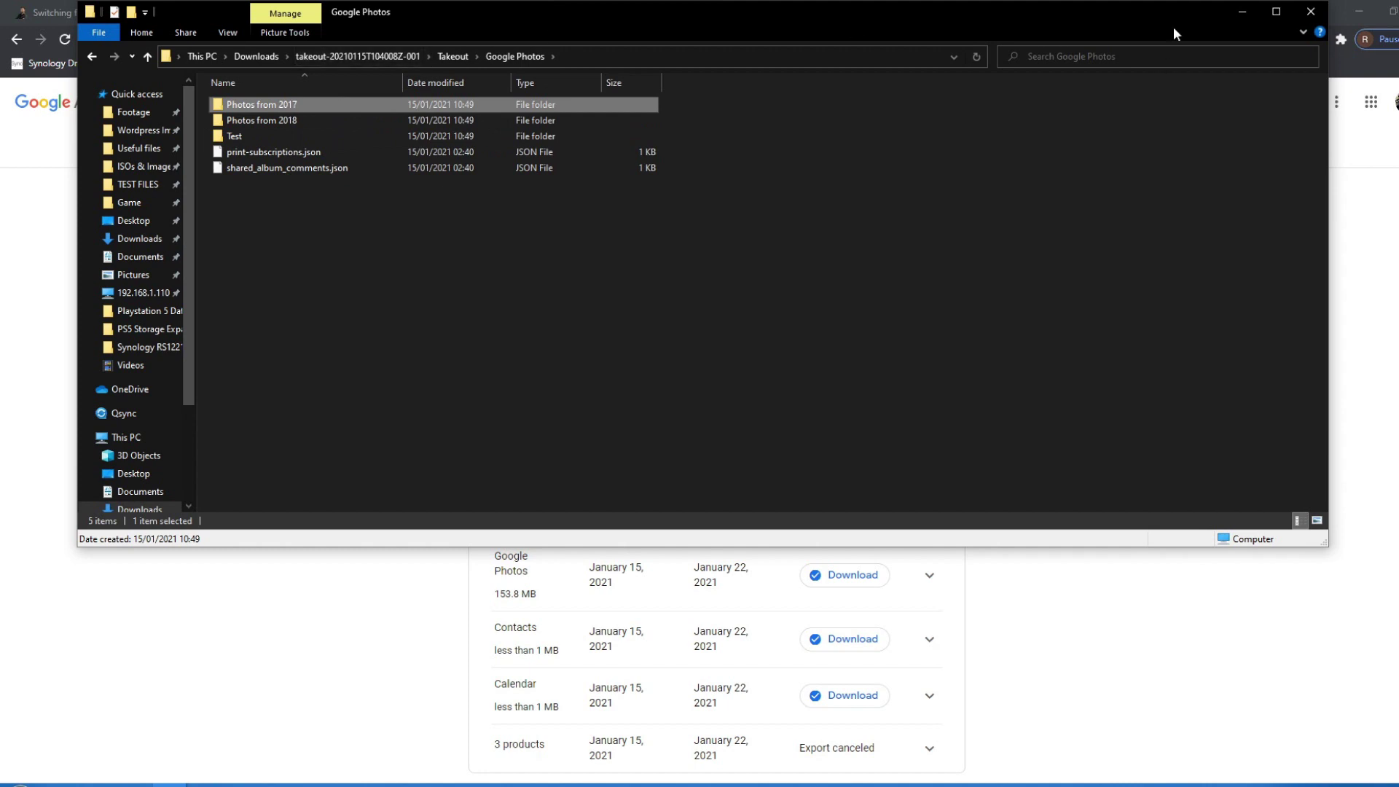
left_click_drag(1205, 25, 1098, 298)
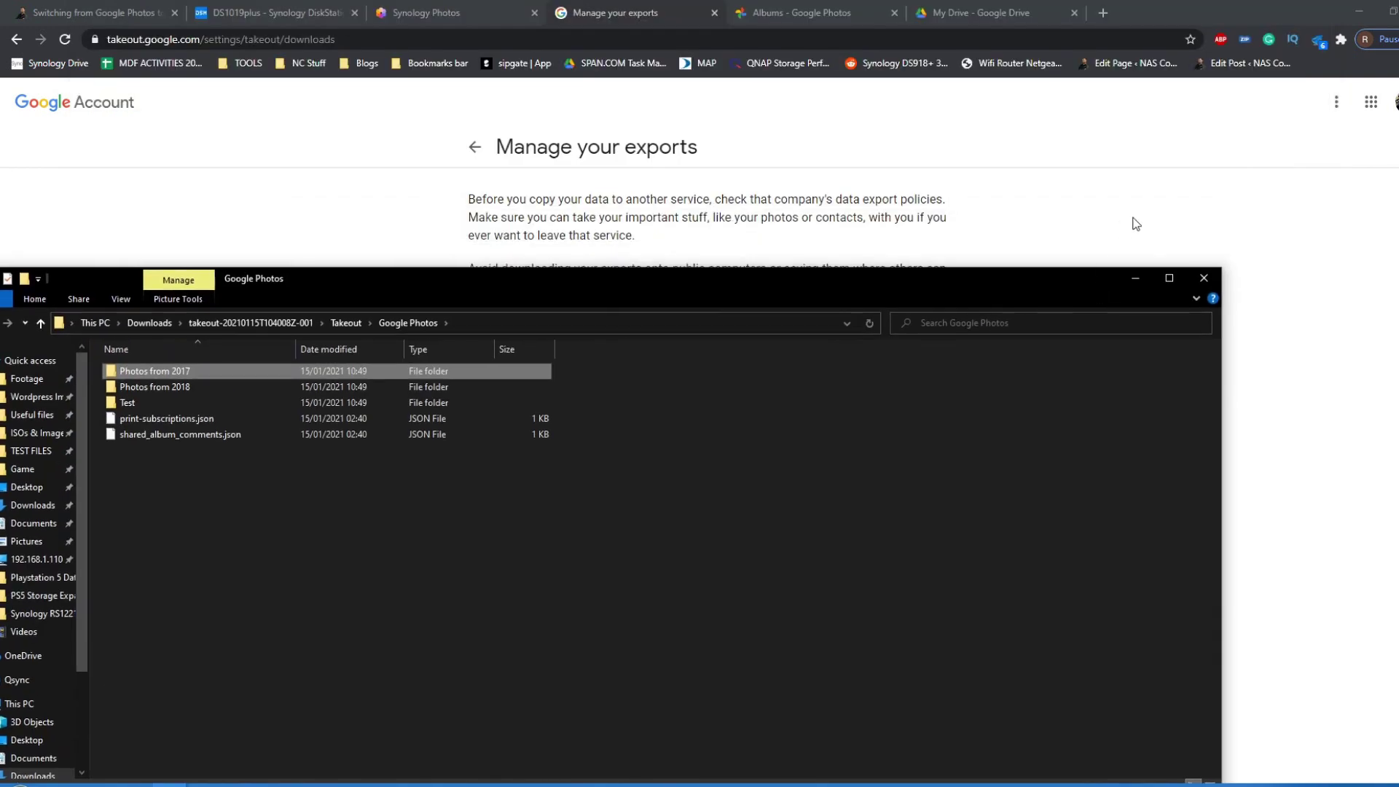
left_click(264, 13)
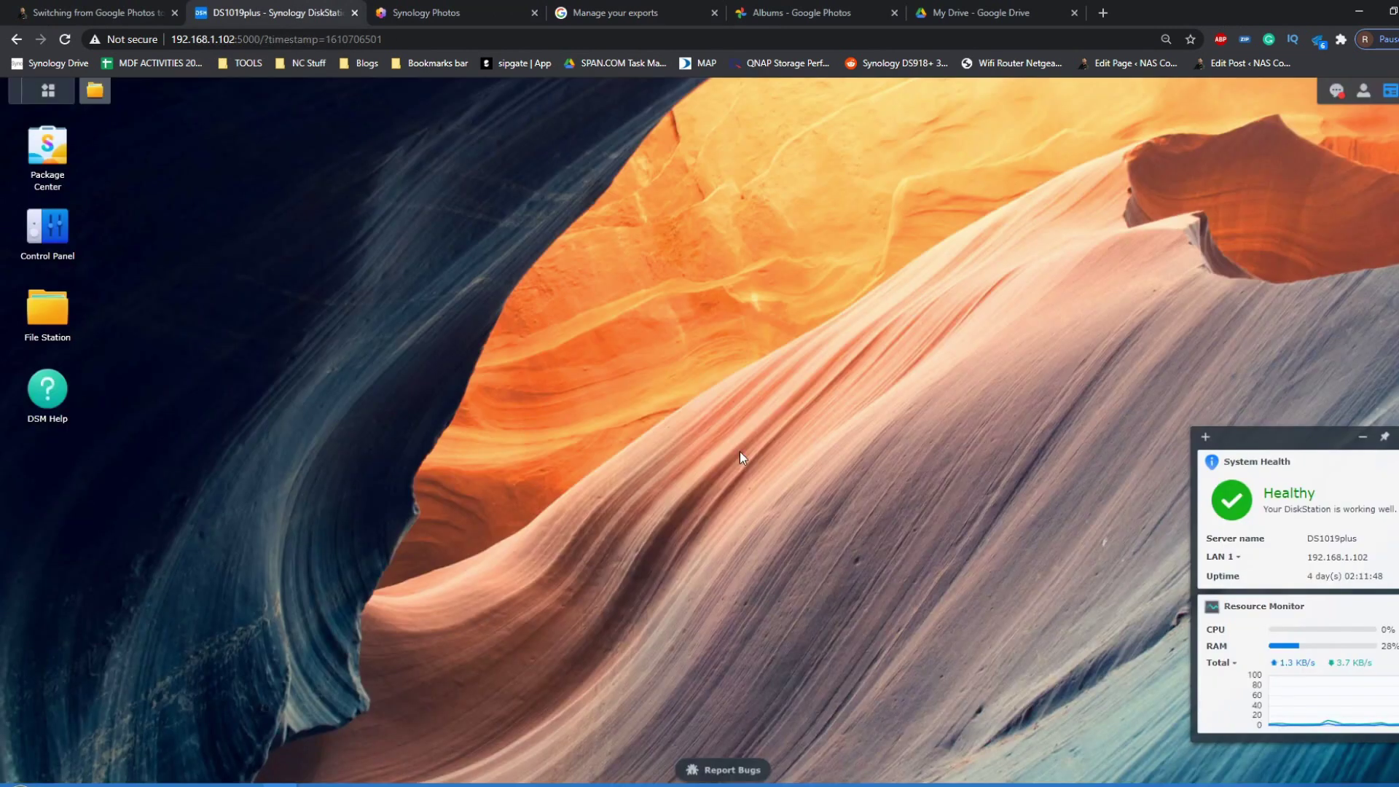
Step: Open File Station at home > Photos and snap the Google Photos Explorer window beside it
left_click(94, 91)
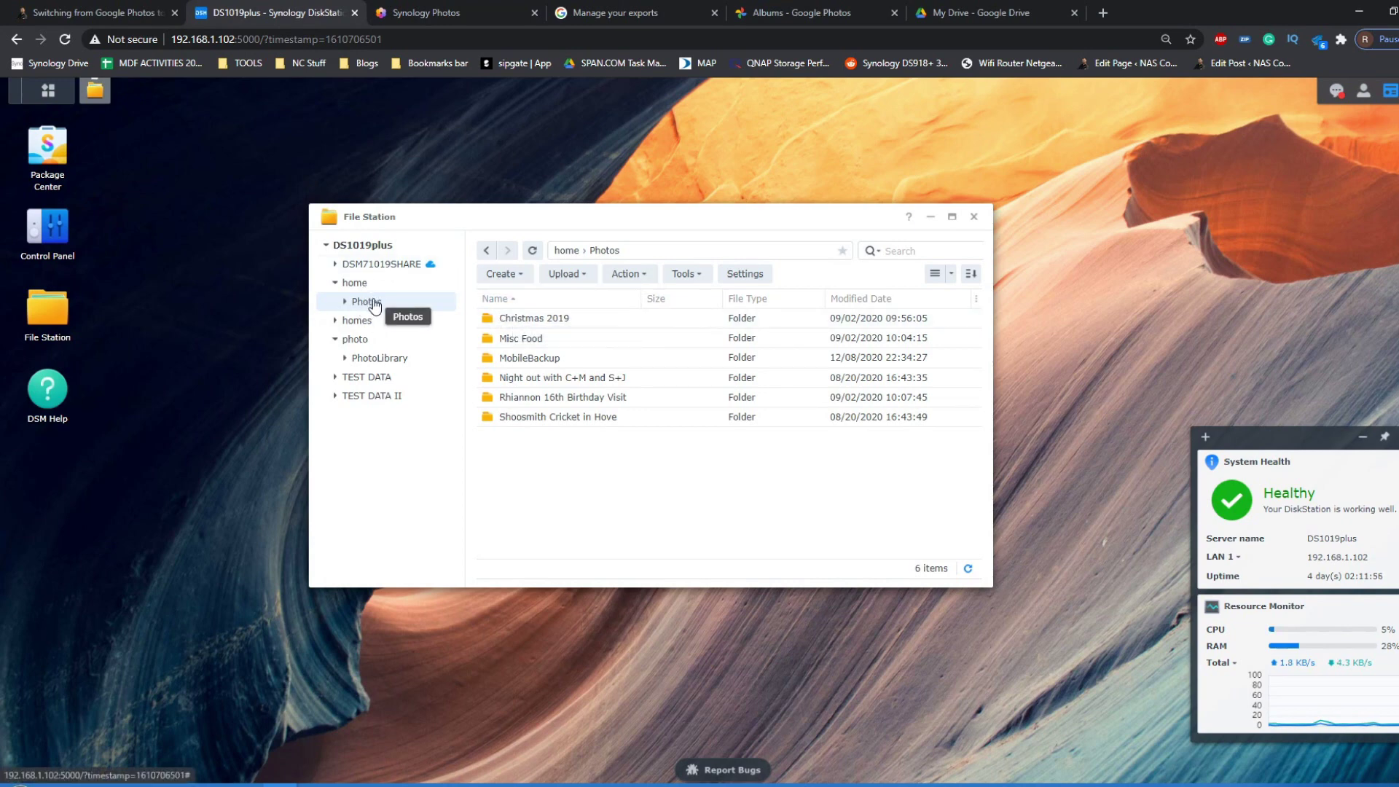
left_click(430, 8)
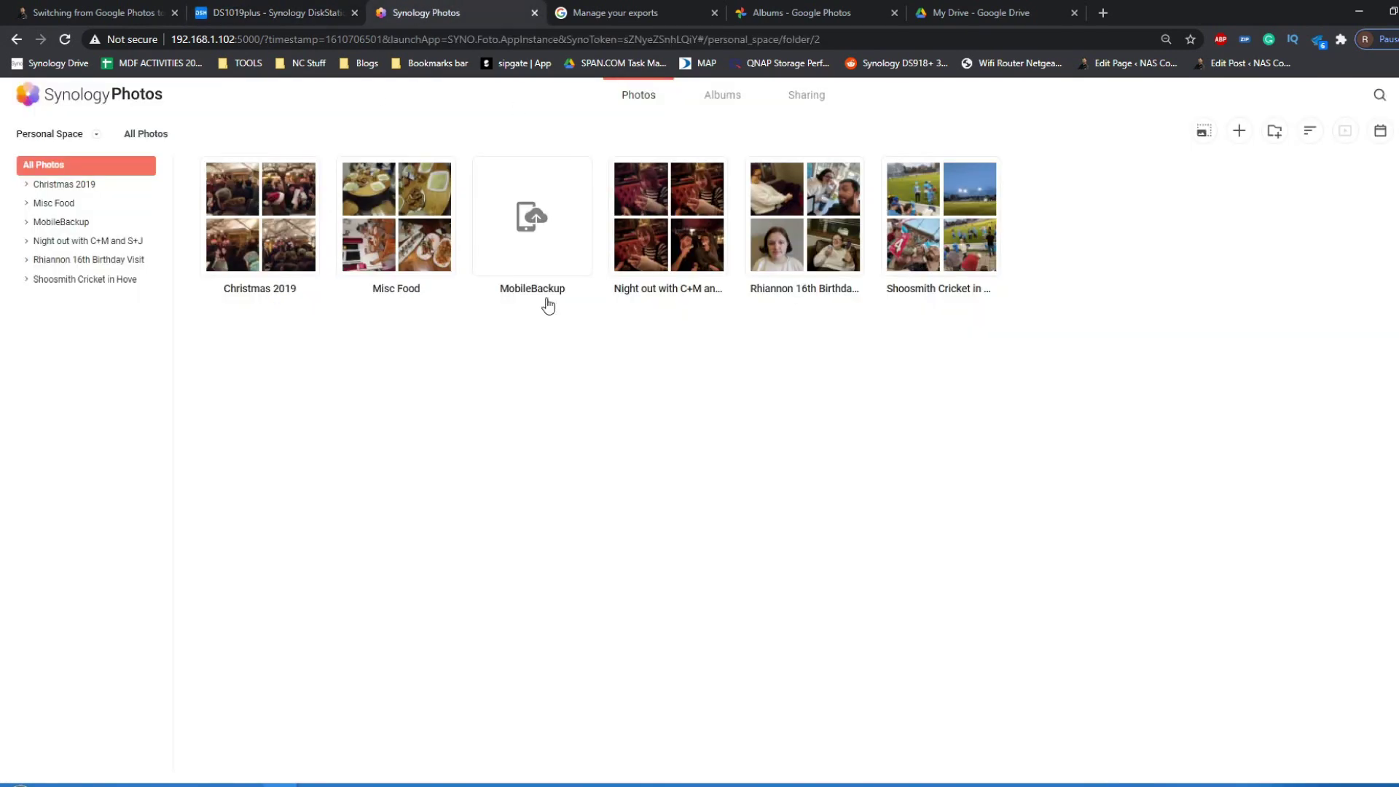
left_click(336, 8)
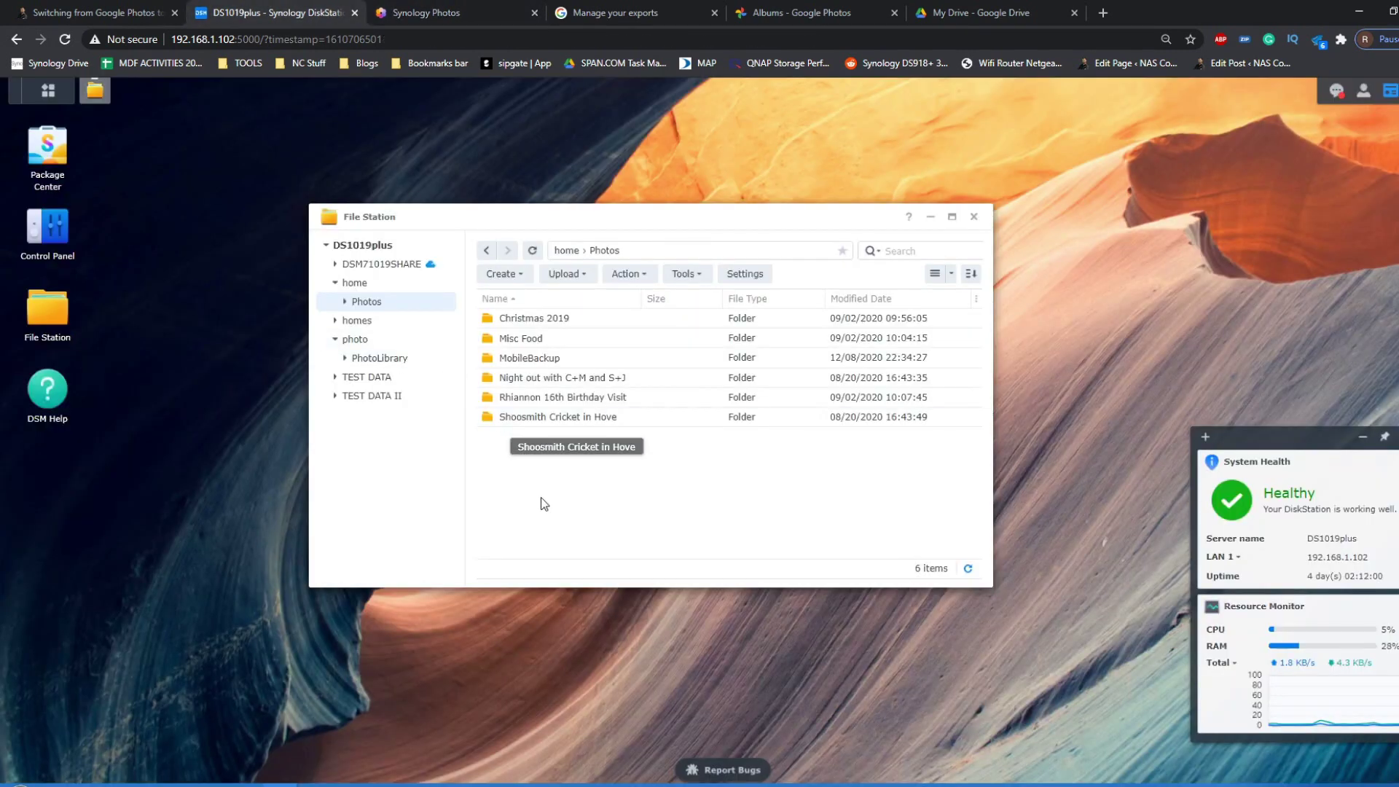
mouse_move(169, 776)
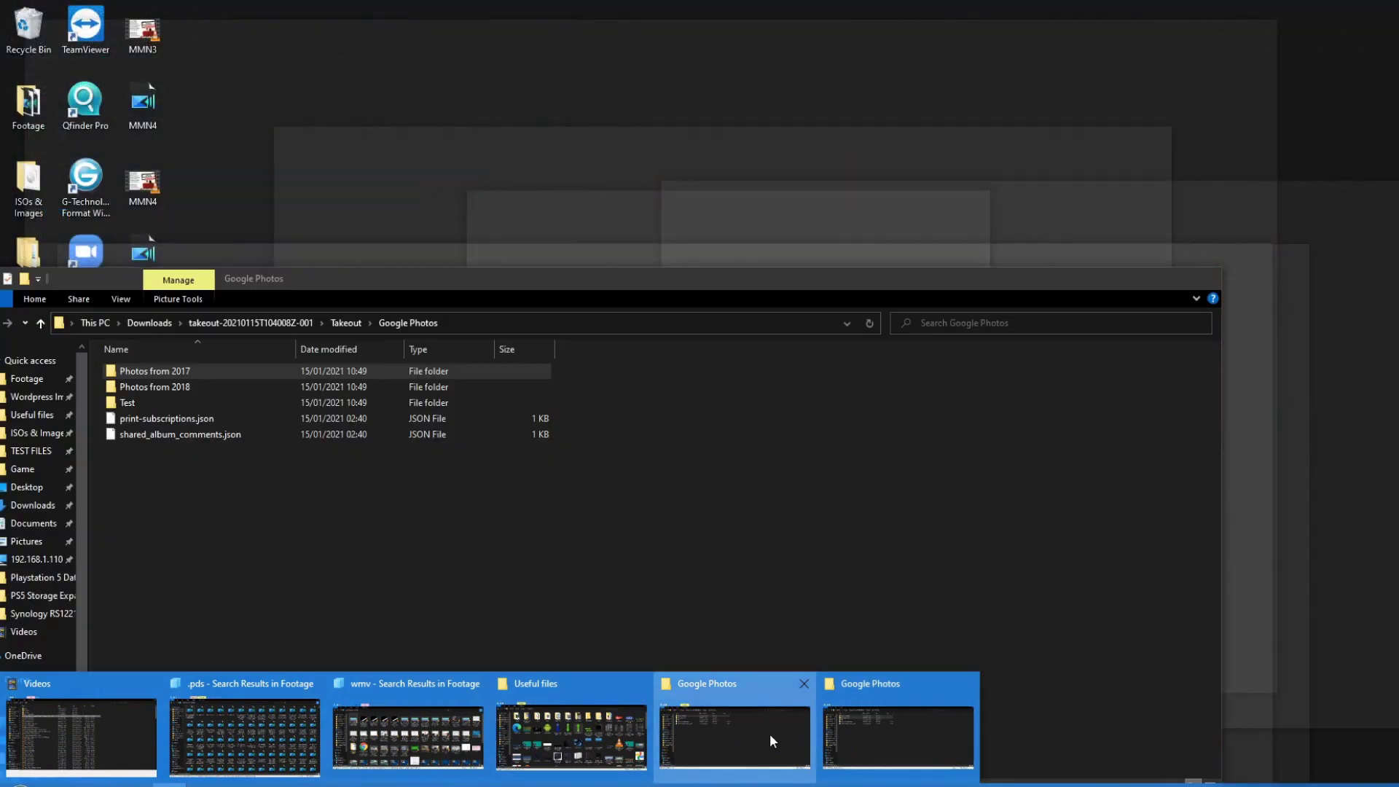
left_click(769, 733)
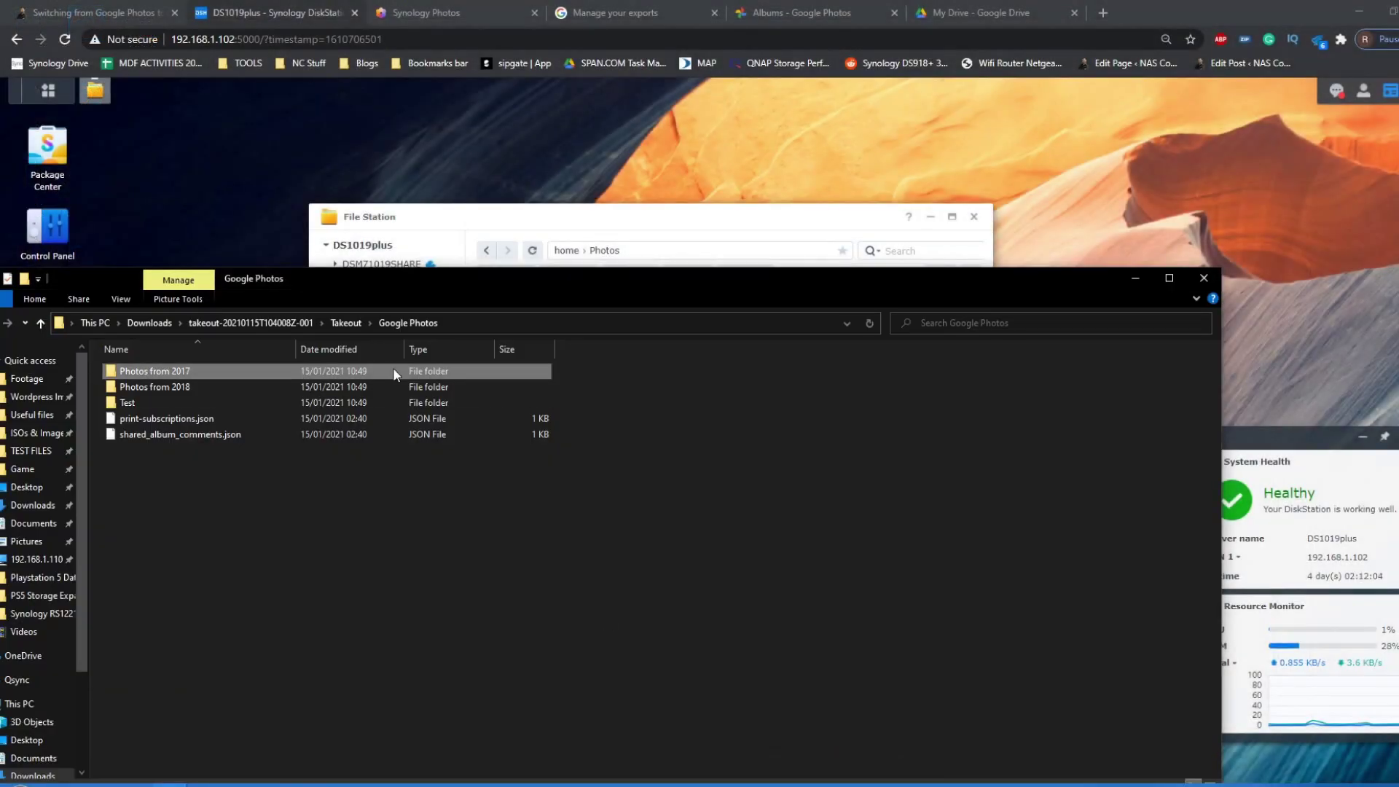
left_click(187, 386, "ctrl")
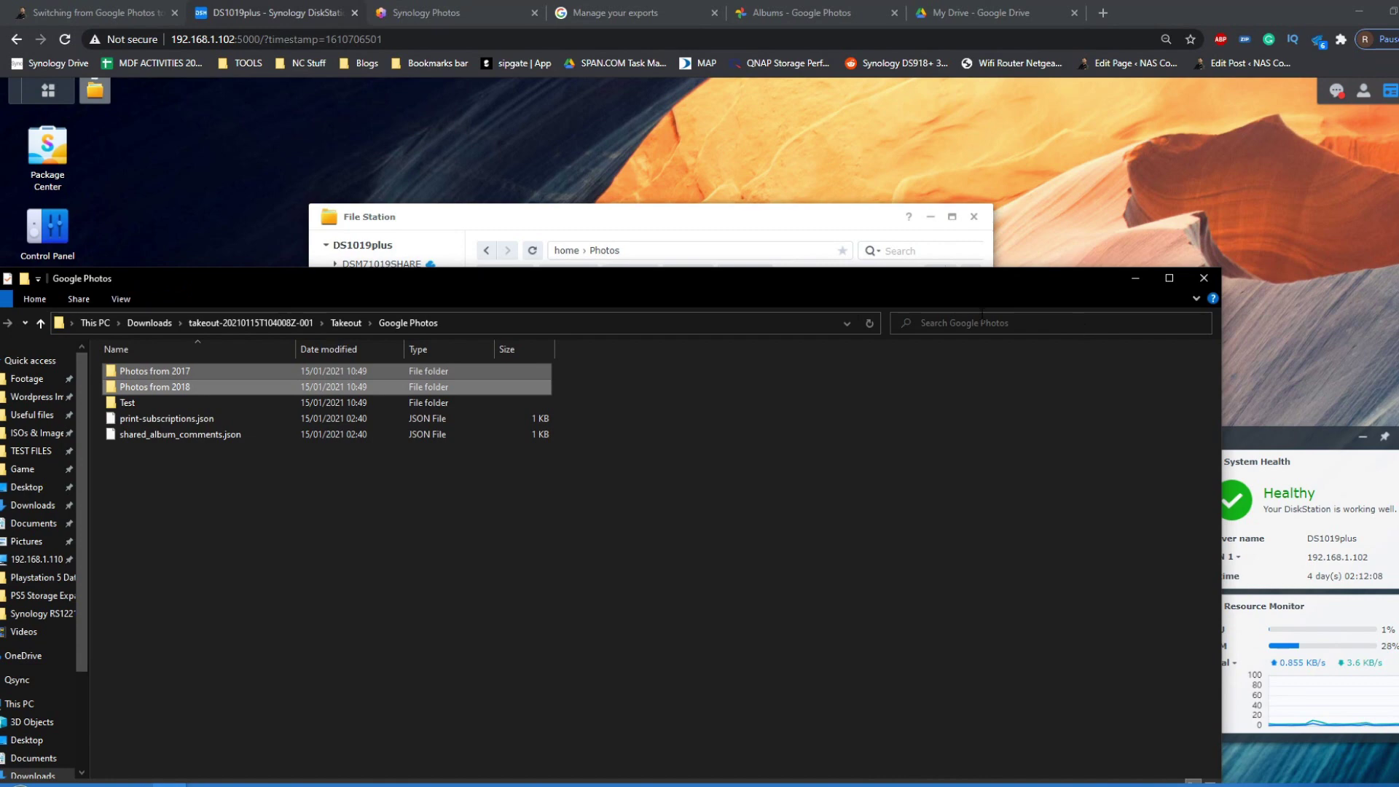
left_click_drag(876, 278, 1396, 196)
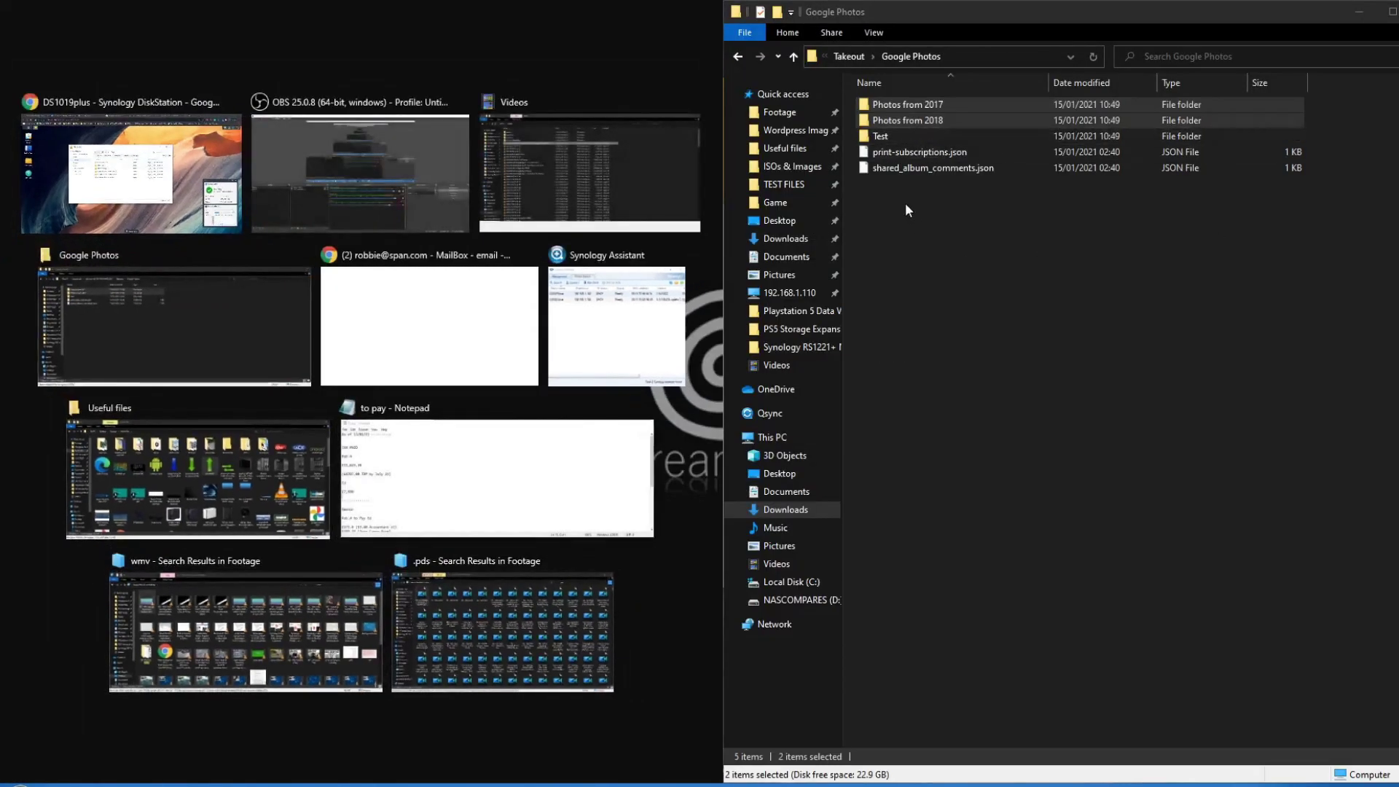
left_click(933, 388)
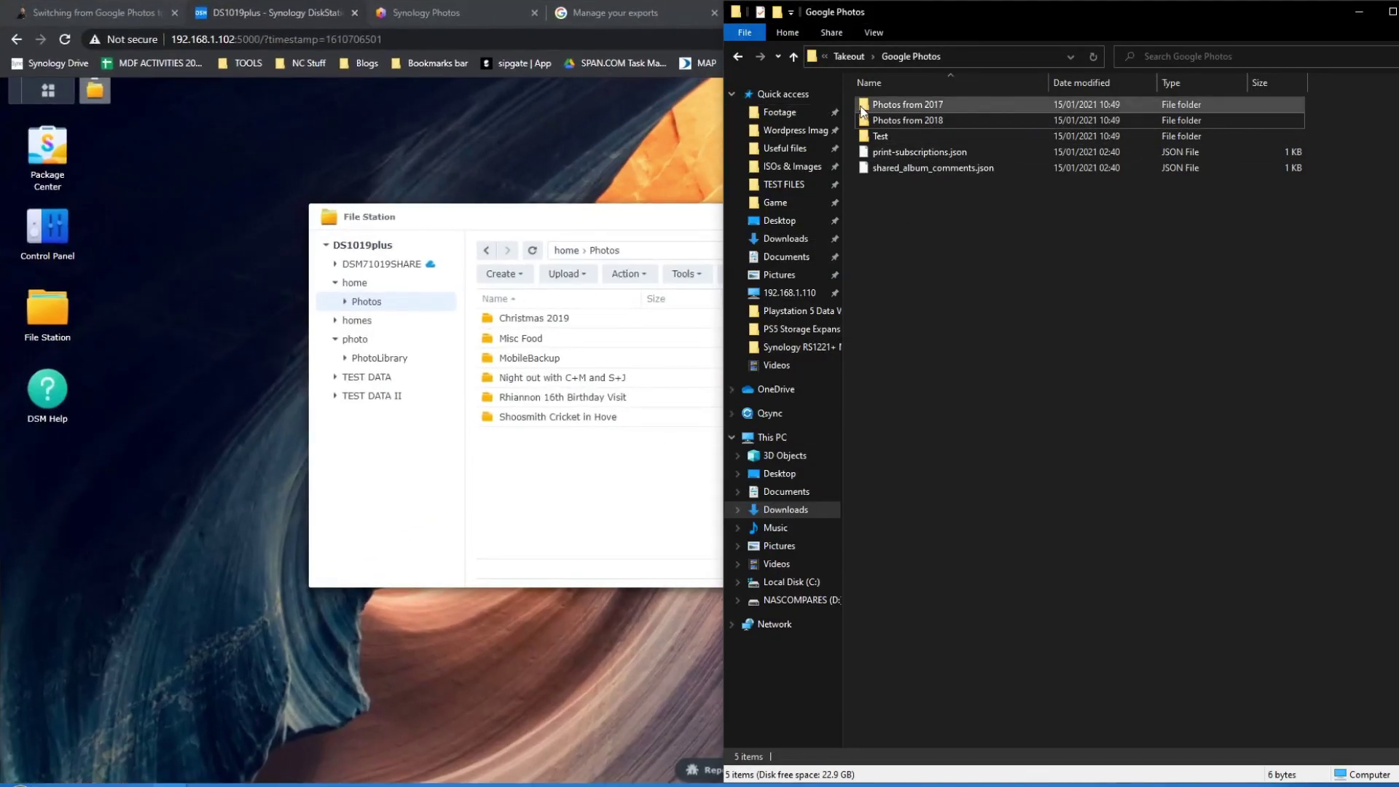
Step: Drag Photos from 2017 and Photos from 2018 into home > Photos and check upload progress
left_click(863, 109)
left_click(890, 118, "ctrl")
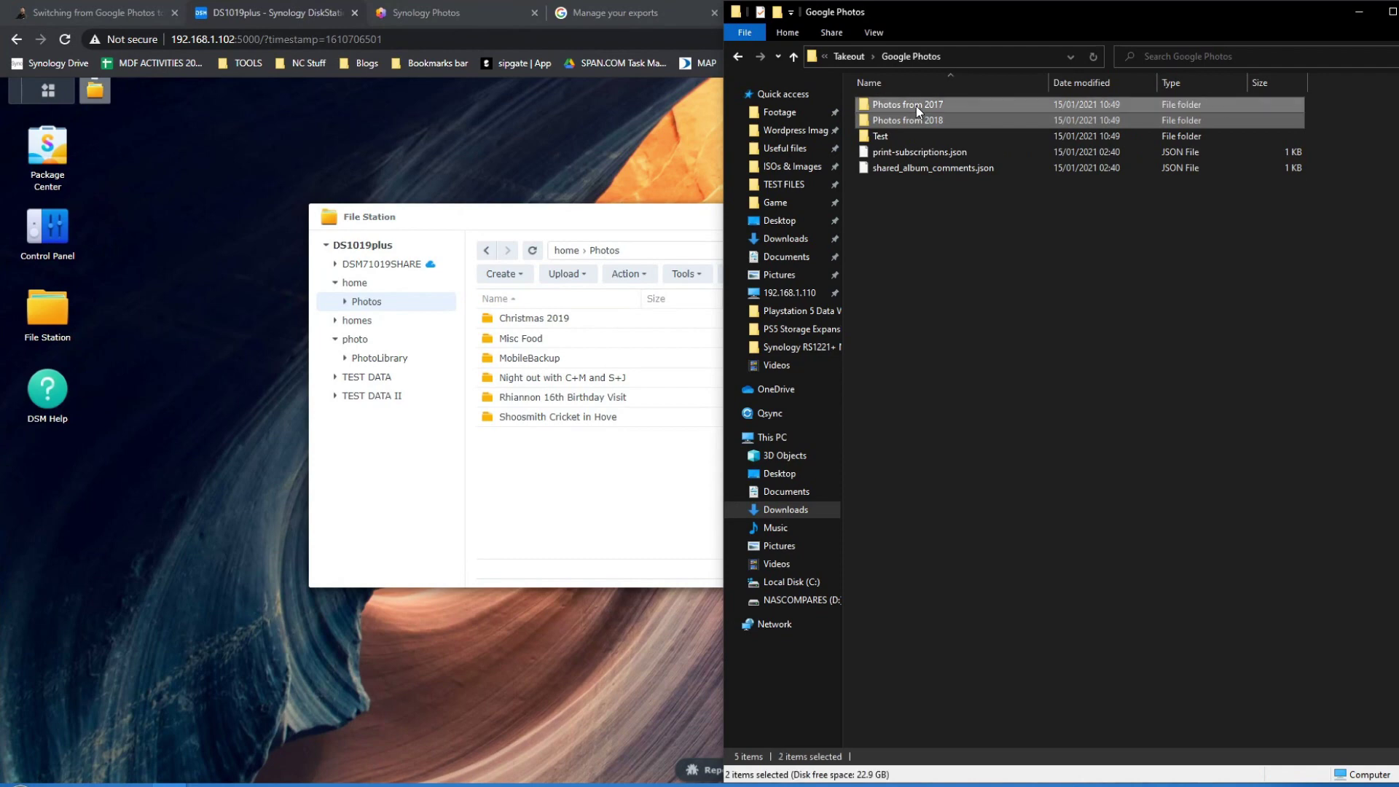
left_click_drag(916, 106, 580, 475)
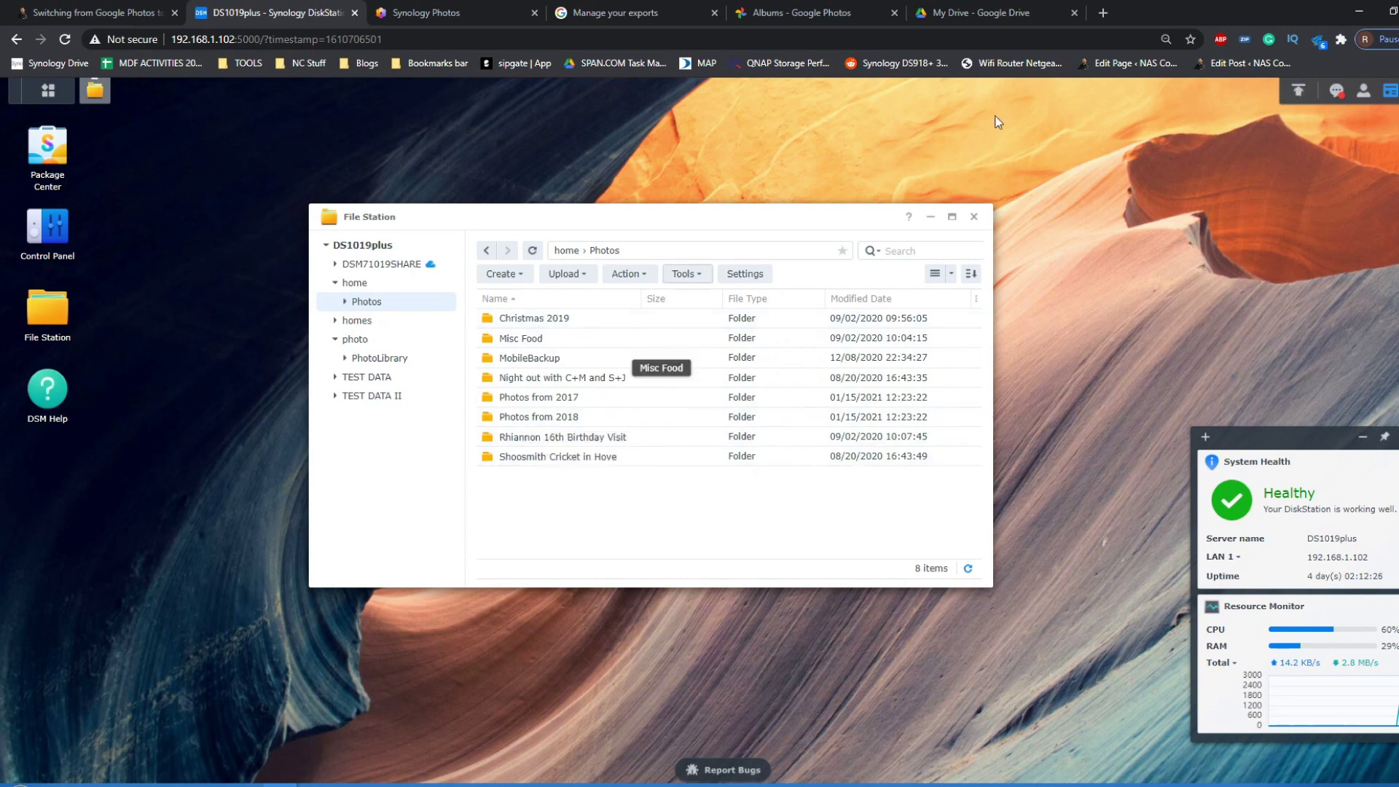
left_click(1298, 95)
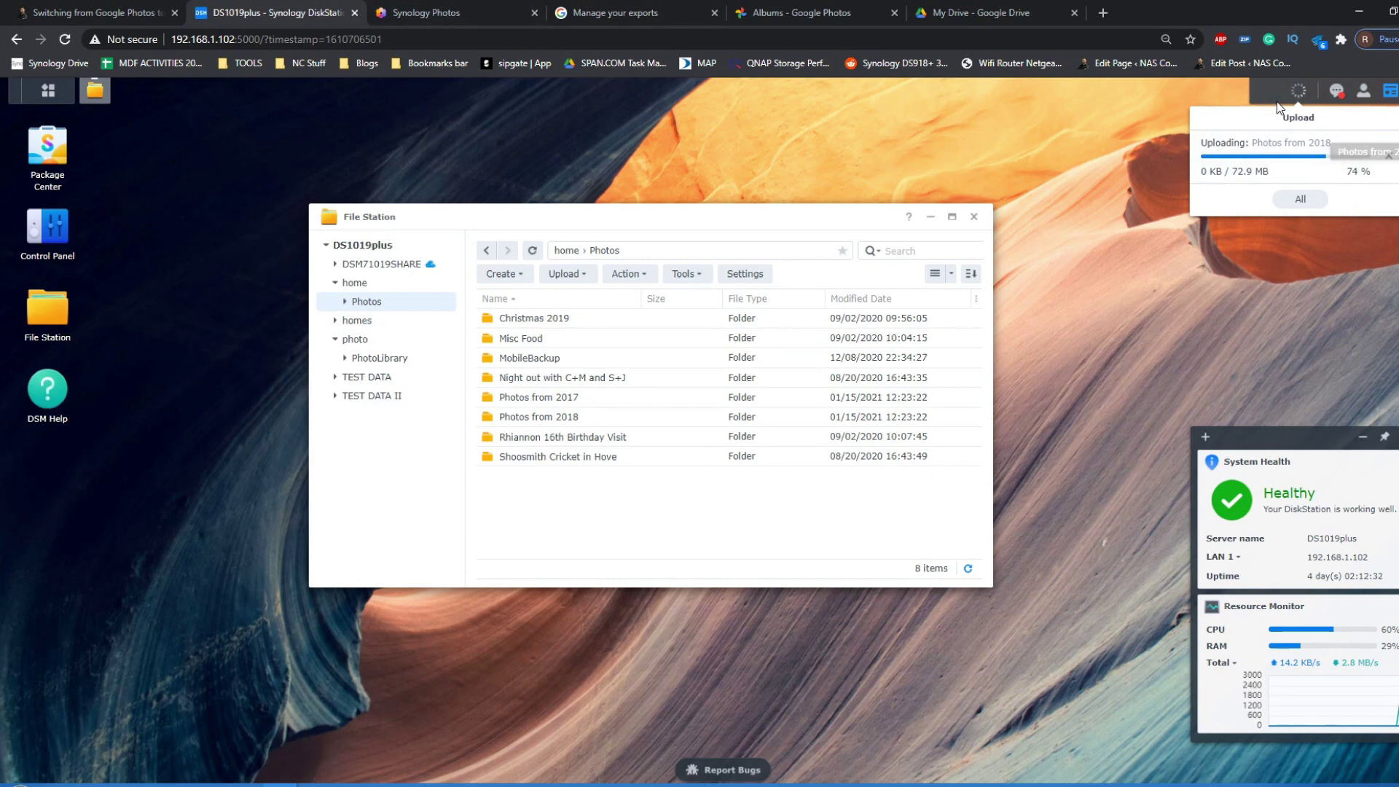
left_click(510, 9)
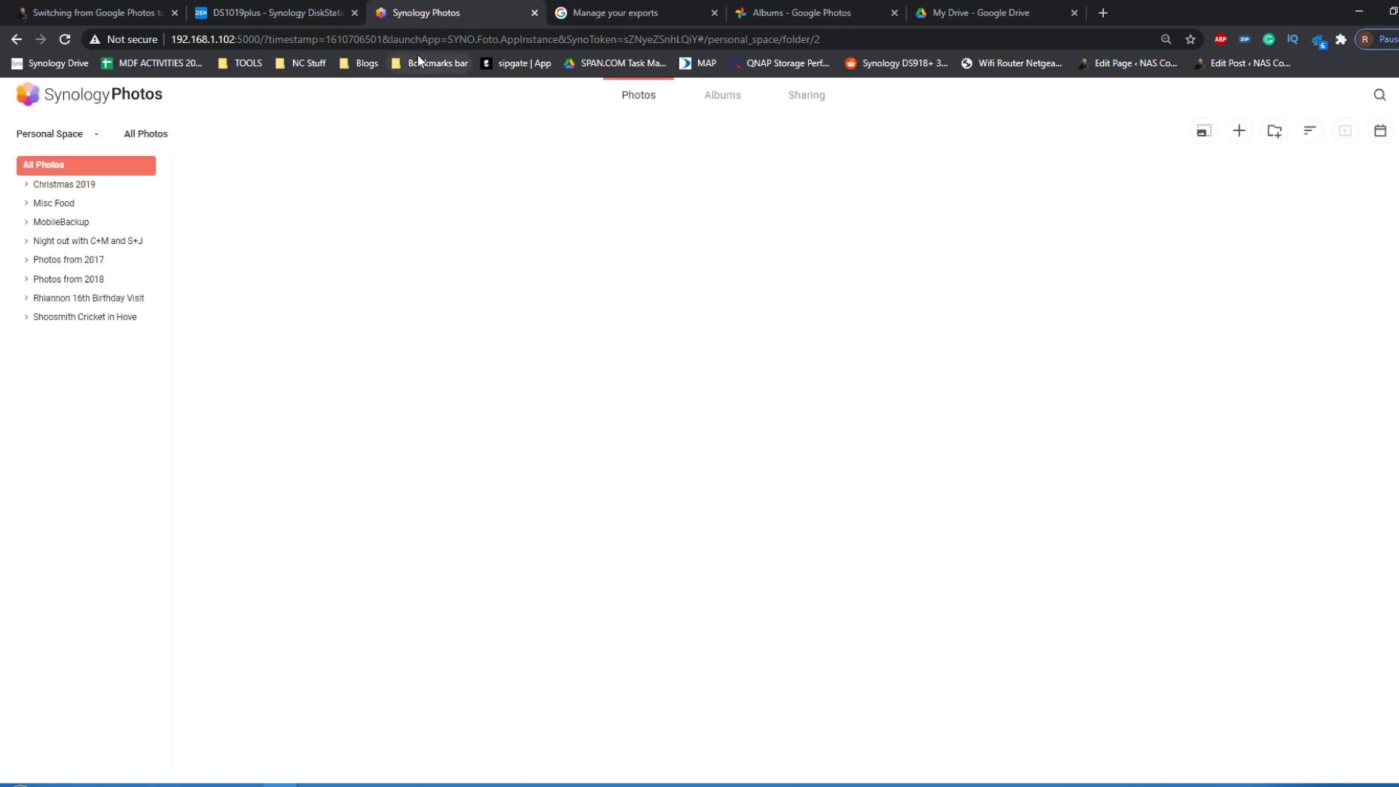
Step: Browse Photos from 2017, Photos from 2018 and Albums in Synology Photos, staying in Personal Space
left_click(78, 261)
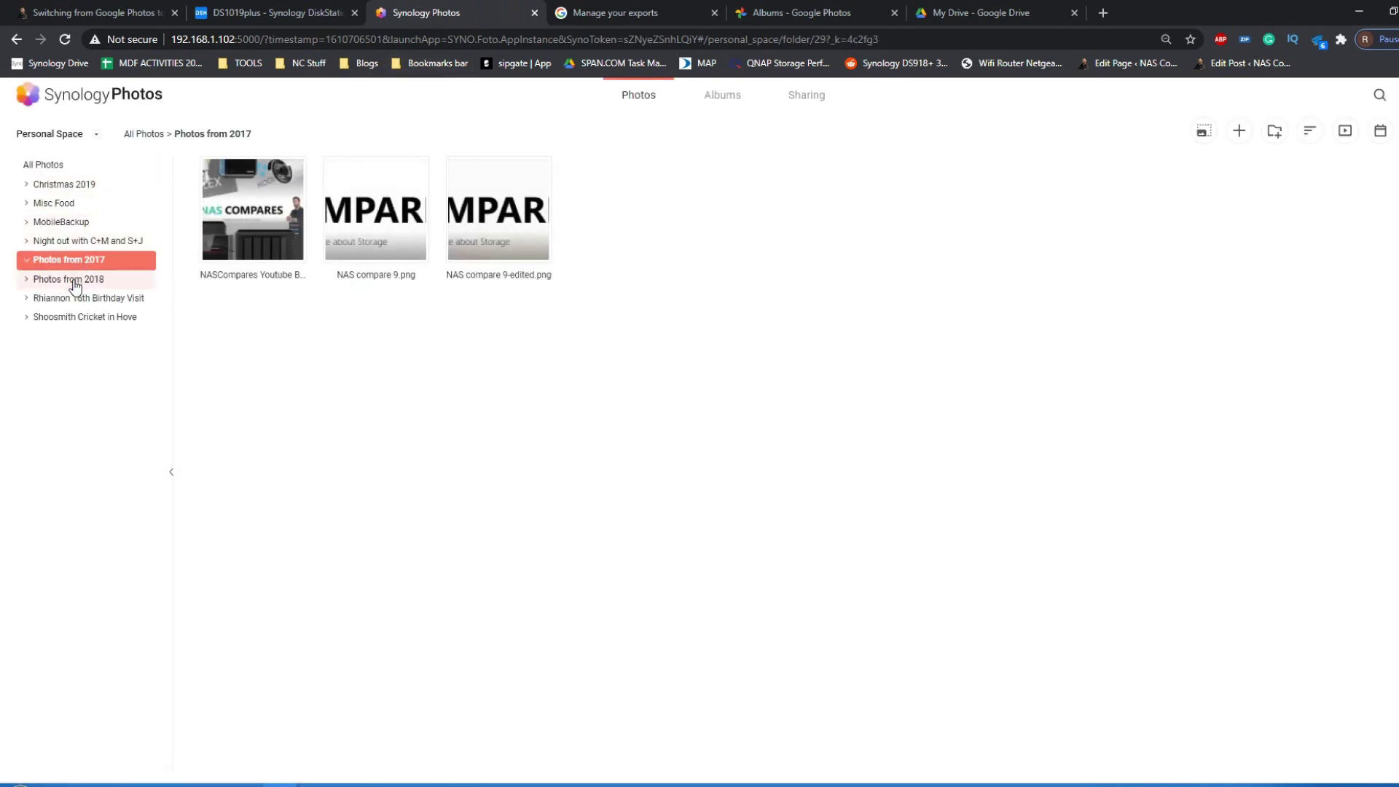
left_click(75, 284)
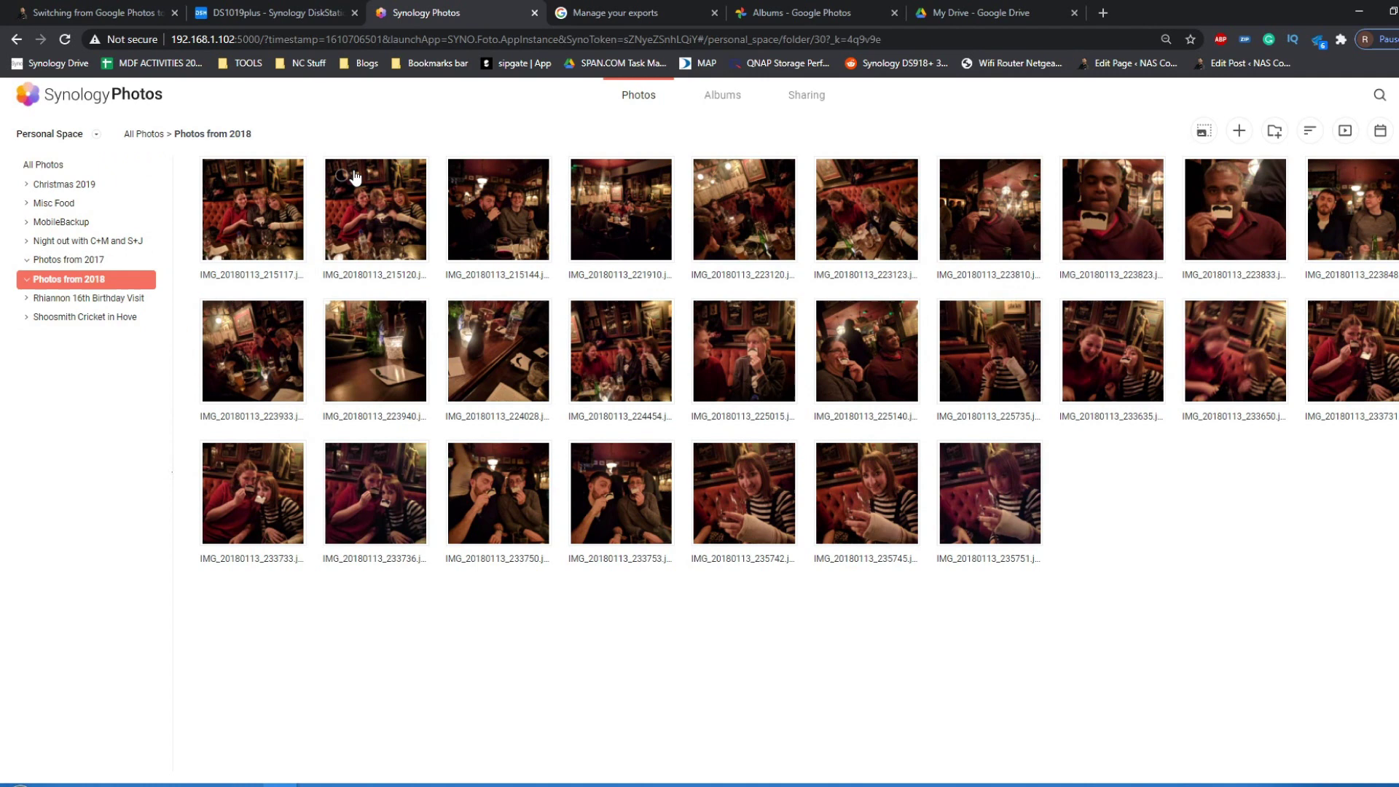
left_click(738, 94)
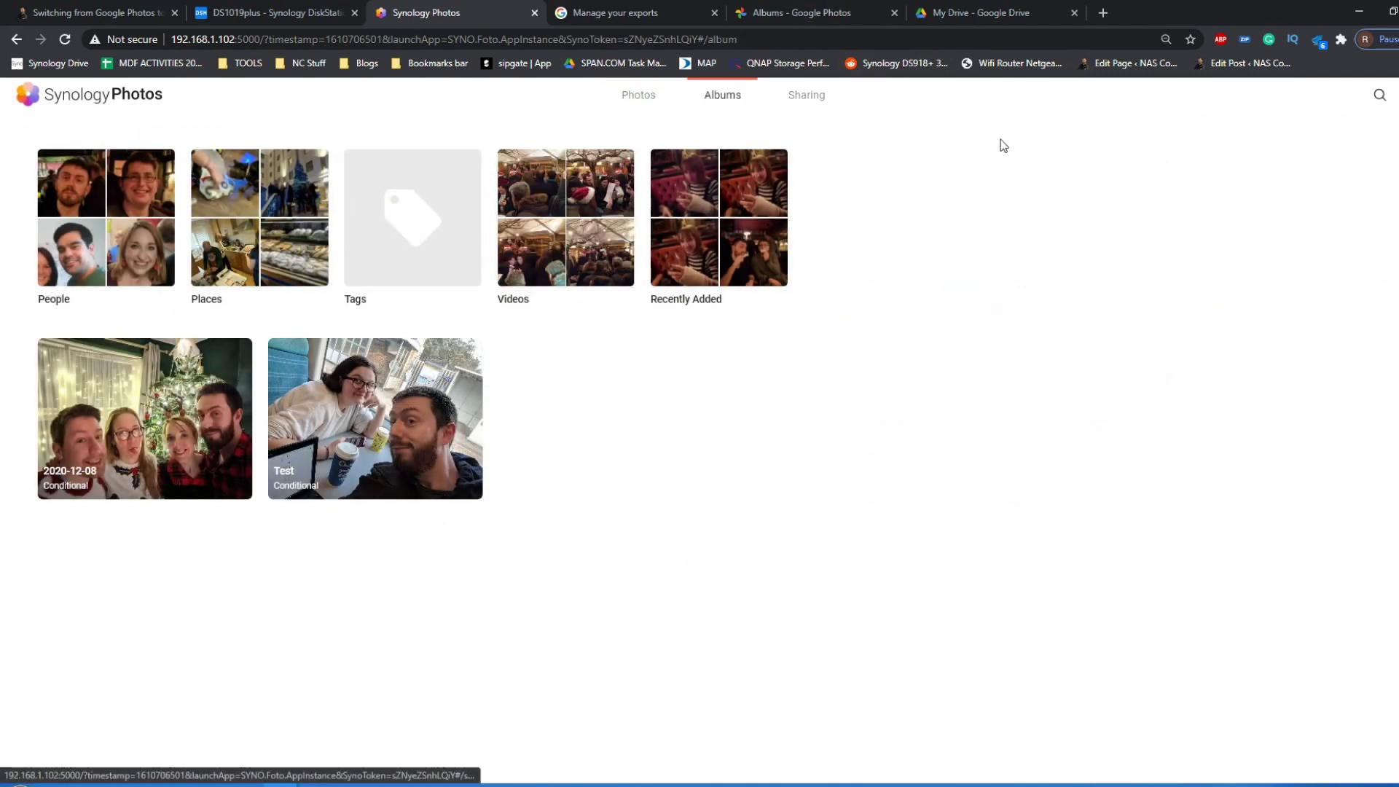
left_click(659, 104)
left_click(50, 136)
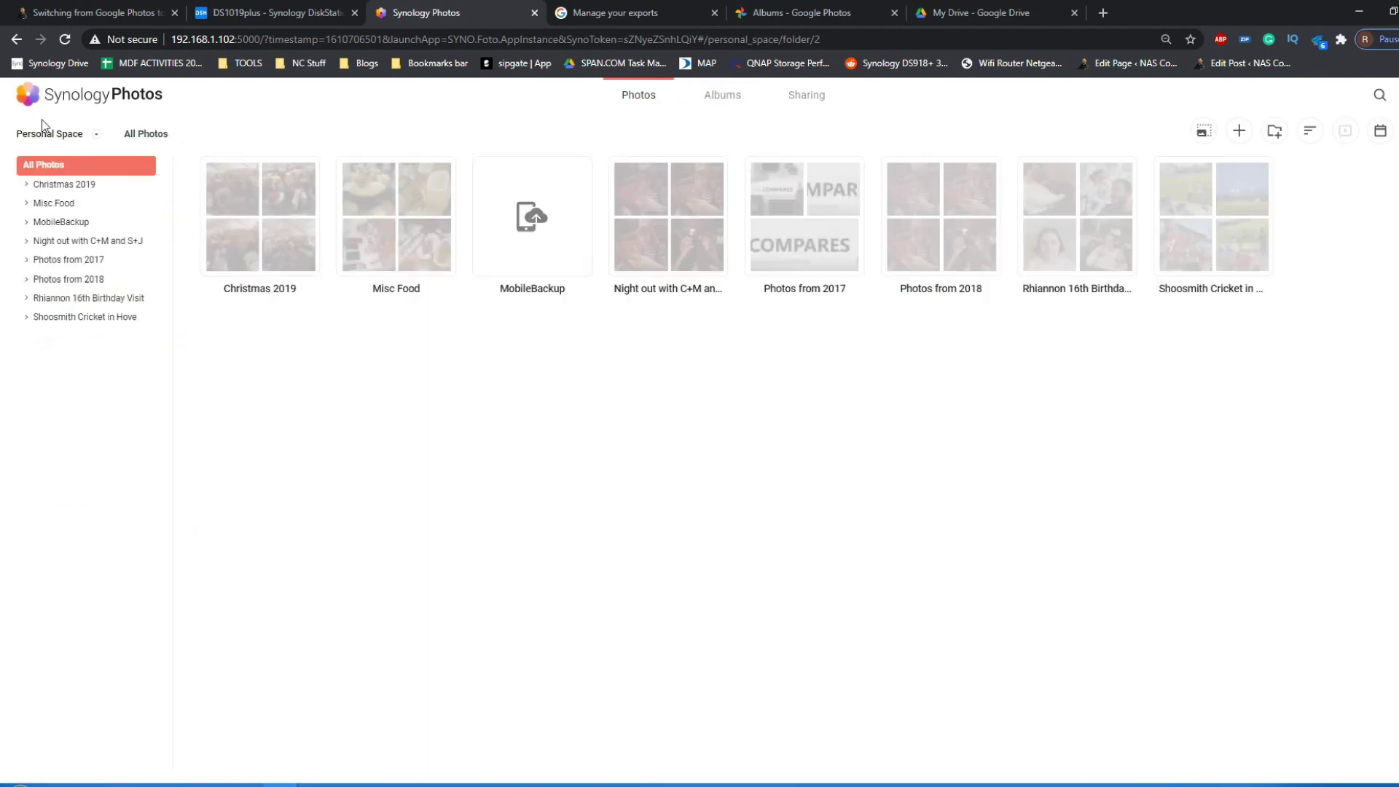
left_click(50, 137)
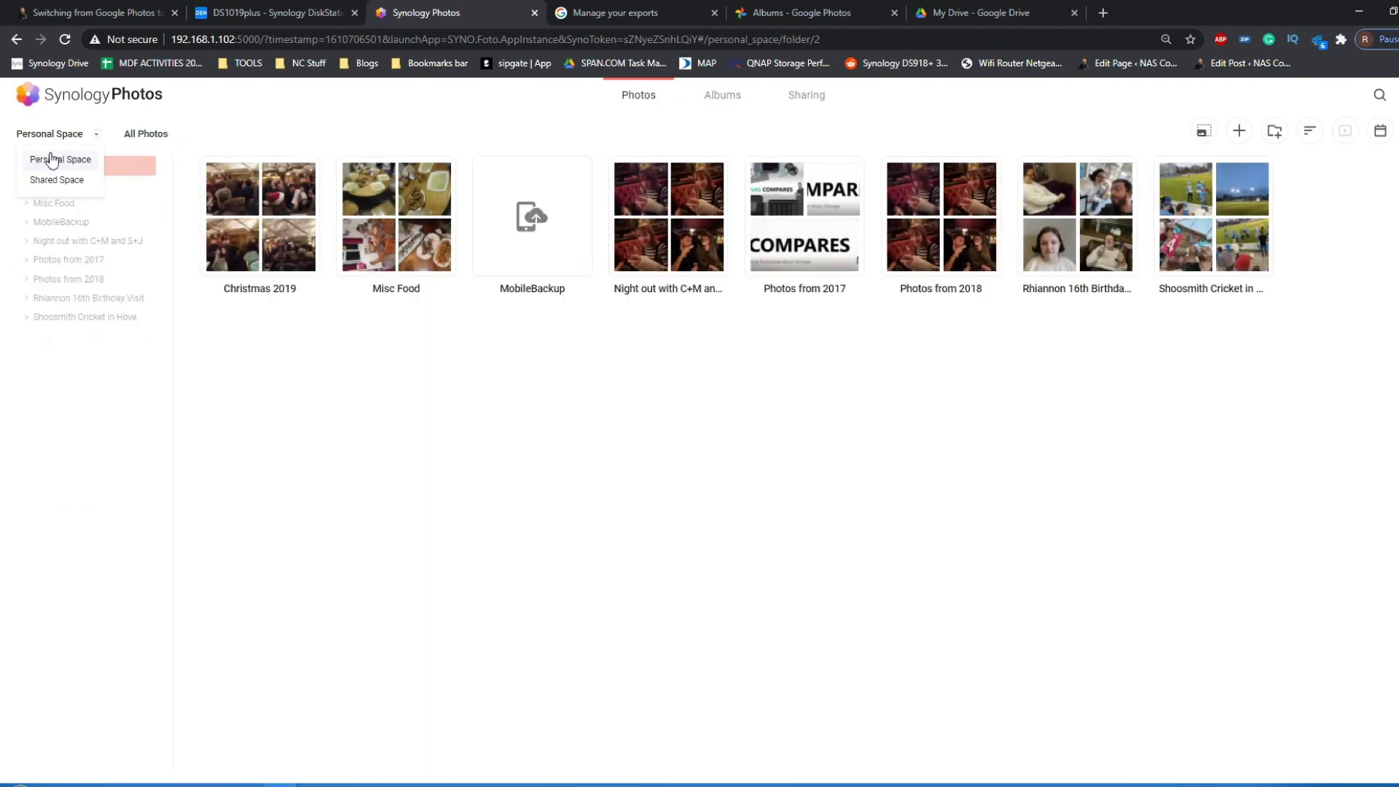
left_click(459, 480)
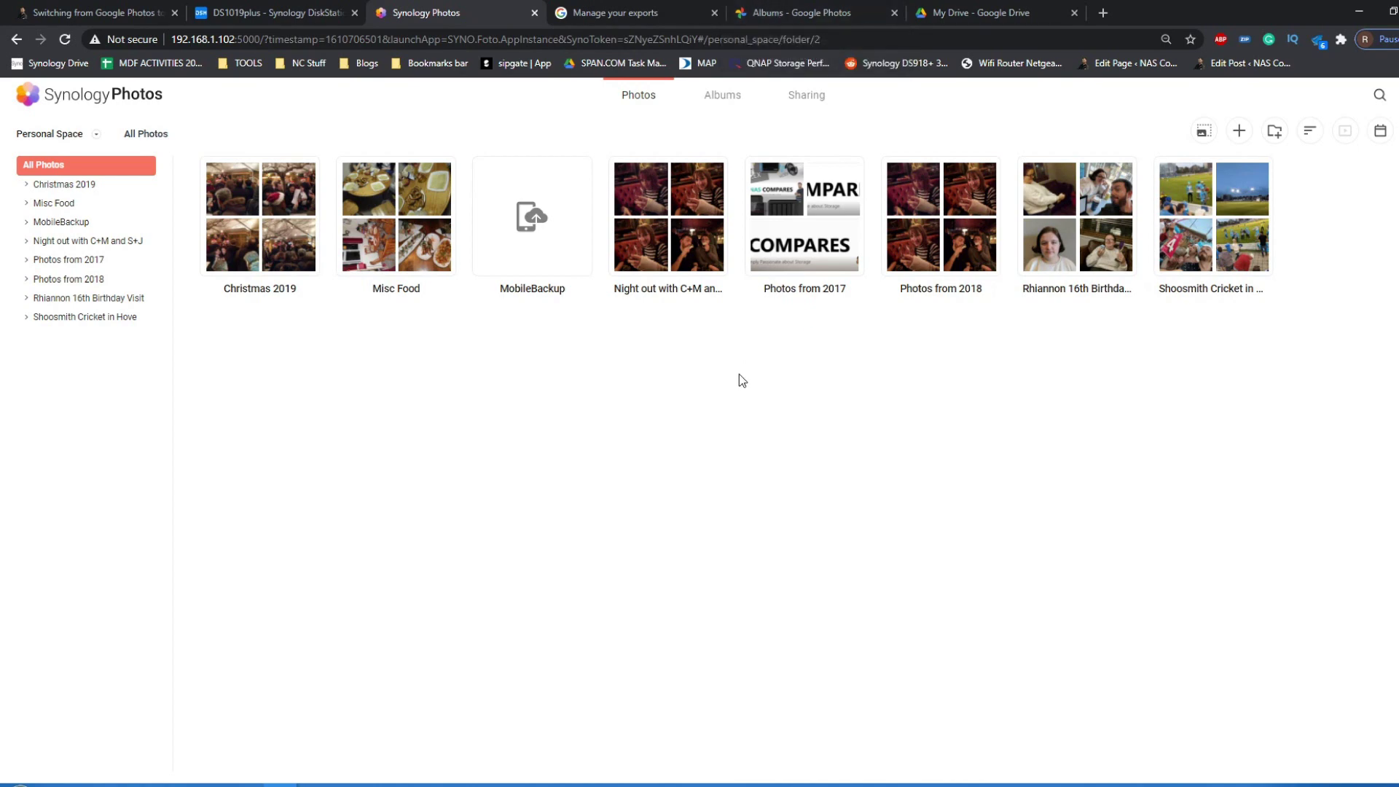
left_click(359, 6)
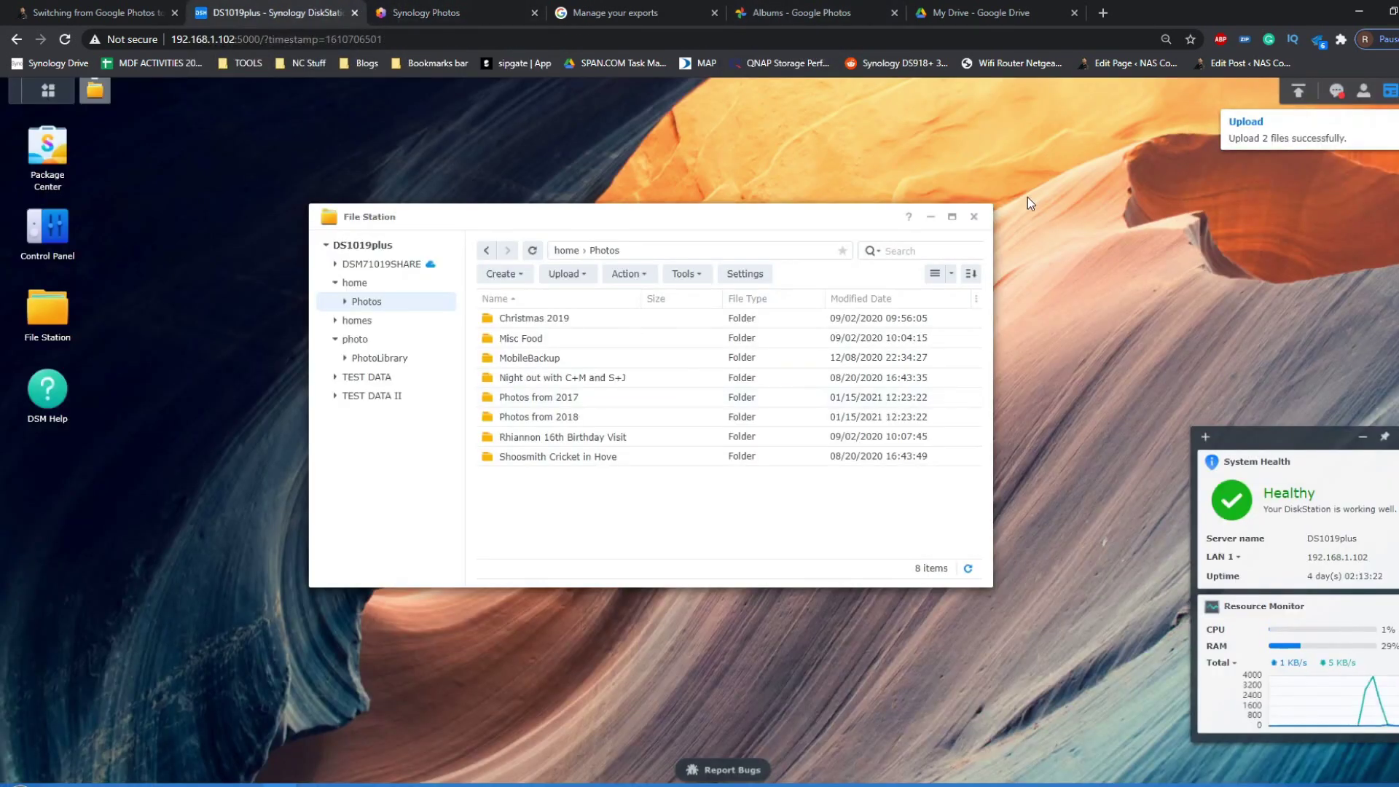
Step: Close File Station, scroll through the My Drive folders, then return to the DiskStation desktop
left_click(975, 218)
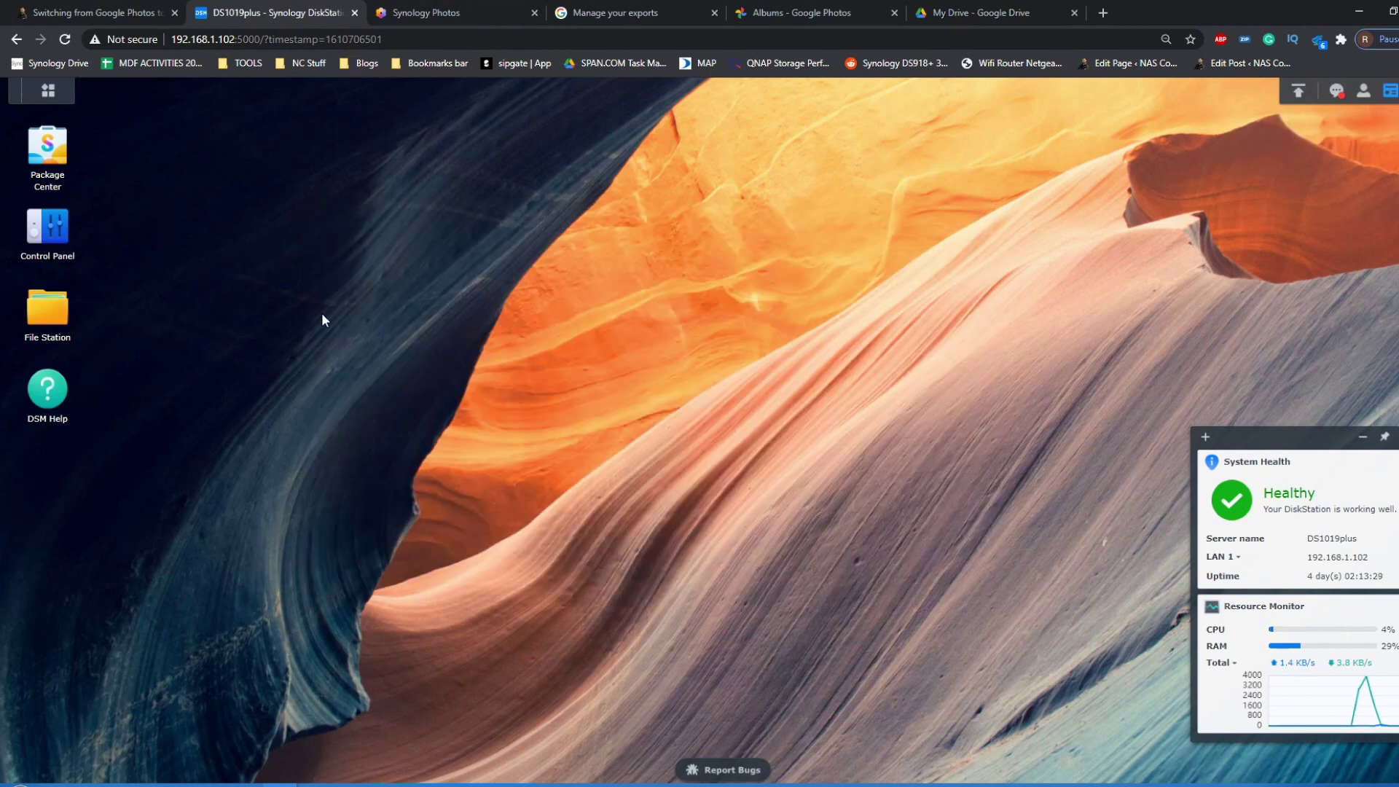
left_click(976, 13)
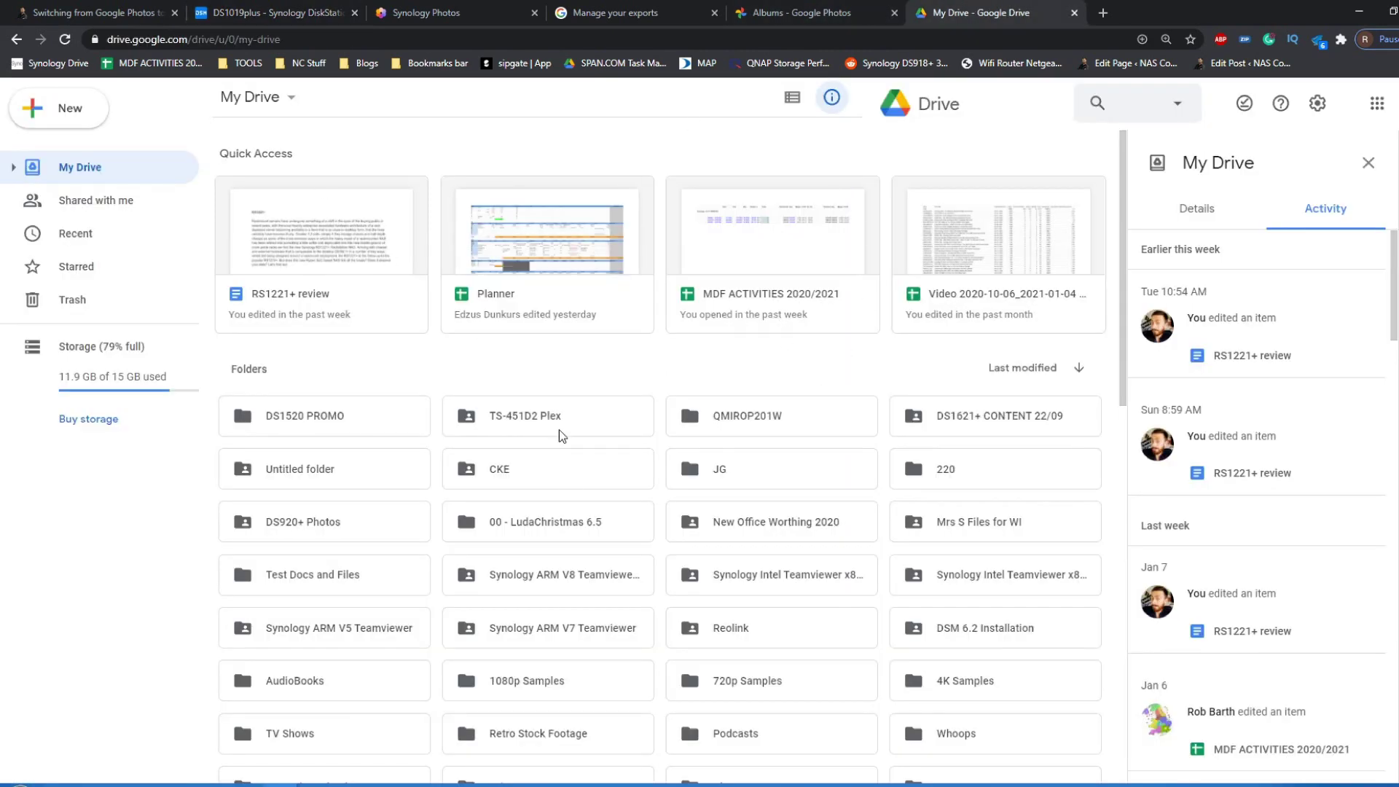
scroll(562, 437, "down", 2)
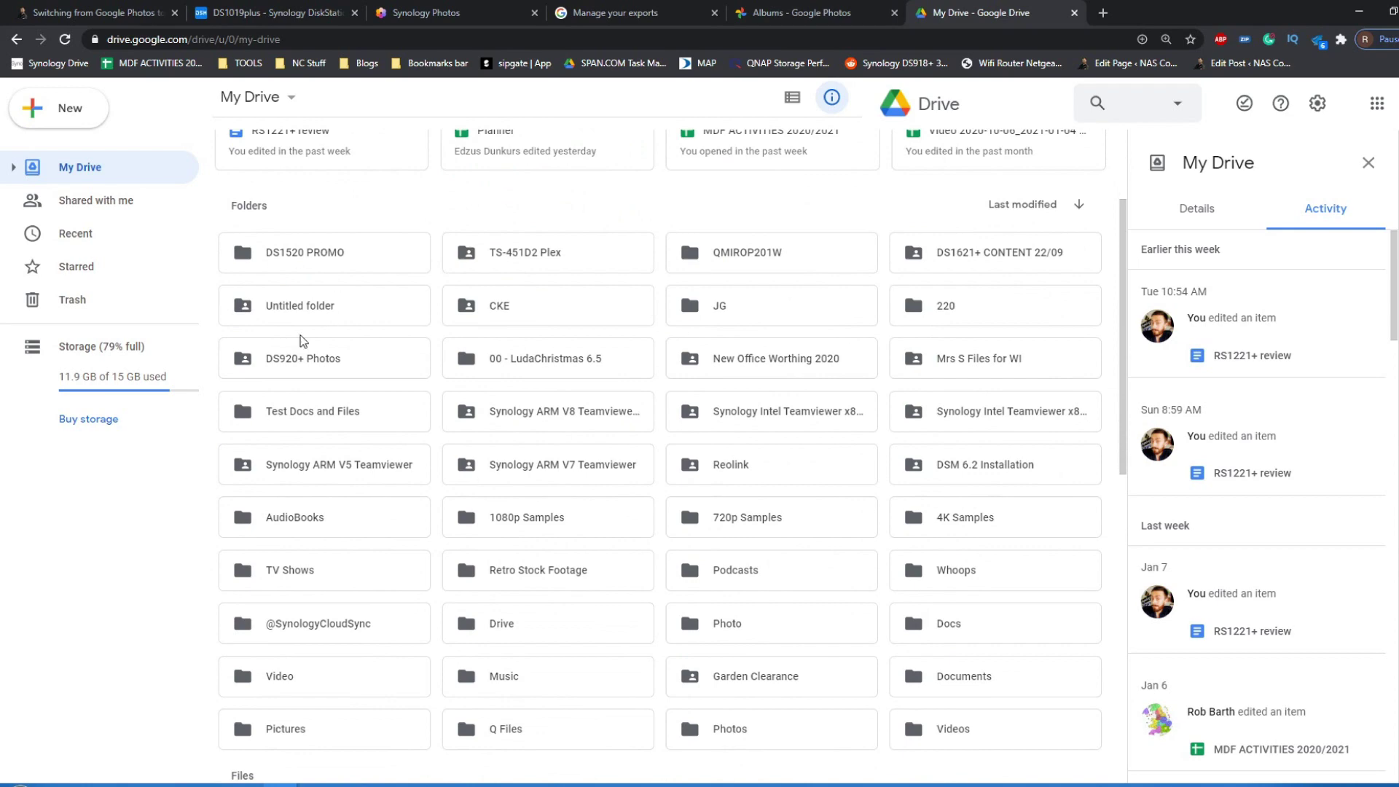
scroll(365, 464, "down", 3)
scroll(364, 464, "up", 5)
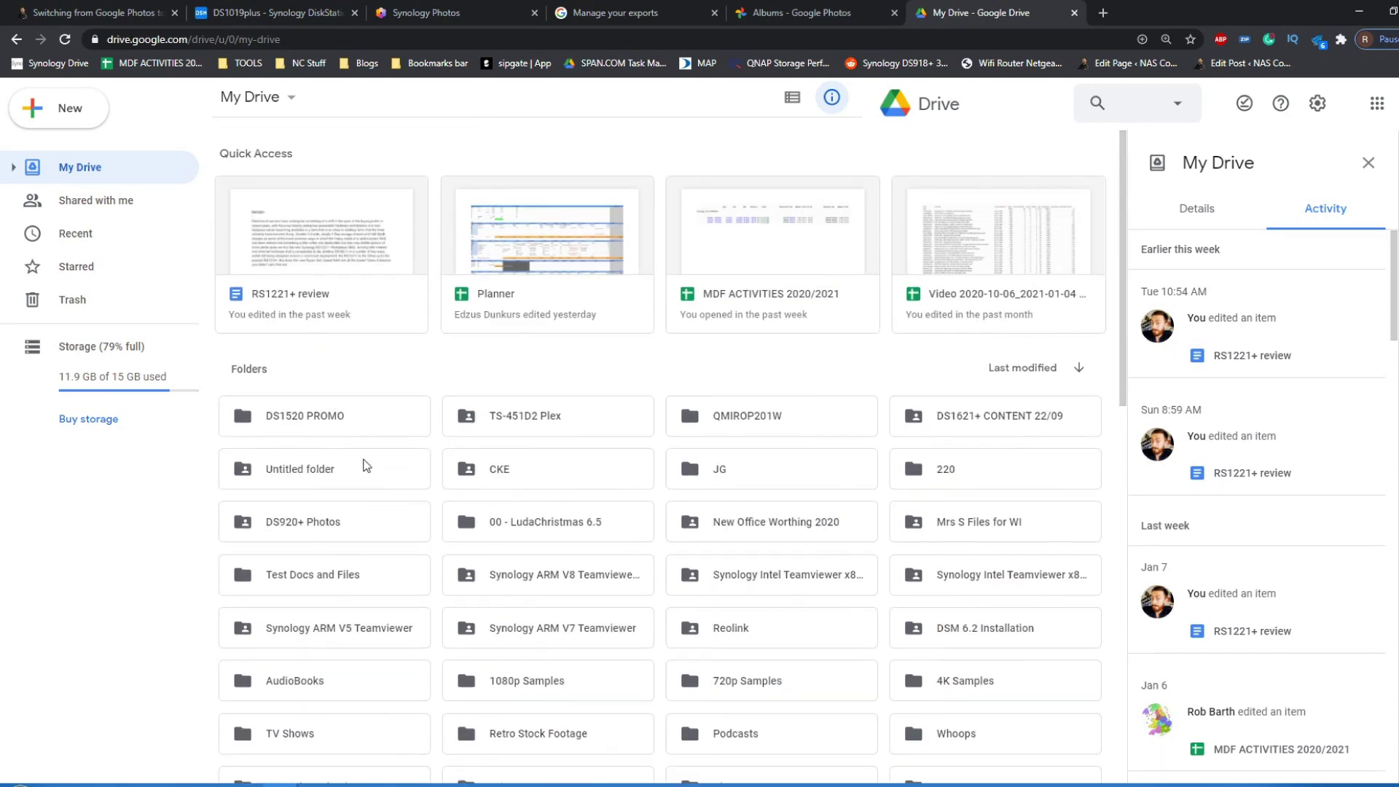
scroll(367, 464, "down", 4)
scroll(367, 464, "up", 5)
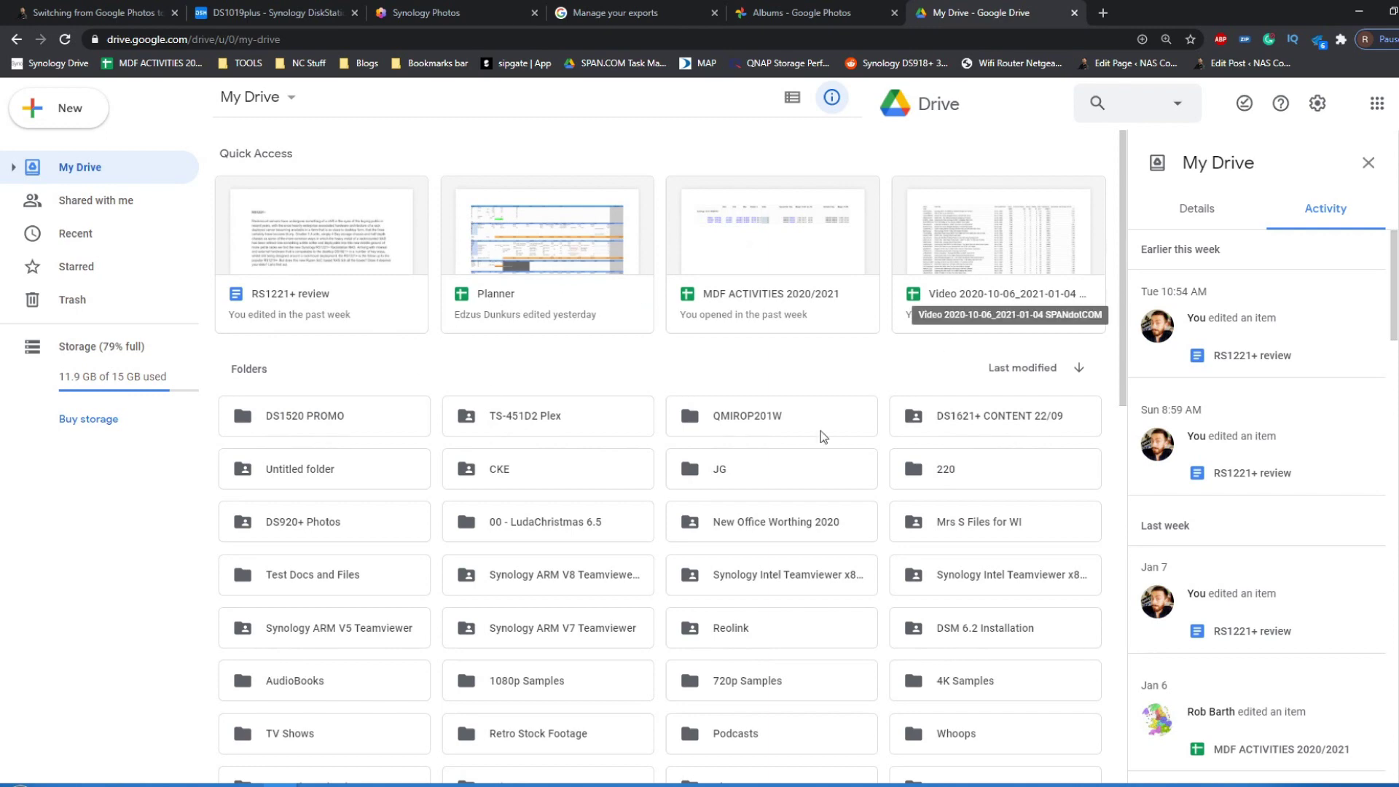
scroll(636, 433, "down", 3)
scroll(634, 430, "up", 3)
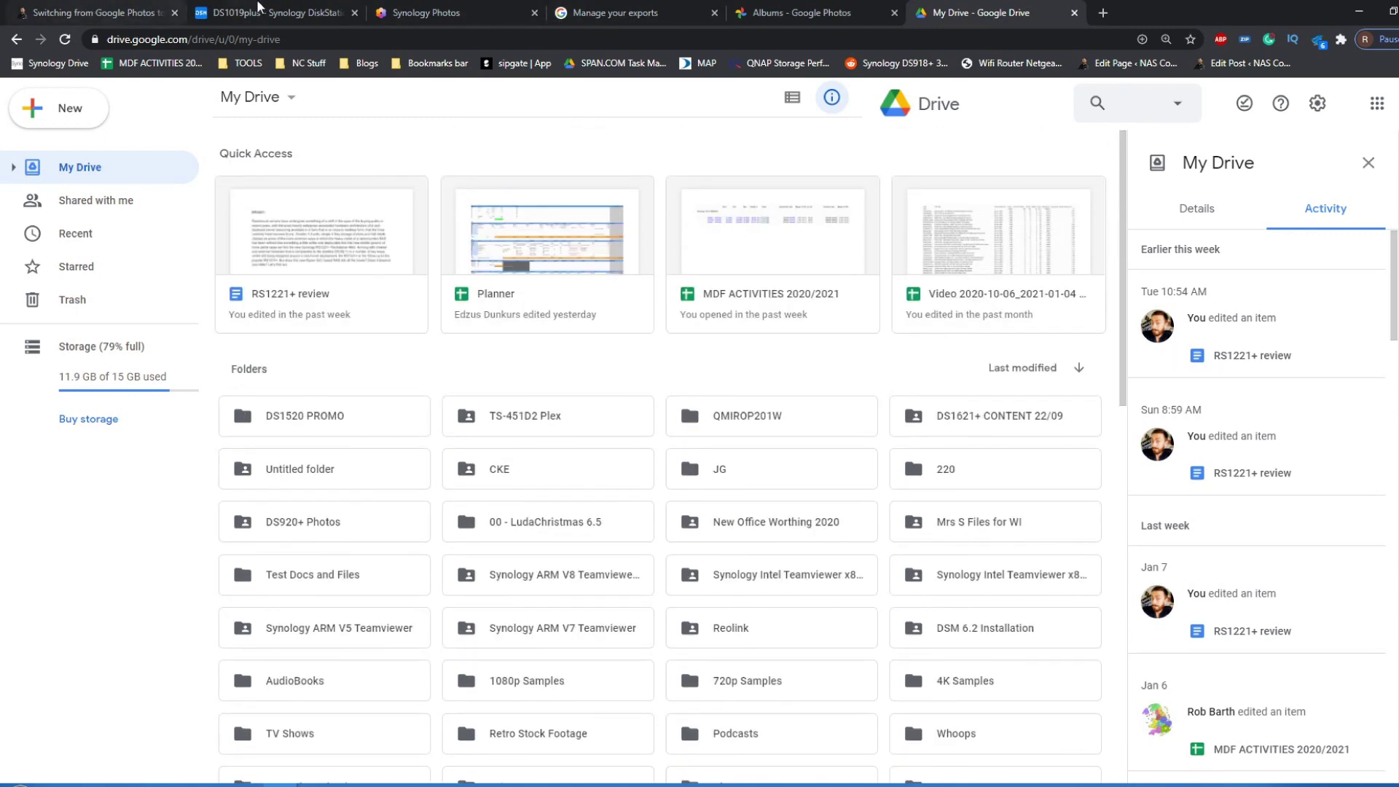
left_click(262, 9)
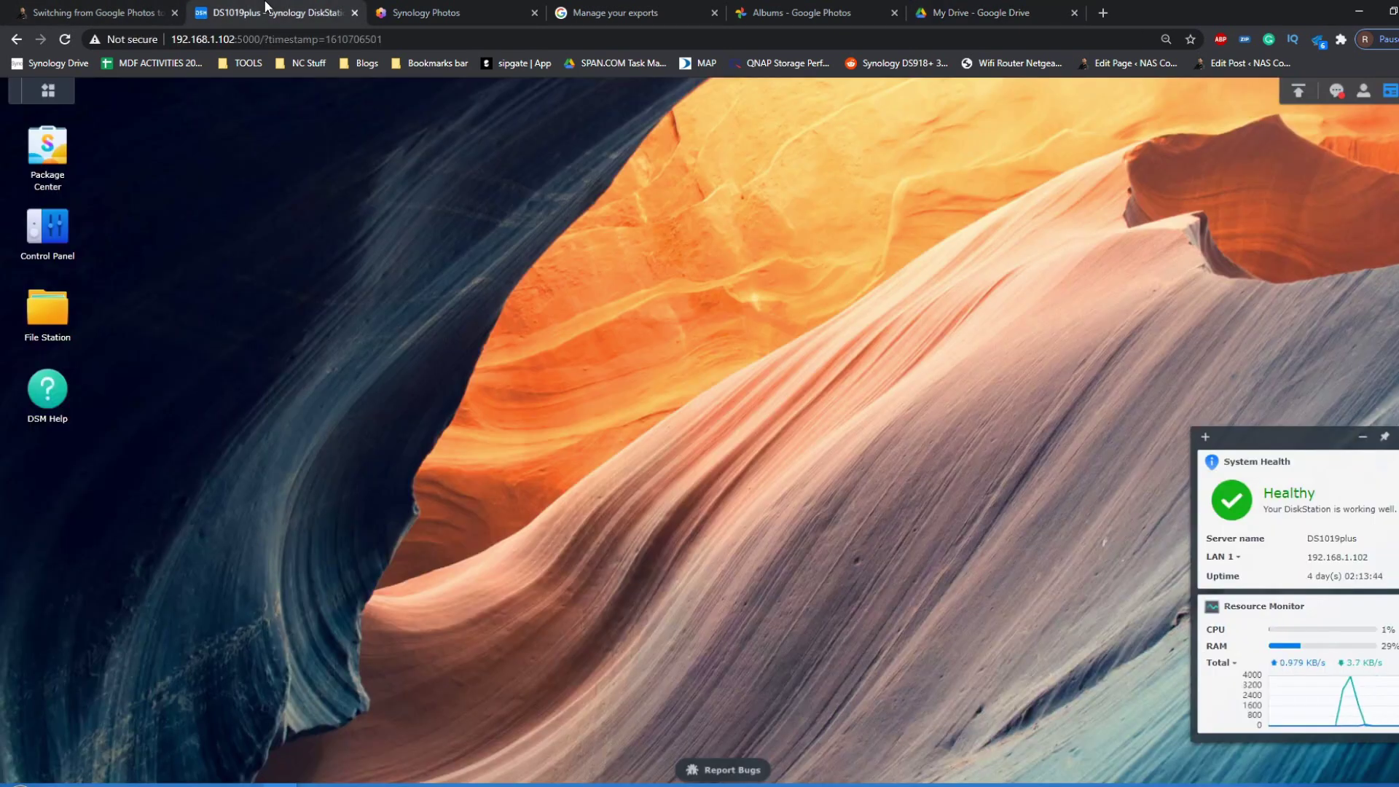
Step: Launch Cloud Sync from the DSM Main Menu and scroll through the cloud provider list
left_click(49, 89)
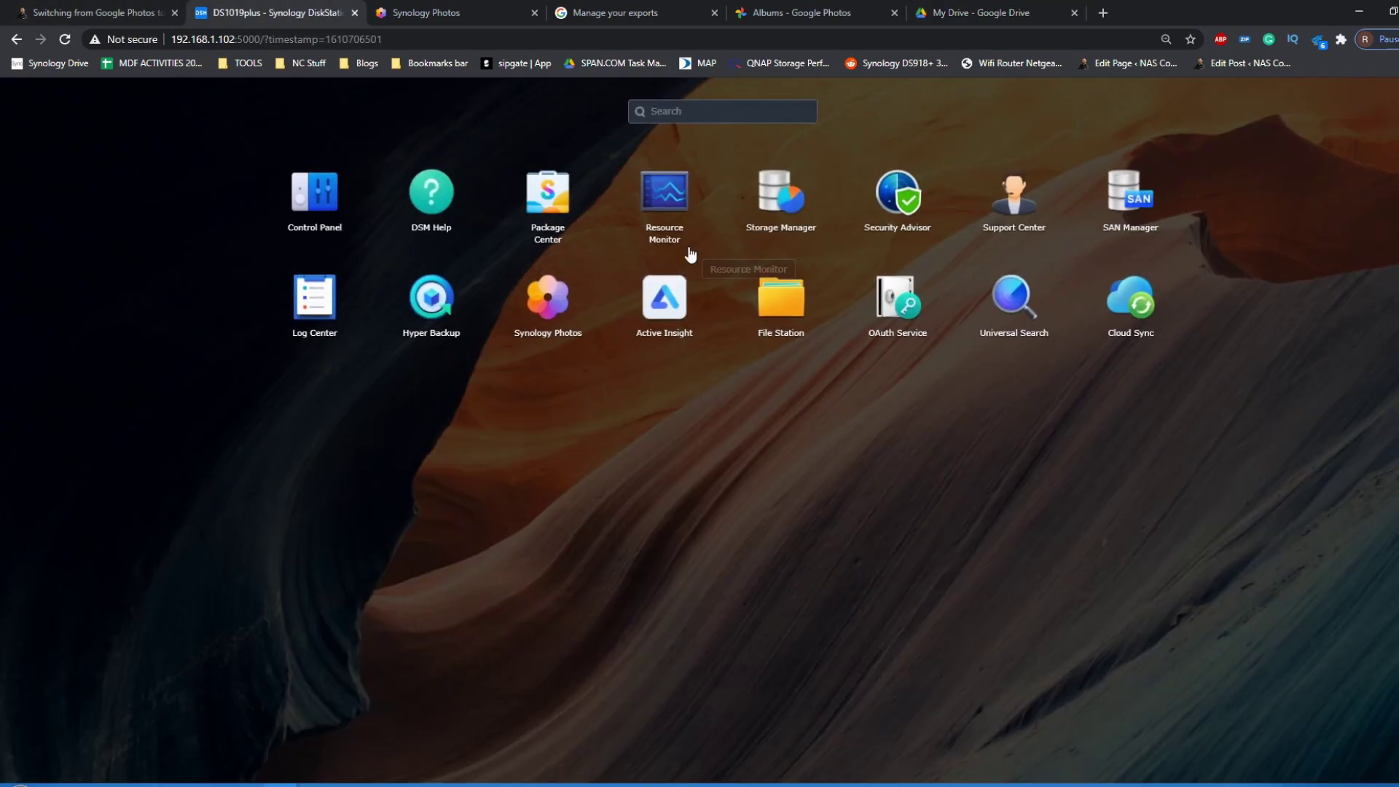
left_click(1129, 319)
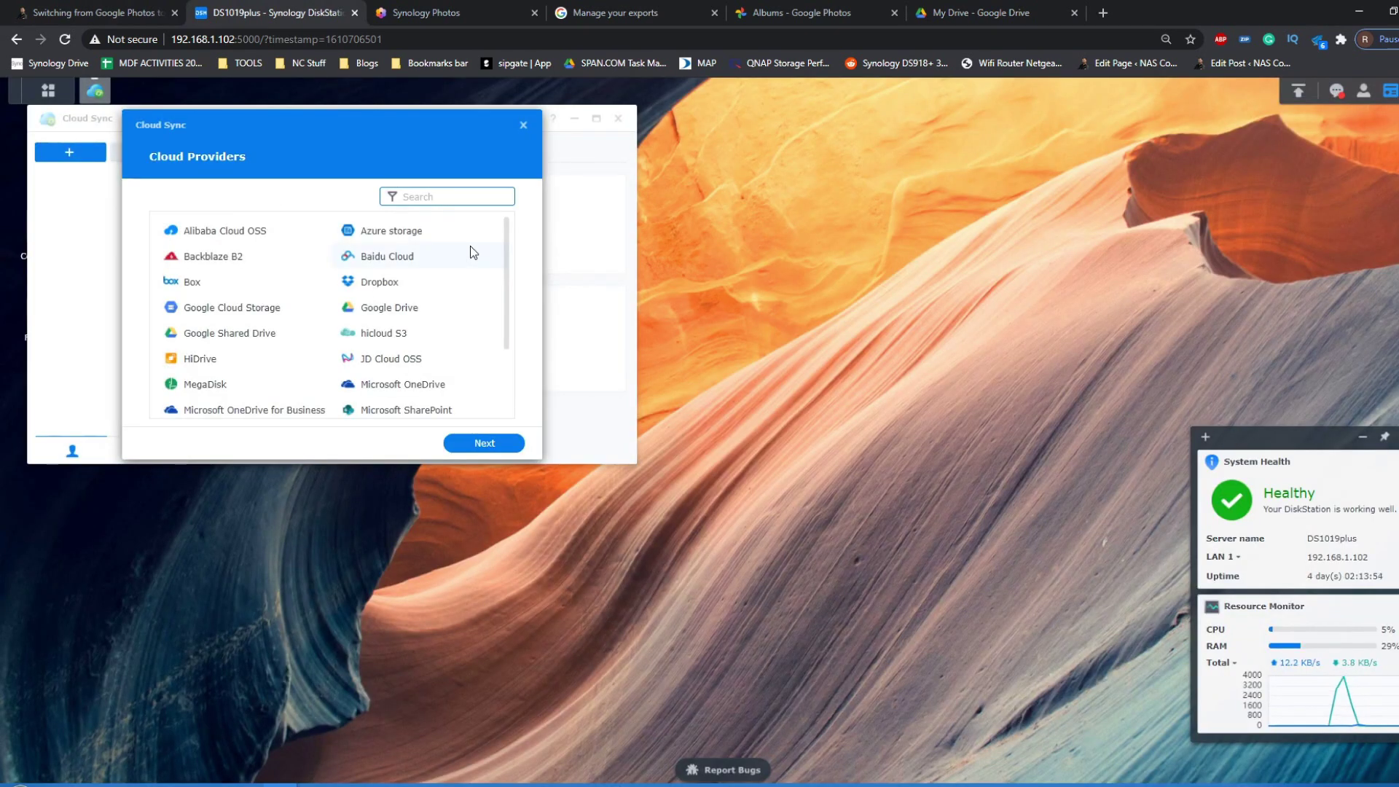
scroll(366, 255, "down", 2)
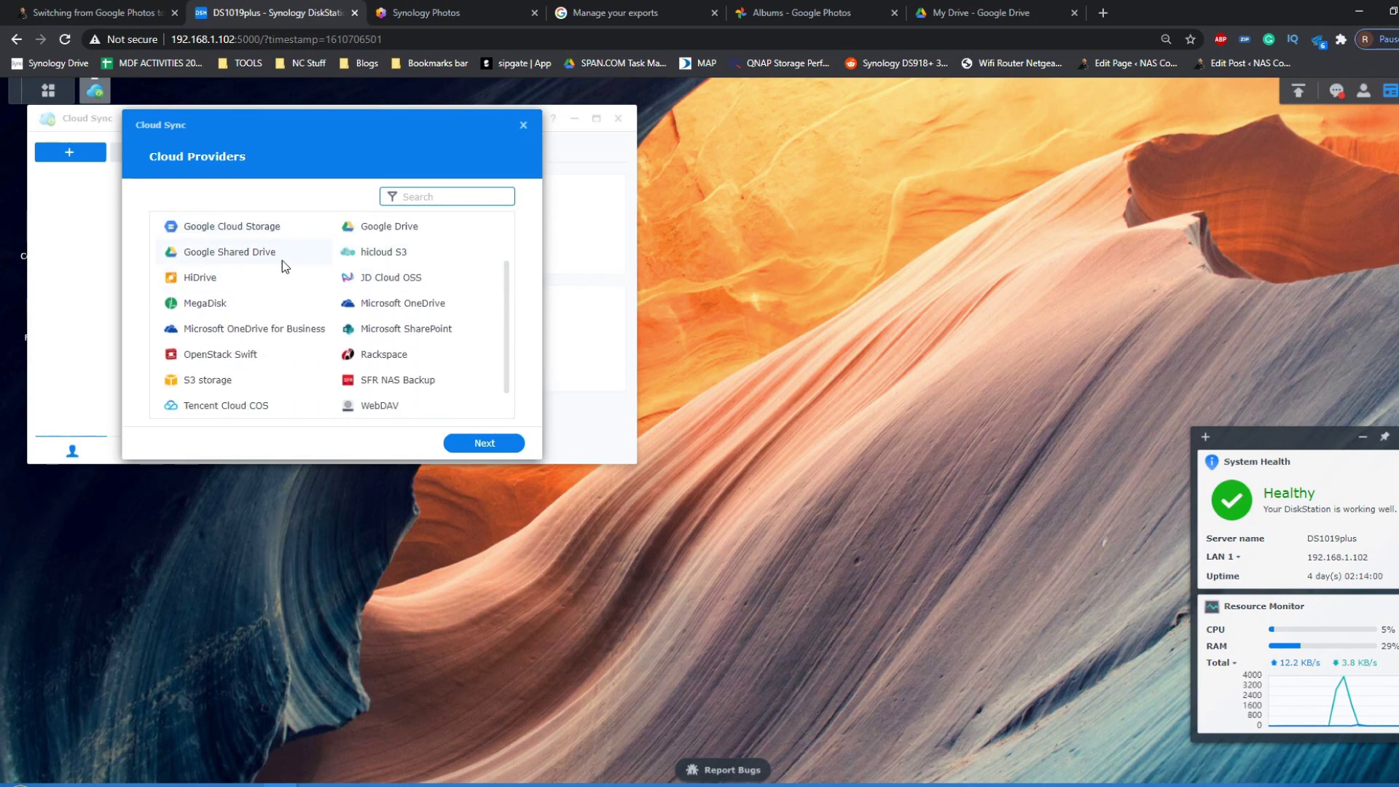
scroll(282, 261, "down", 1)
scroll(282, 260, "up", 1)
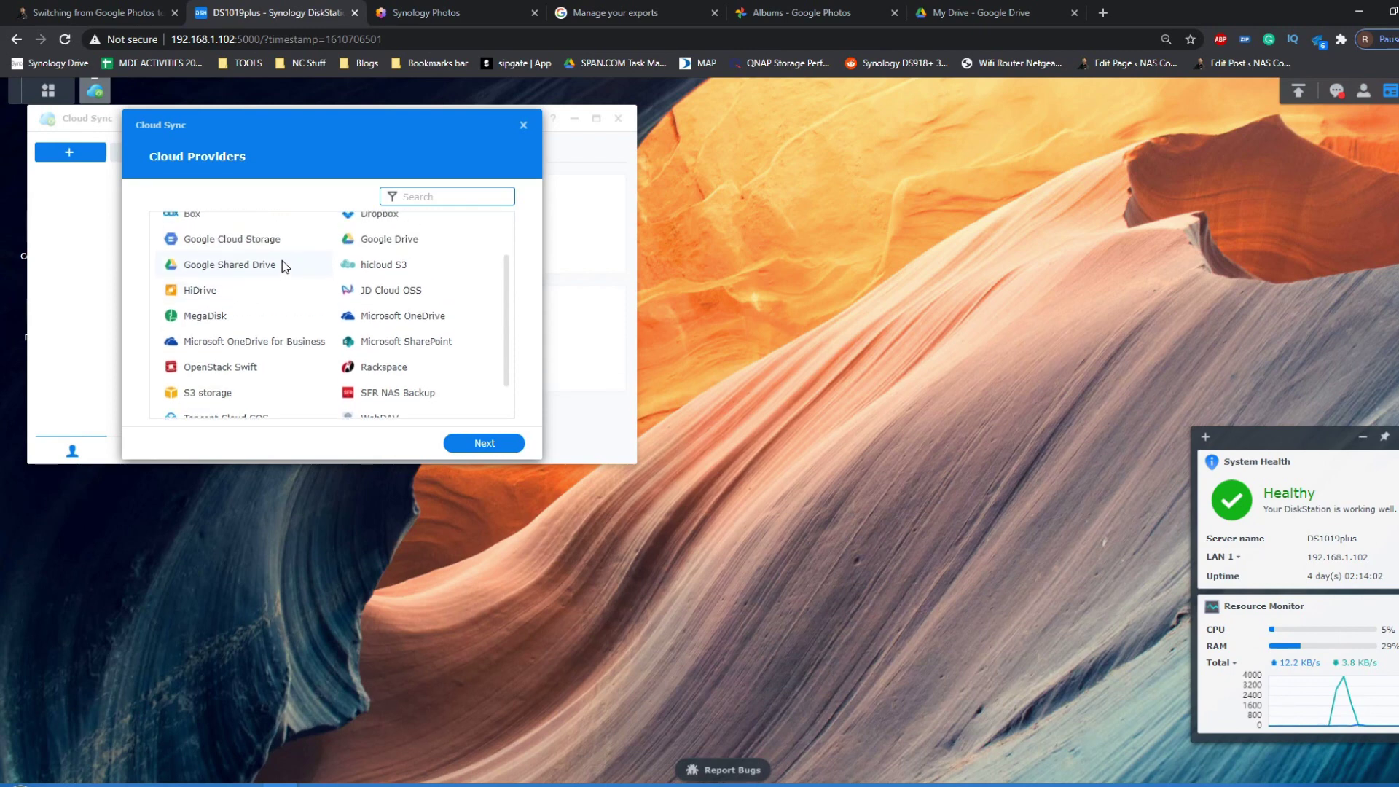
scroll(282, 265, "down", 1)
scroll(282, 264, "up", 3)
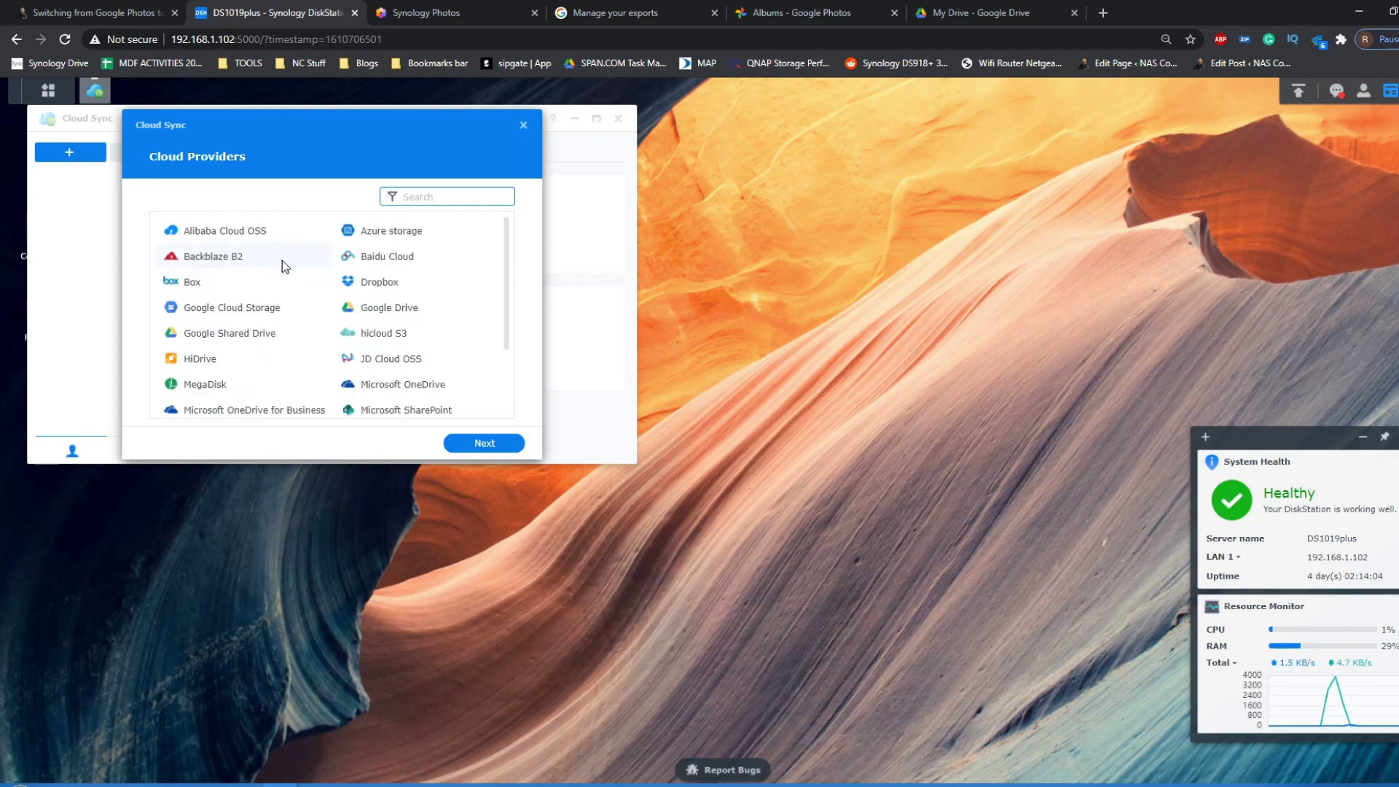
Step: Choose Google Drive as the cloud provider and continue to Google sign-in
left_click_drag(205, 135, 343, 189)
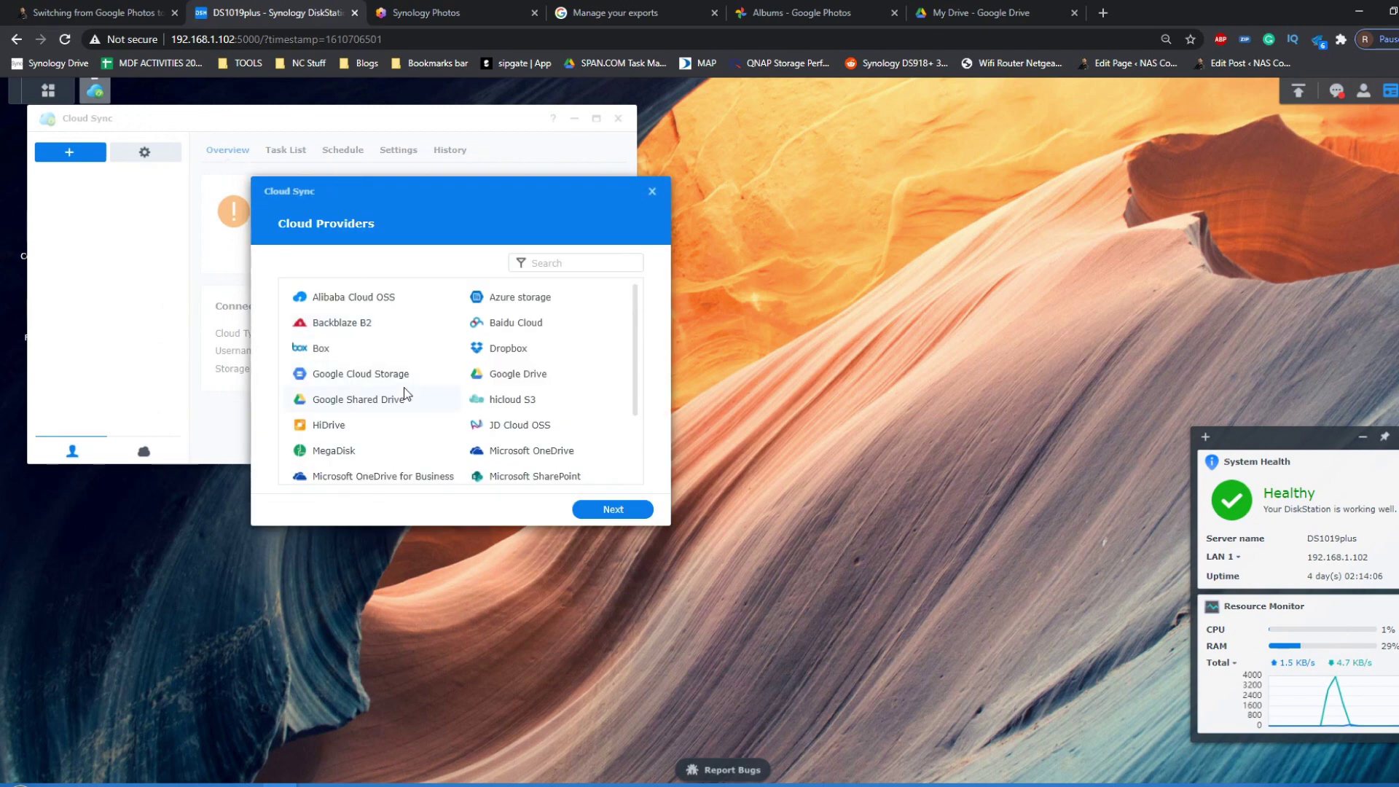
scroll(419, 325, "down", 1)
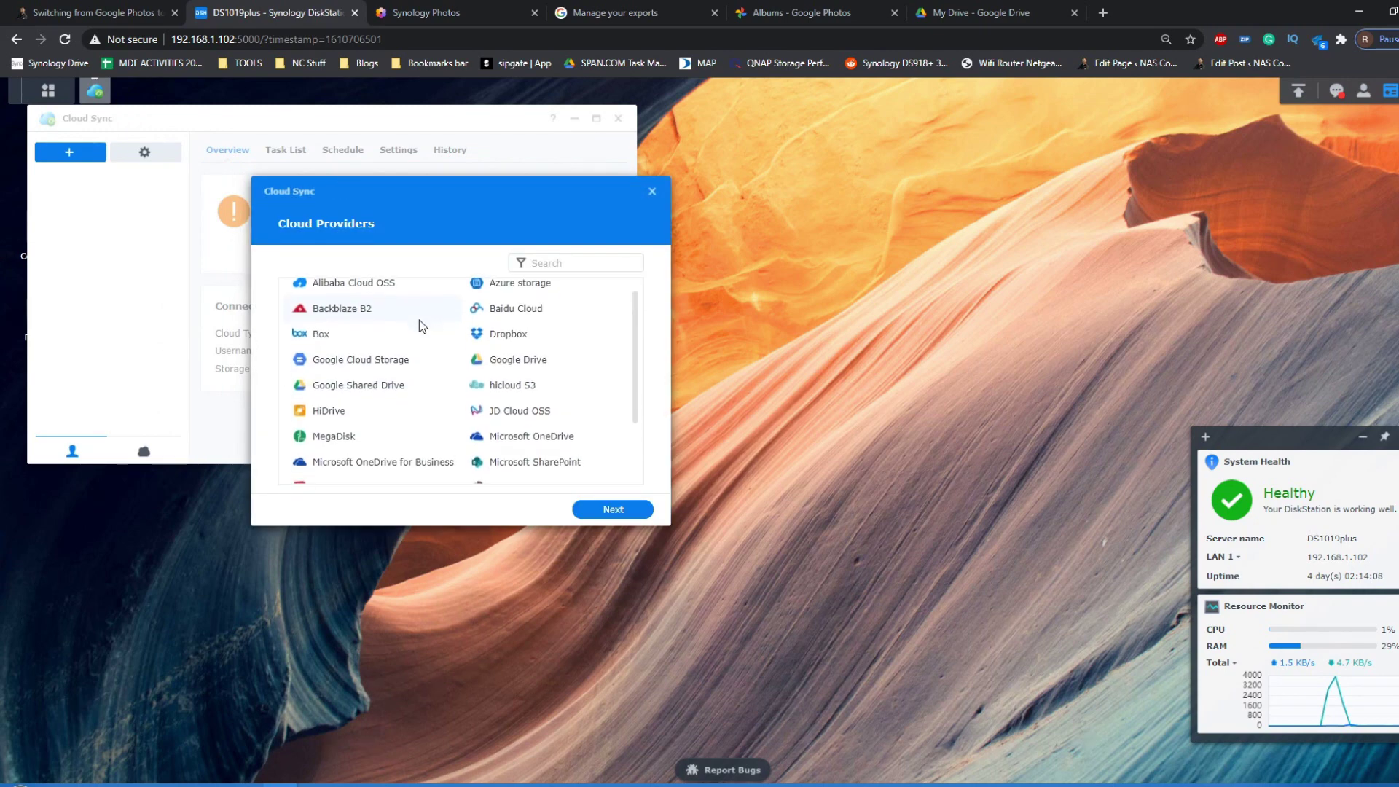
scroll(419, 322, "down", 1)
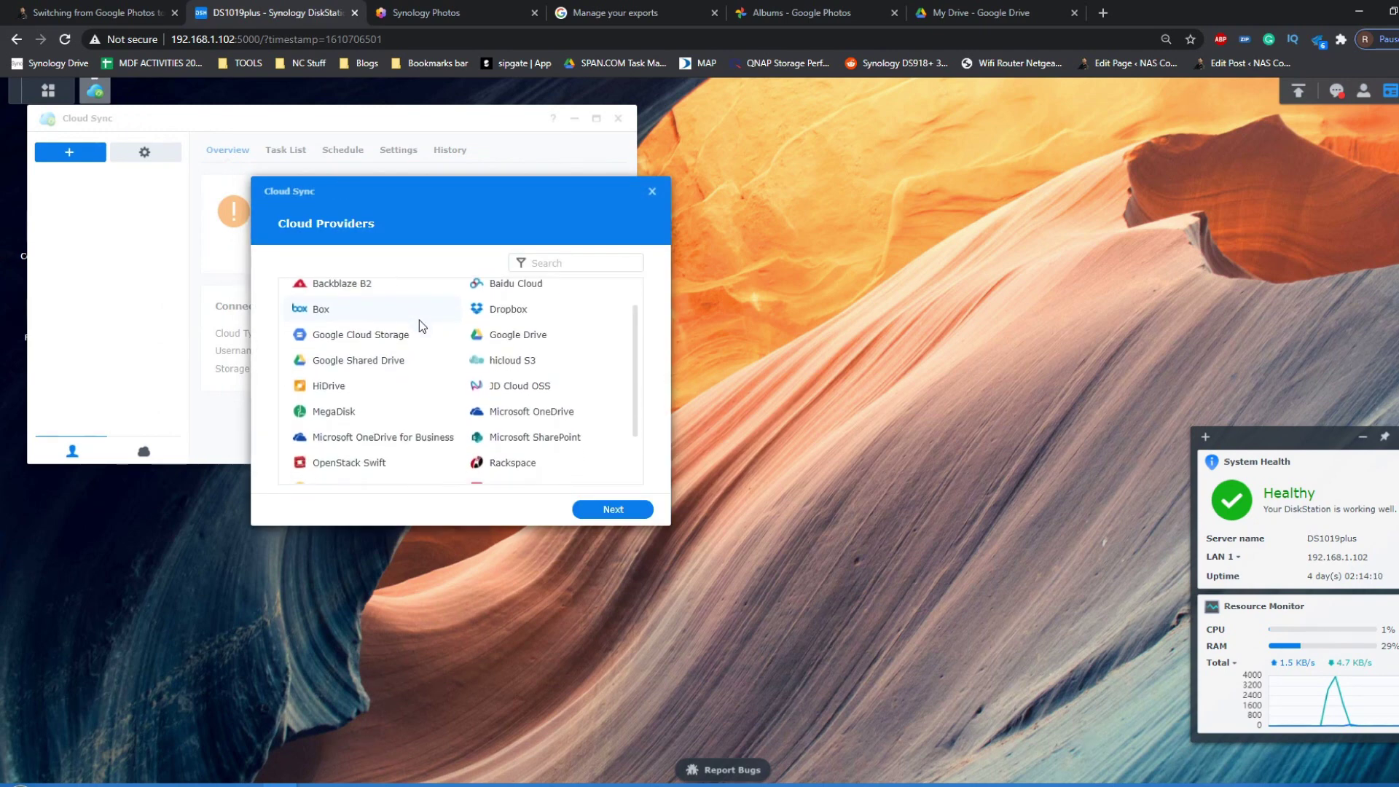
scroll(419, 325, "down", 1)
scroll(419, 325, "up", 2)
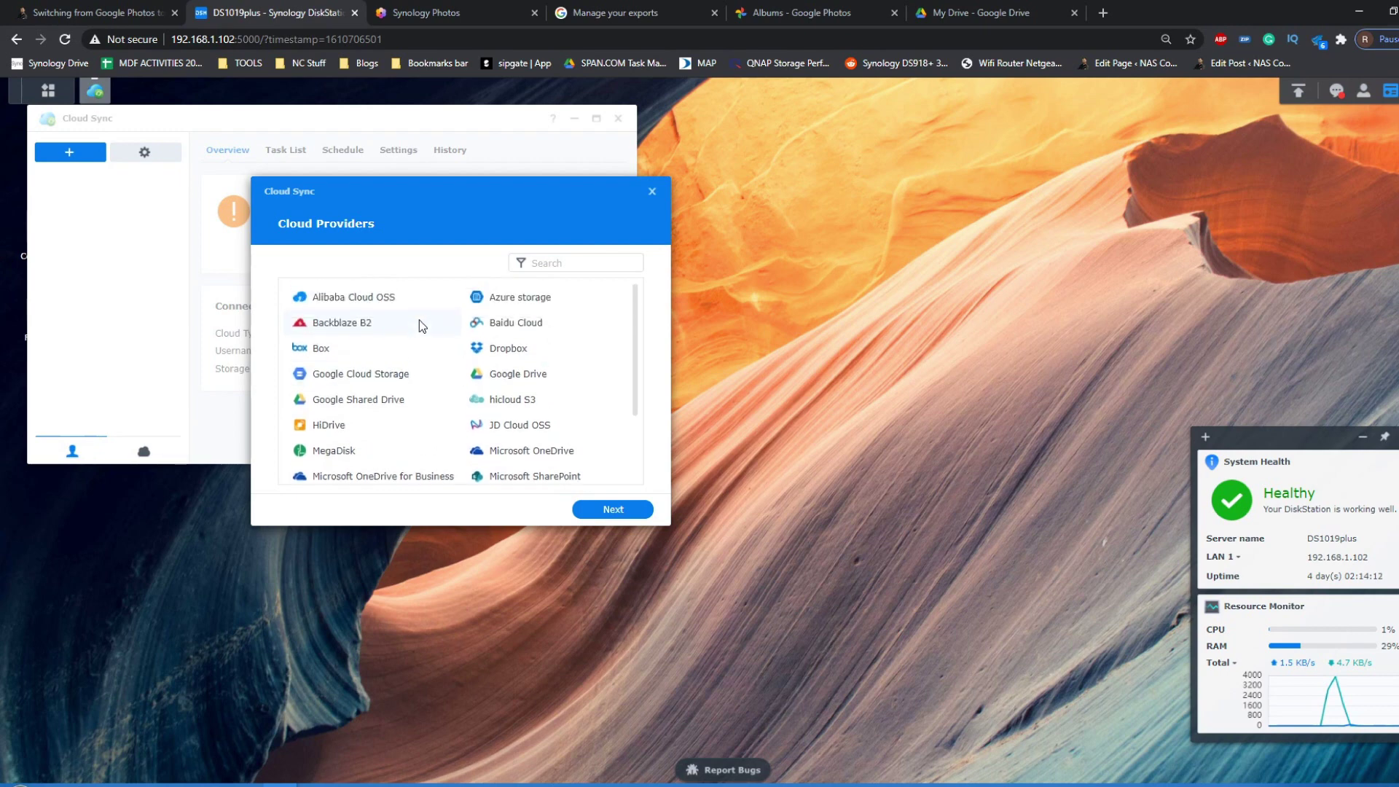
left_click(523, 380)
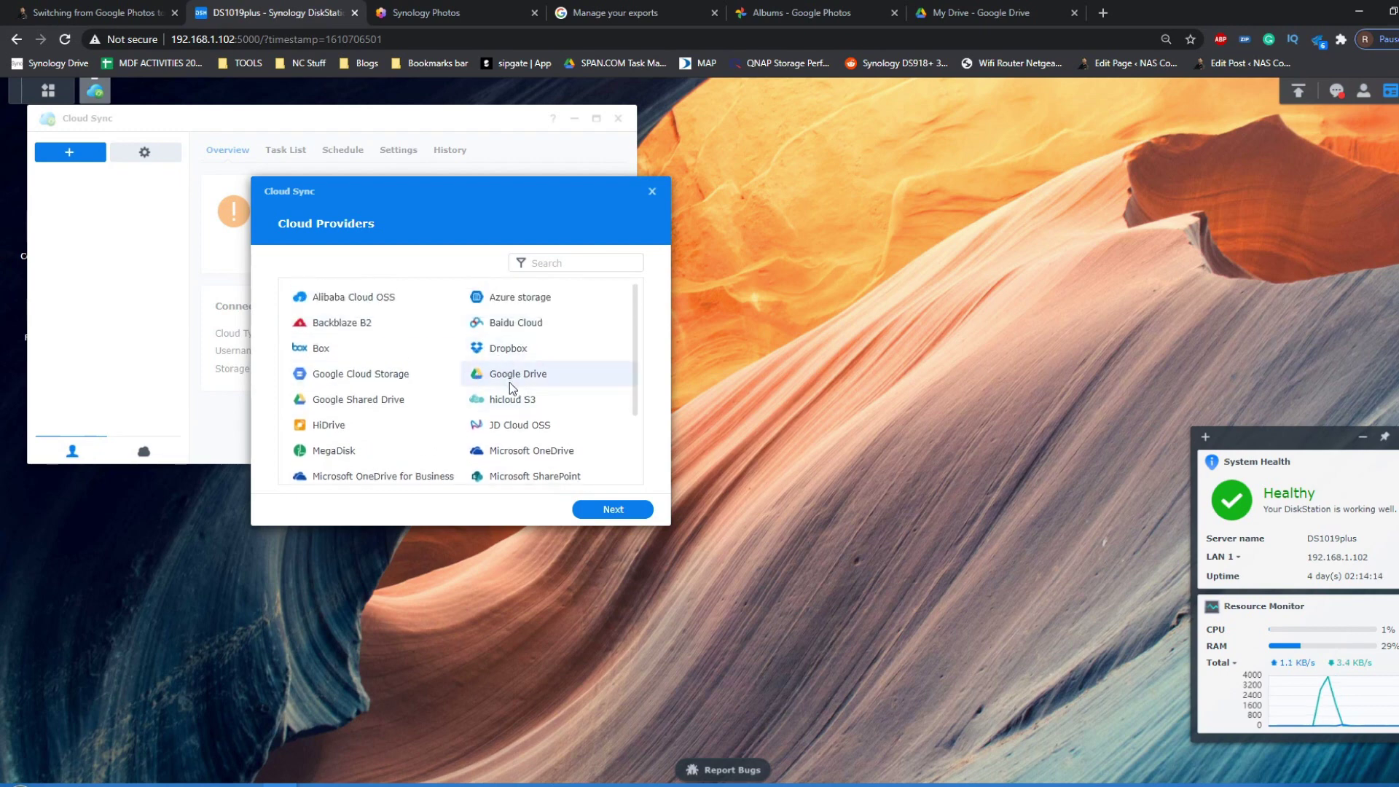
left_click(614, 510)
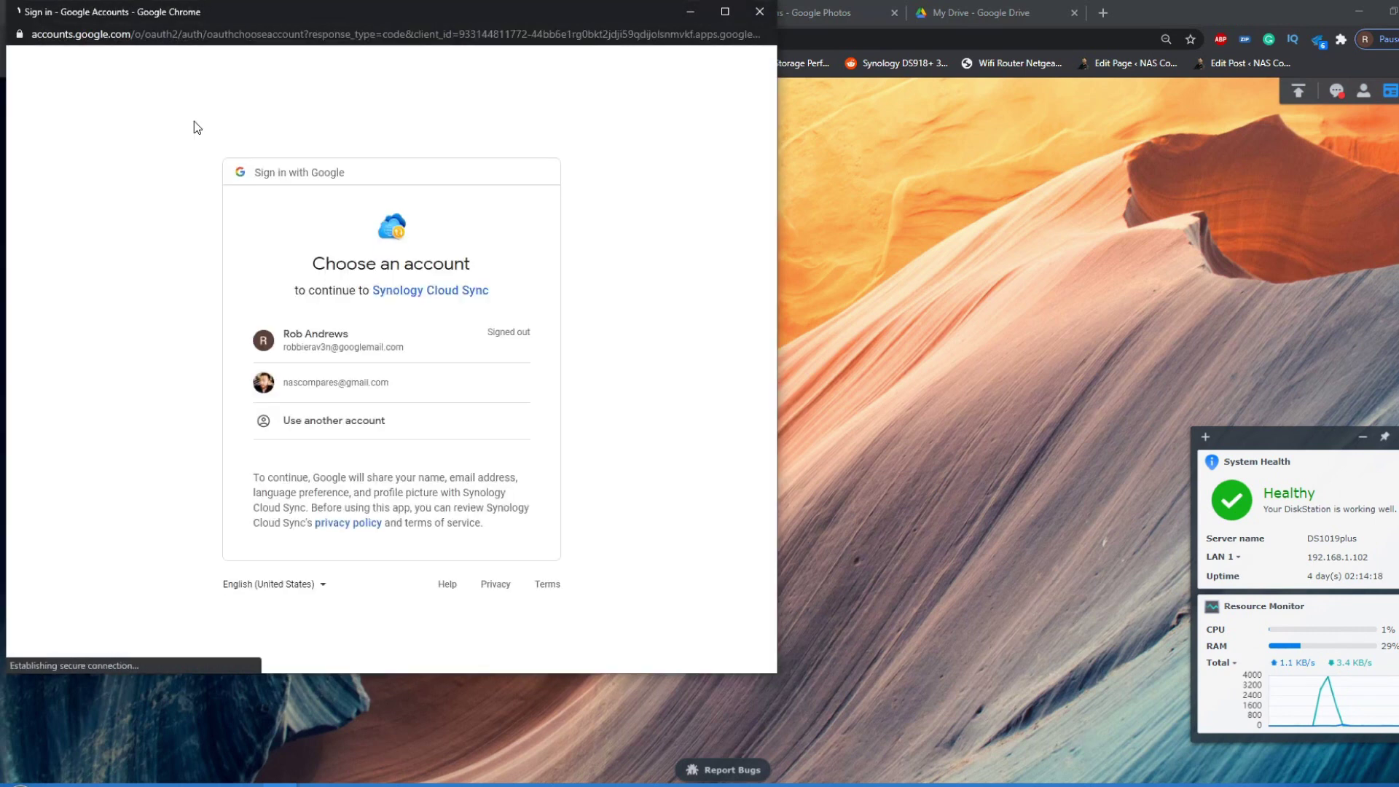
Step: Pick the Google account to link and allow Cloud Sync access on the consent page
left_click(344, 394)
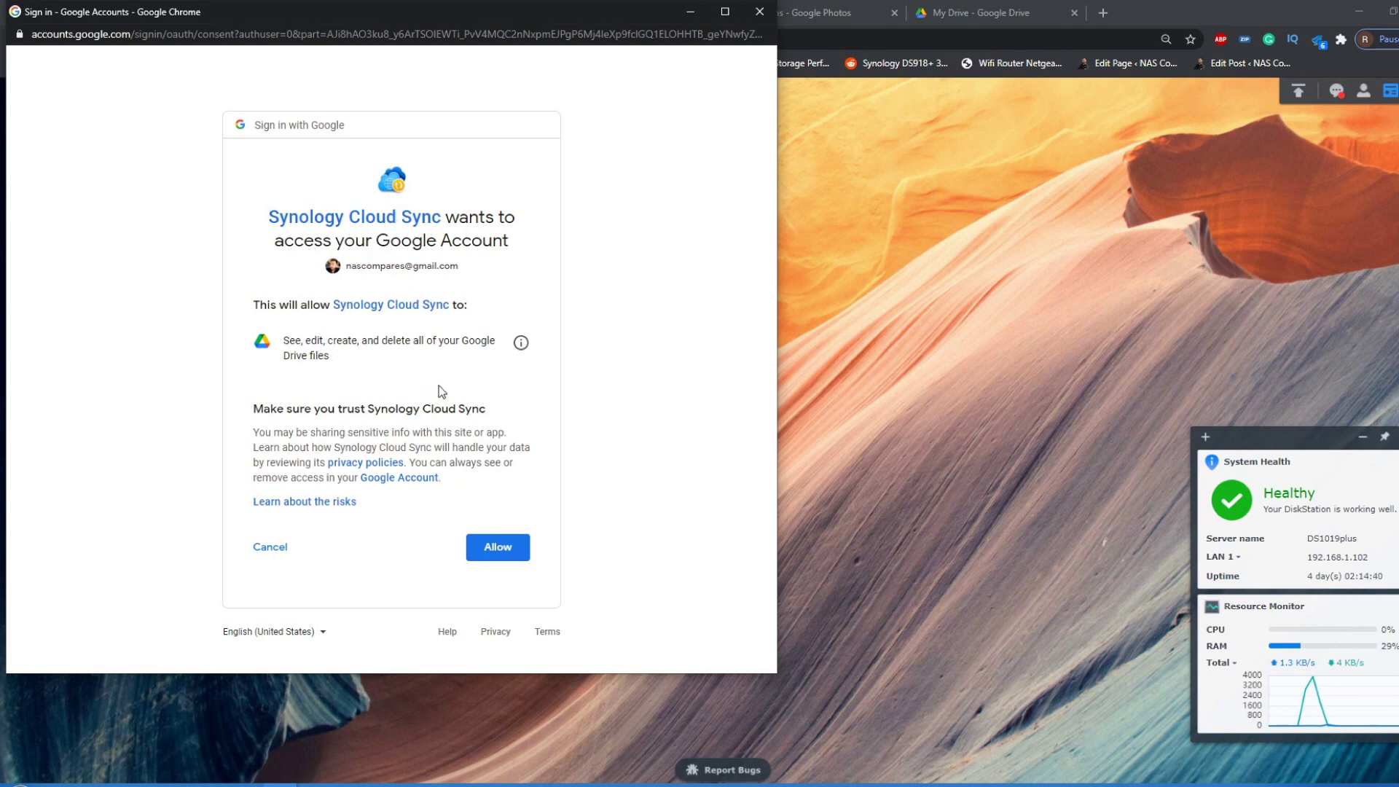
left_click(497, 548)
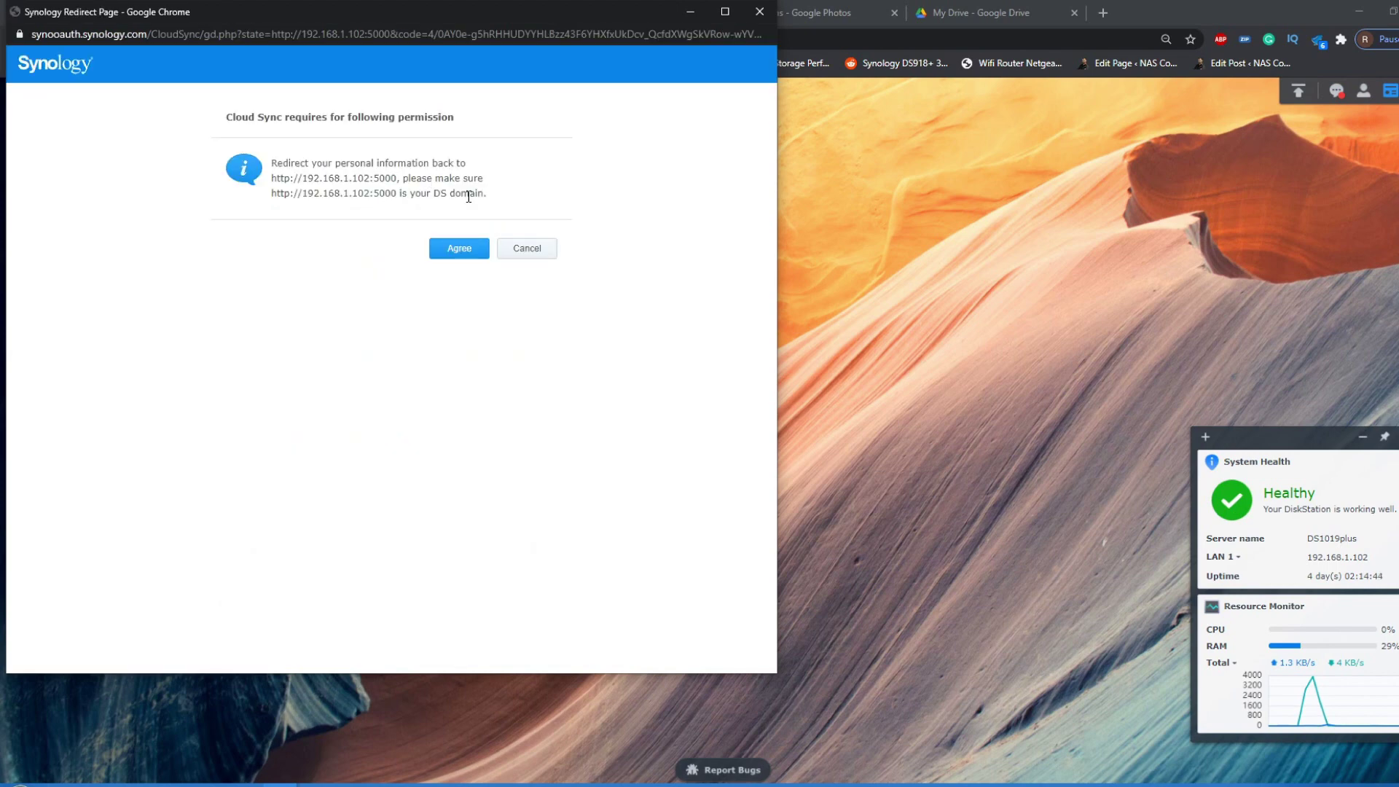
Step: Agree to the redirect back to the DiskStation and keep the connection name Google Drive
left_click(465, 248)
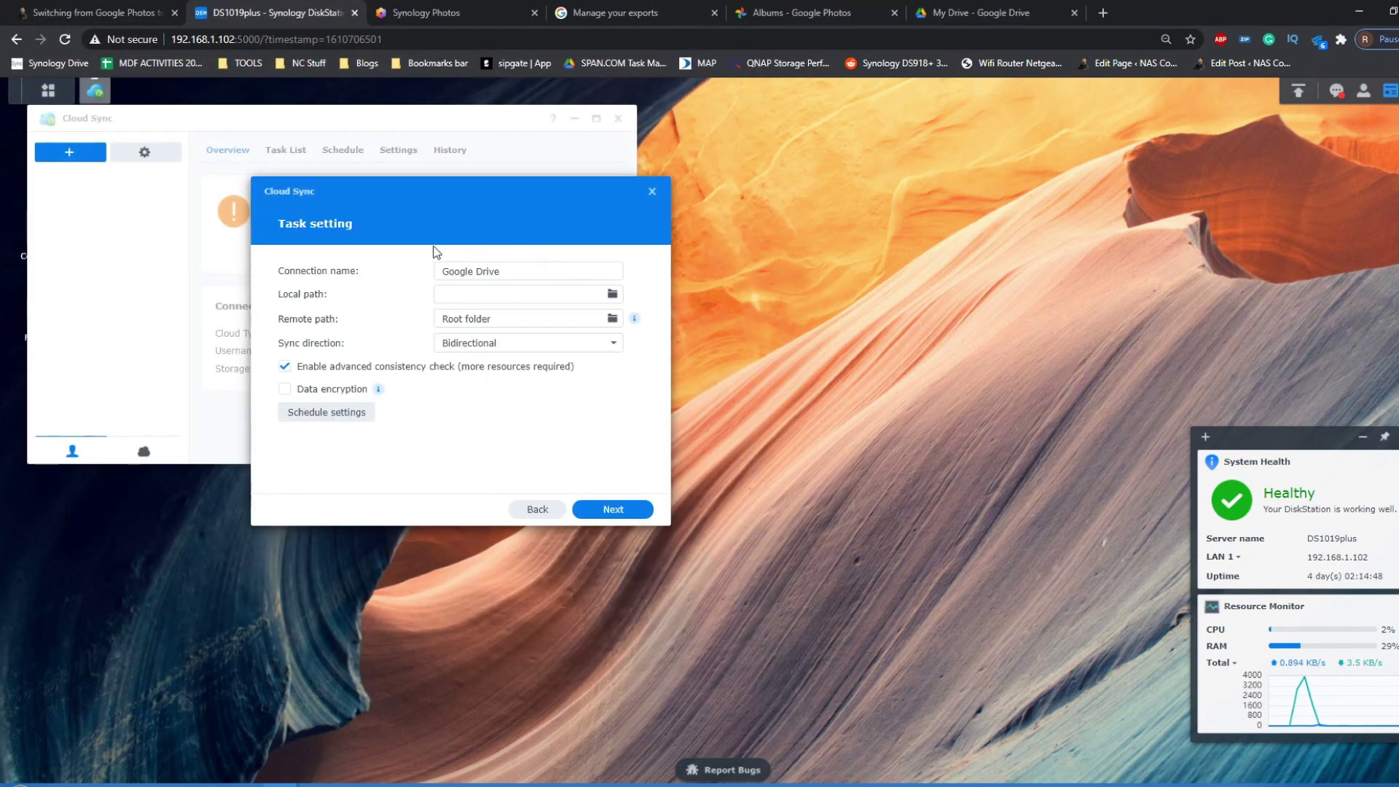
left_click(505, 273)
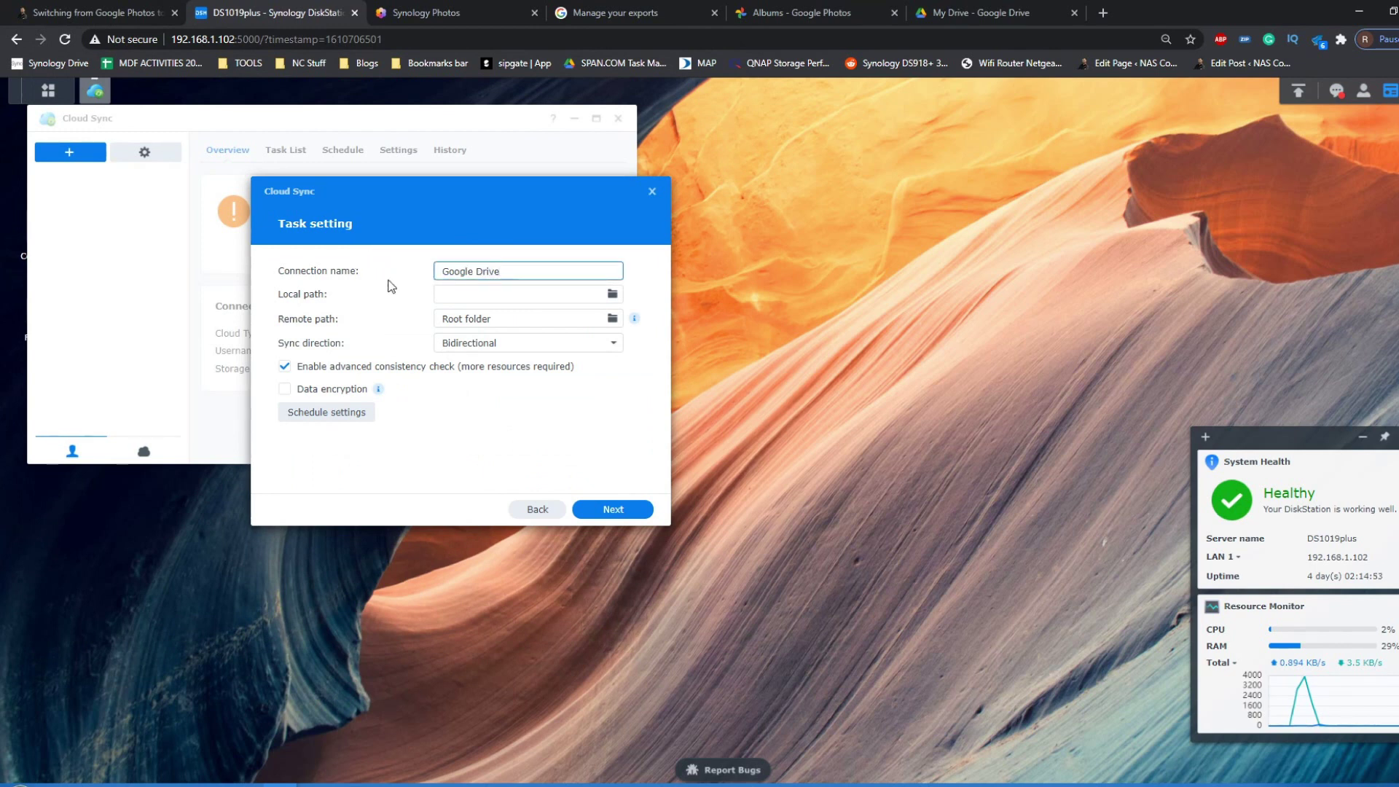
left_click_drag(508, 267, 440, 263)
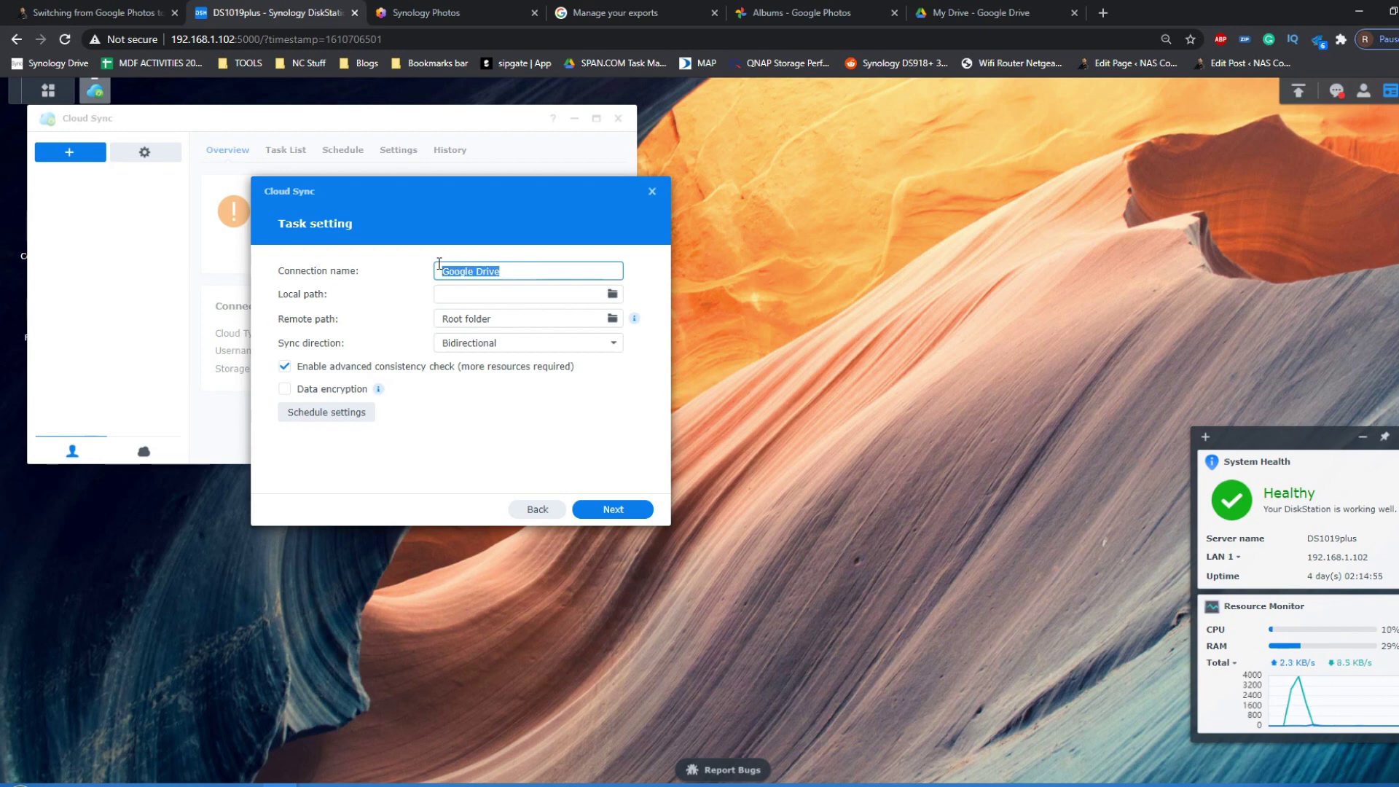
left_click(478, 272)
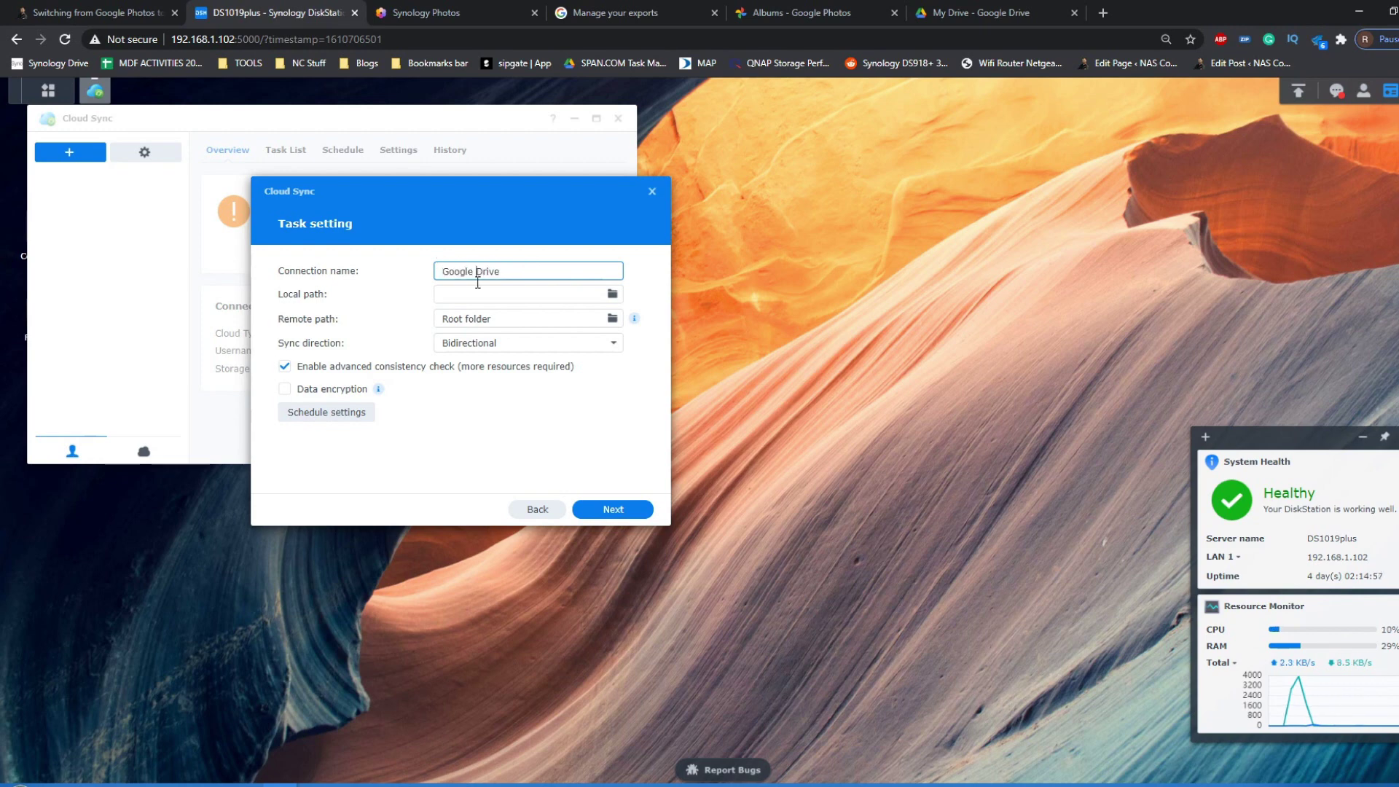
Step: Set the task's Local path to /home/Photos
left_click(612, 294)
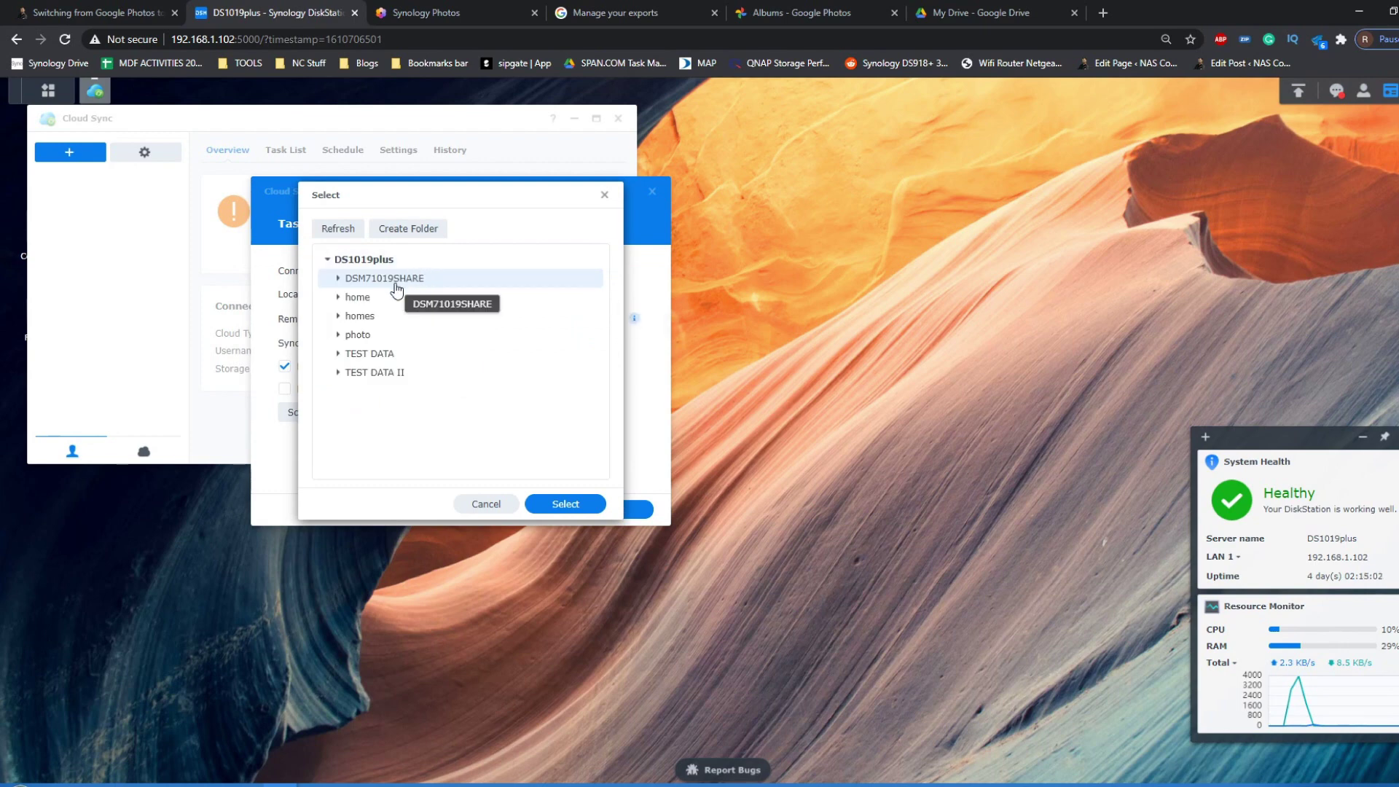
left_click(339, 297)
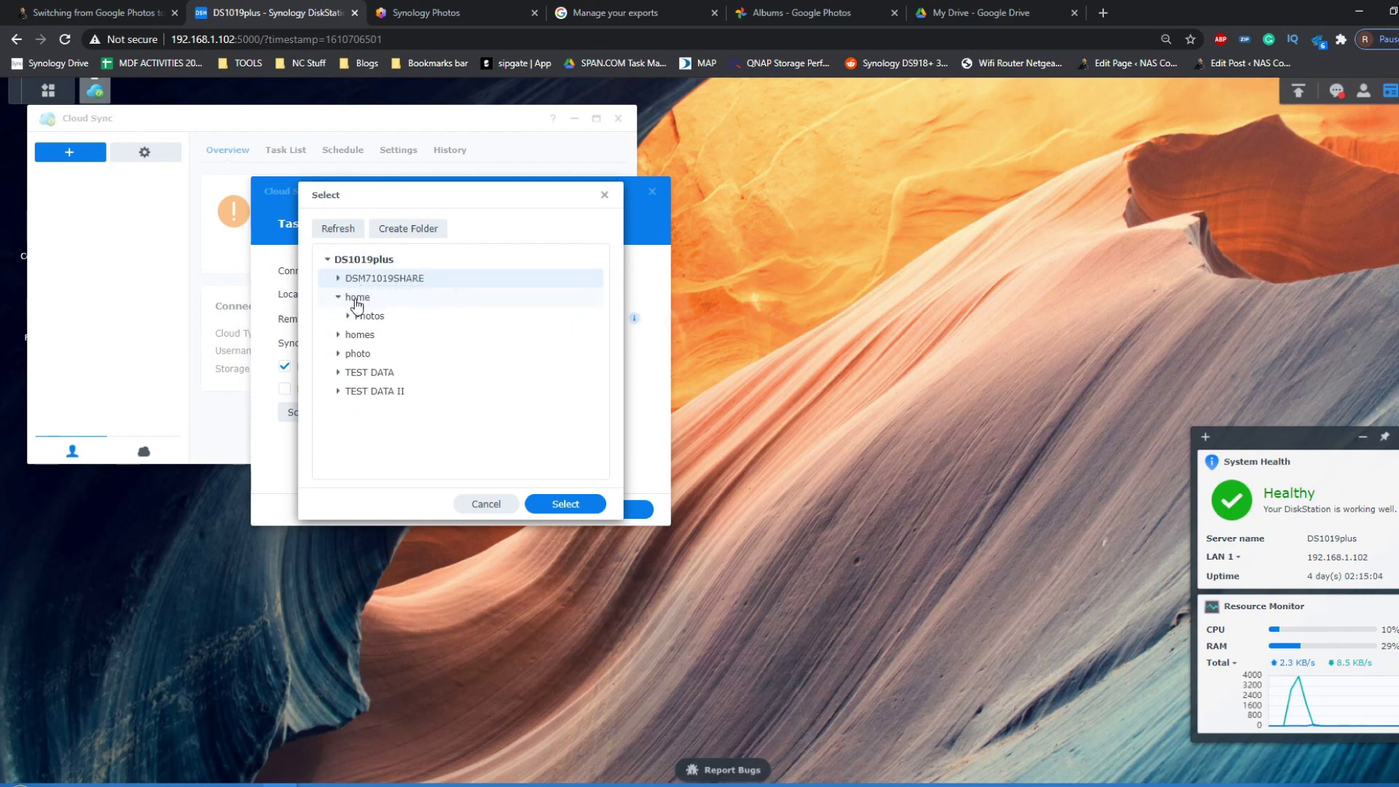
left_click(348, 316)
left_click(347, 315)
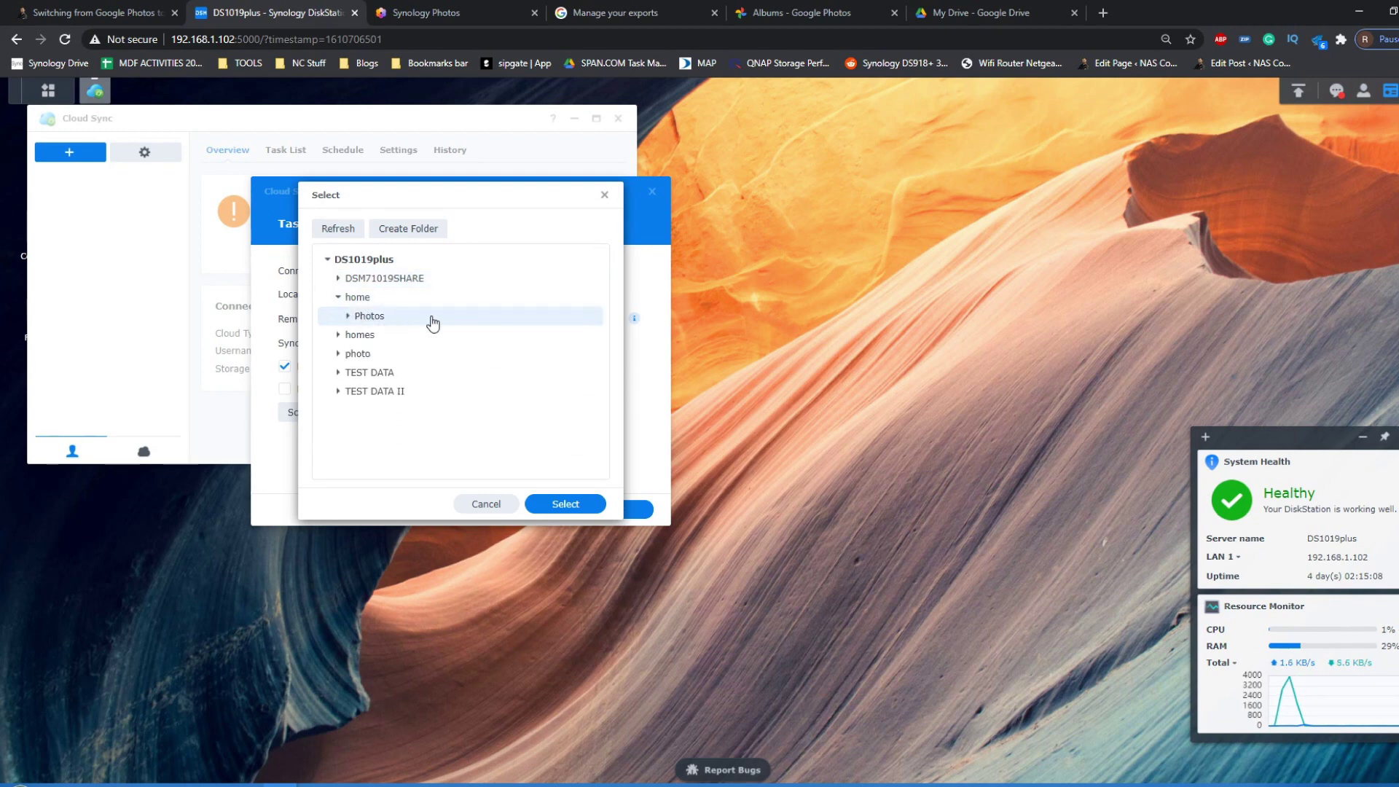
left_click(565, 504)
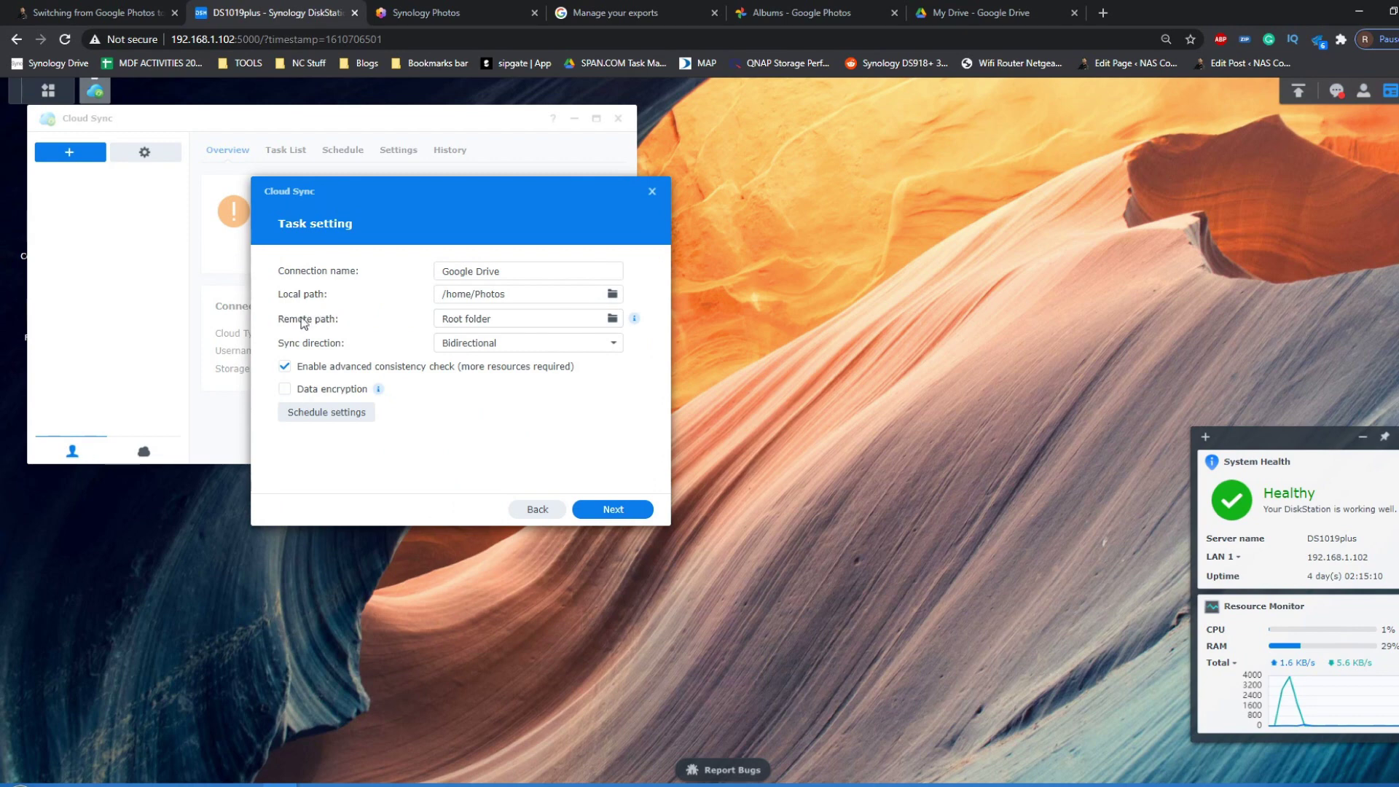
Step: Choose the Google Drive folder DS920+ Photos as the remote path, giving /DS920+ Photos
left_click(612, 319)
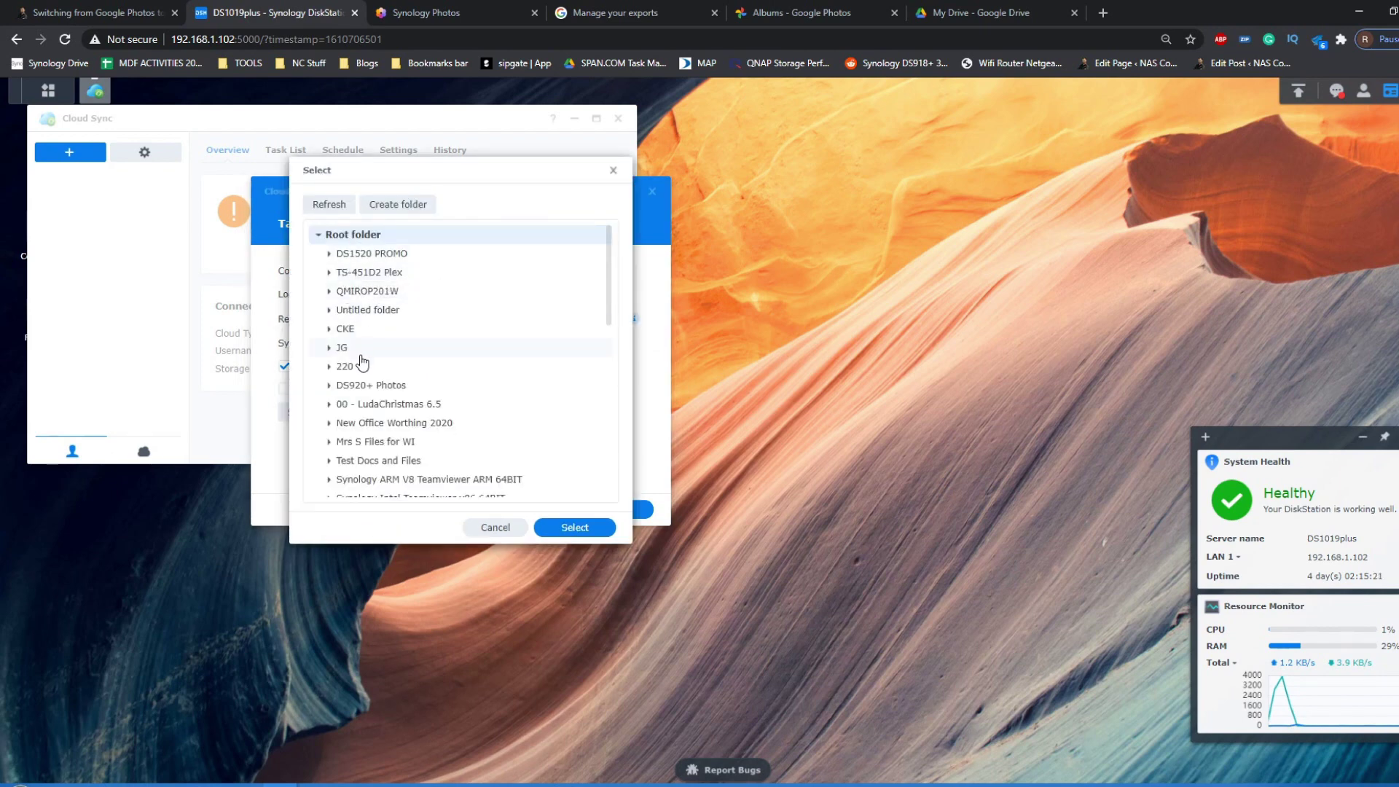
left_click(368, 387)
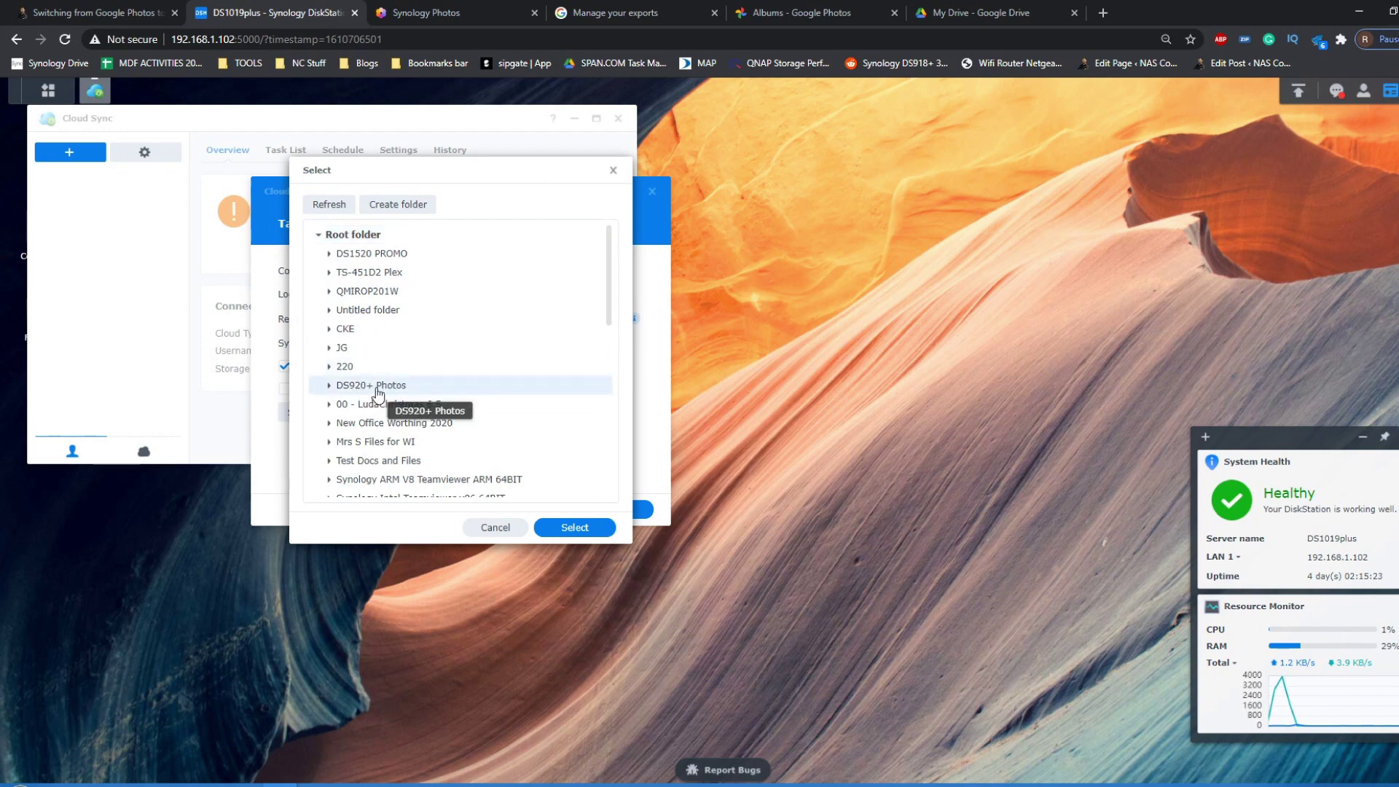
scroll(483, 363, "down", 4)
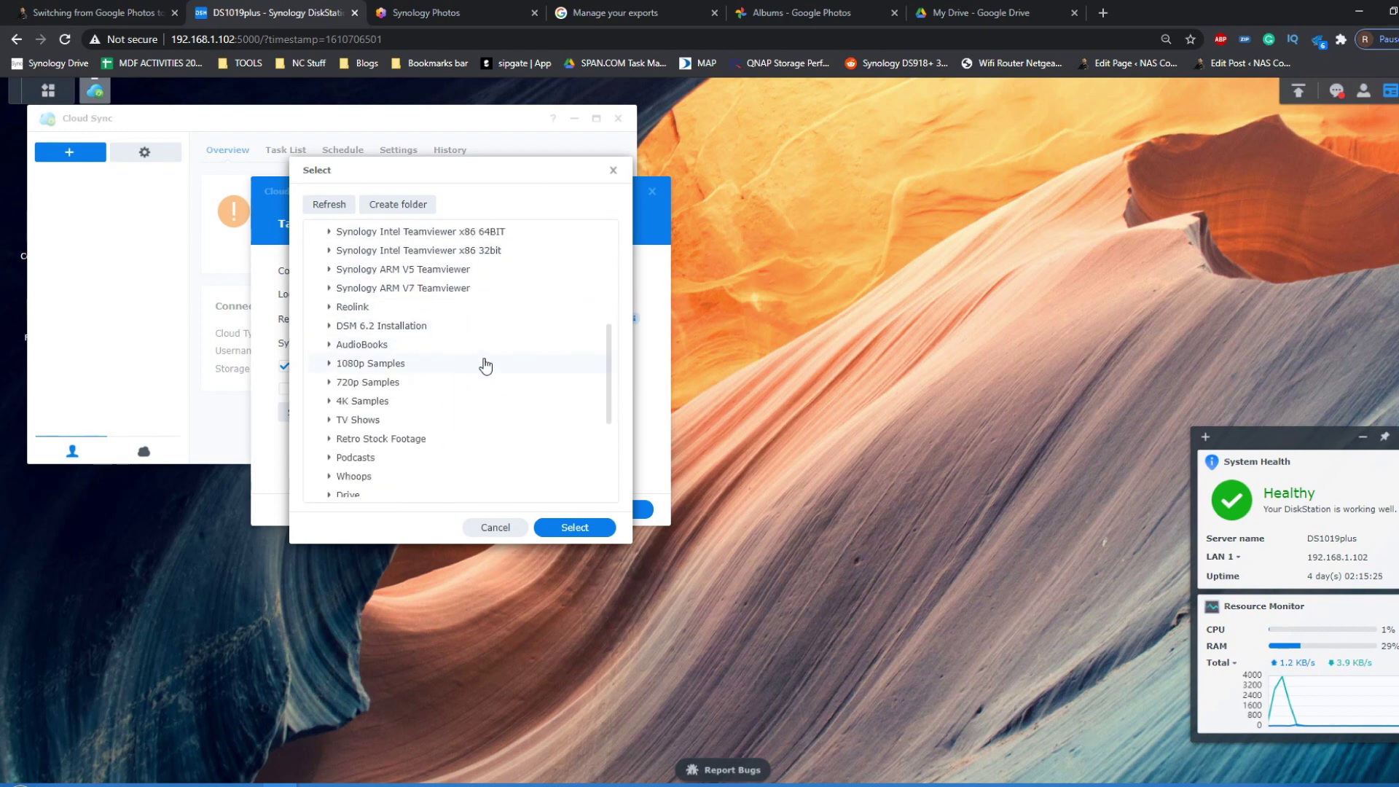
scroll(484, 363, "down", 1)
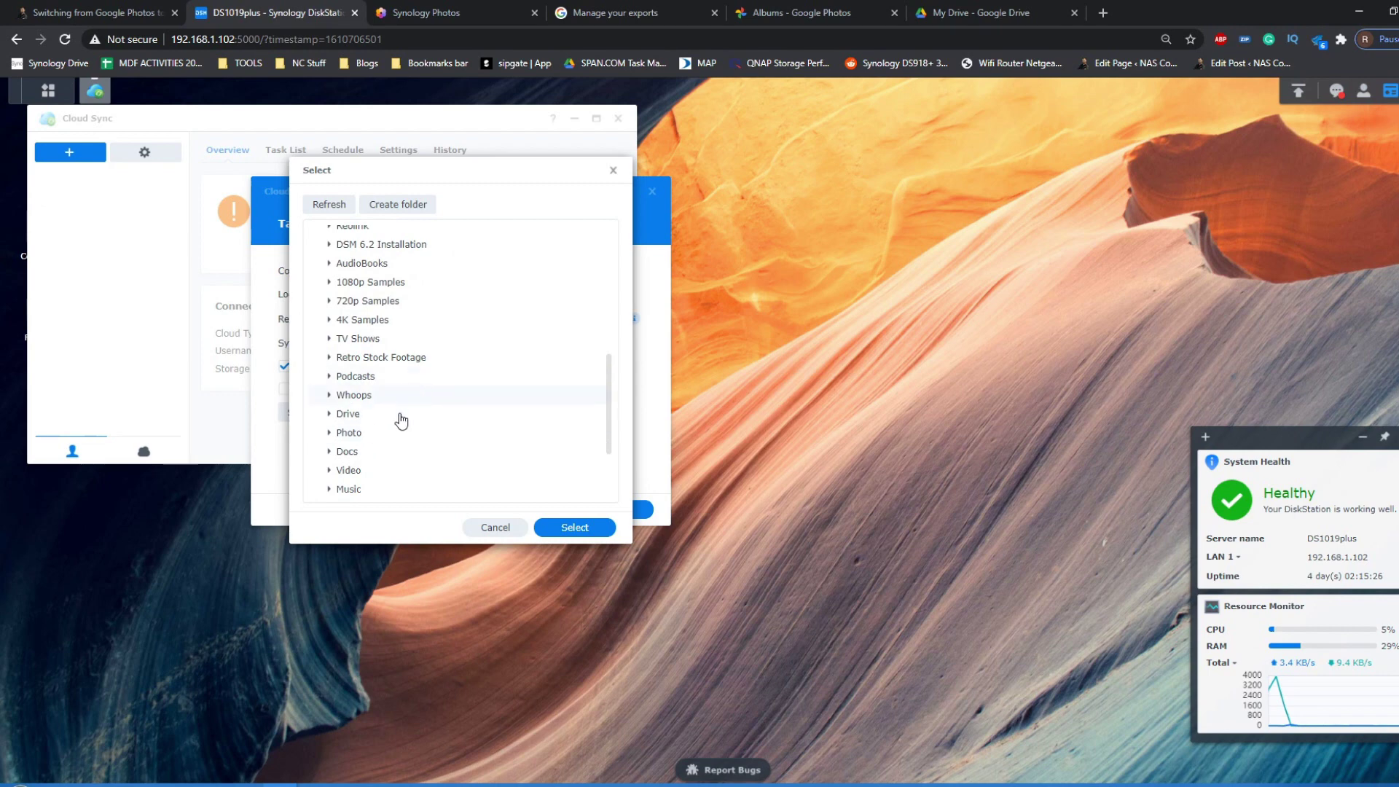
scroll(430, 447, "up", 3)
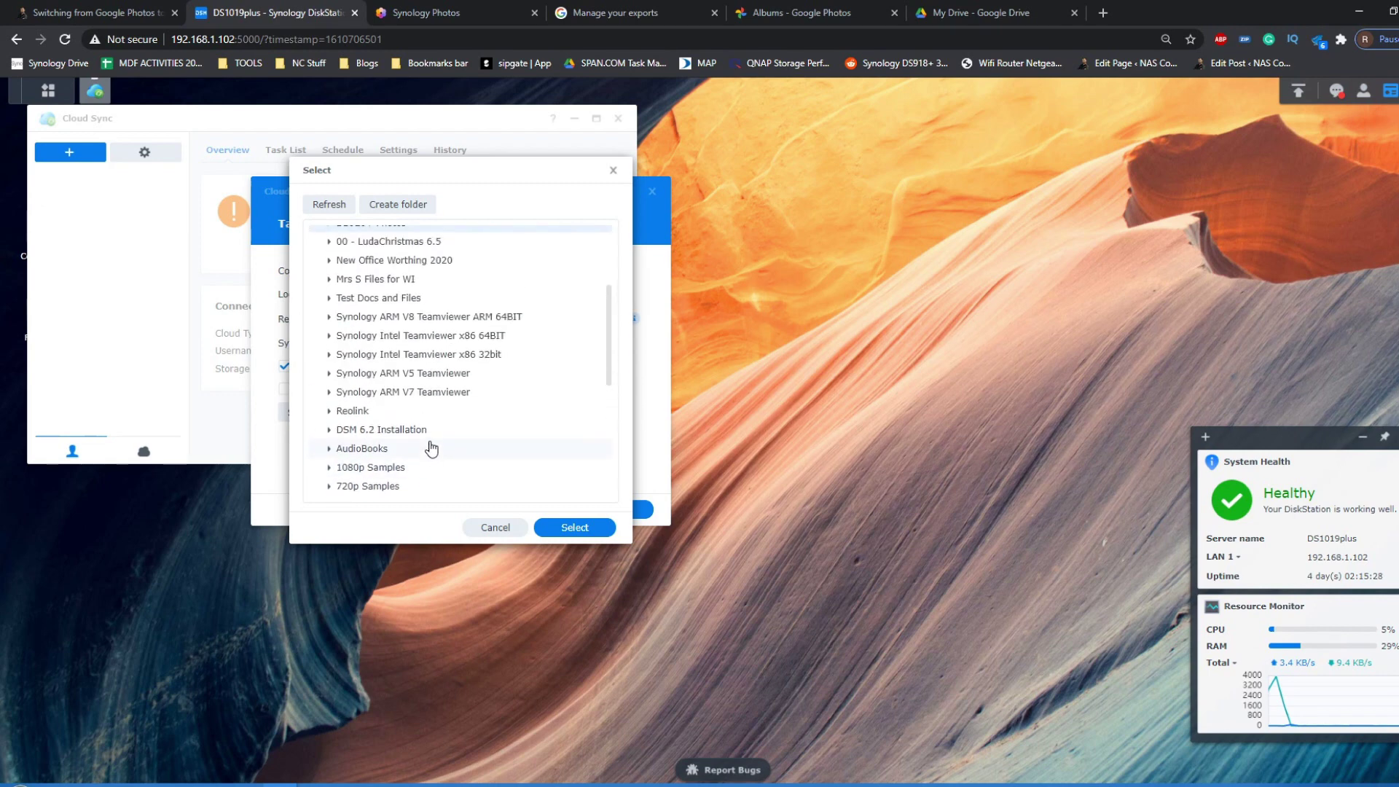
scroll(433, 449, "up", 2)
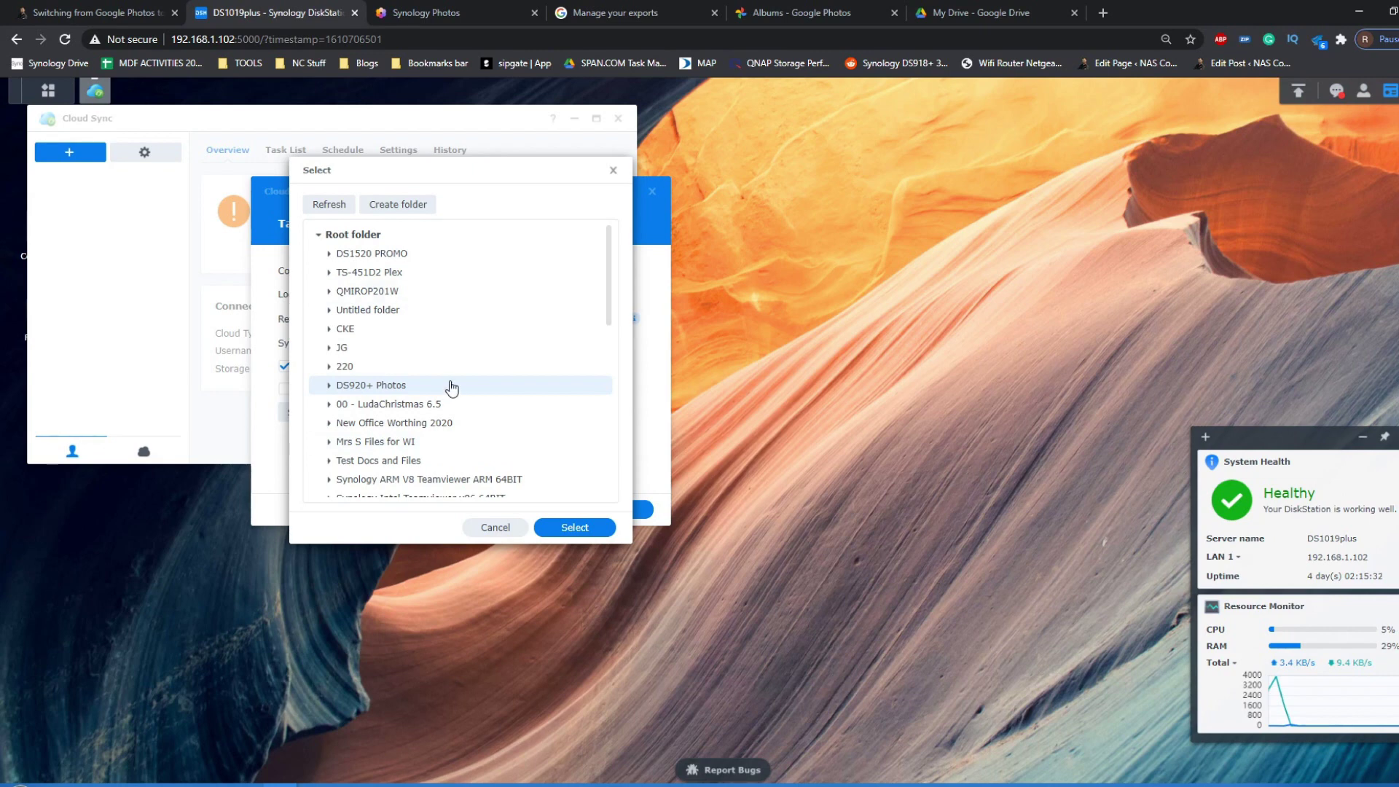
left_click(341, 238)
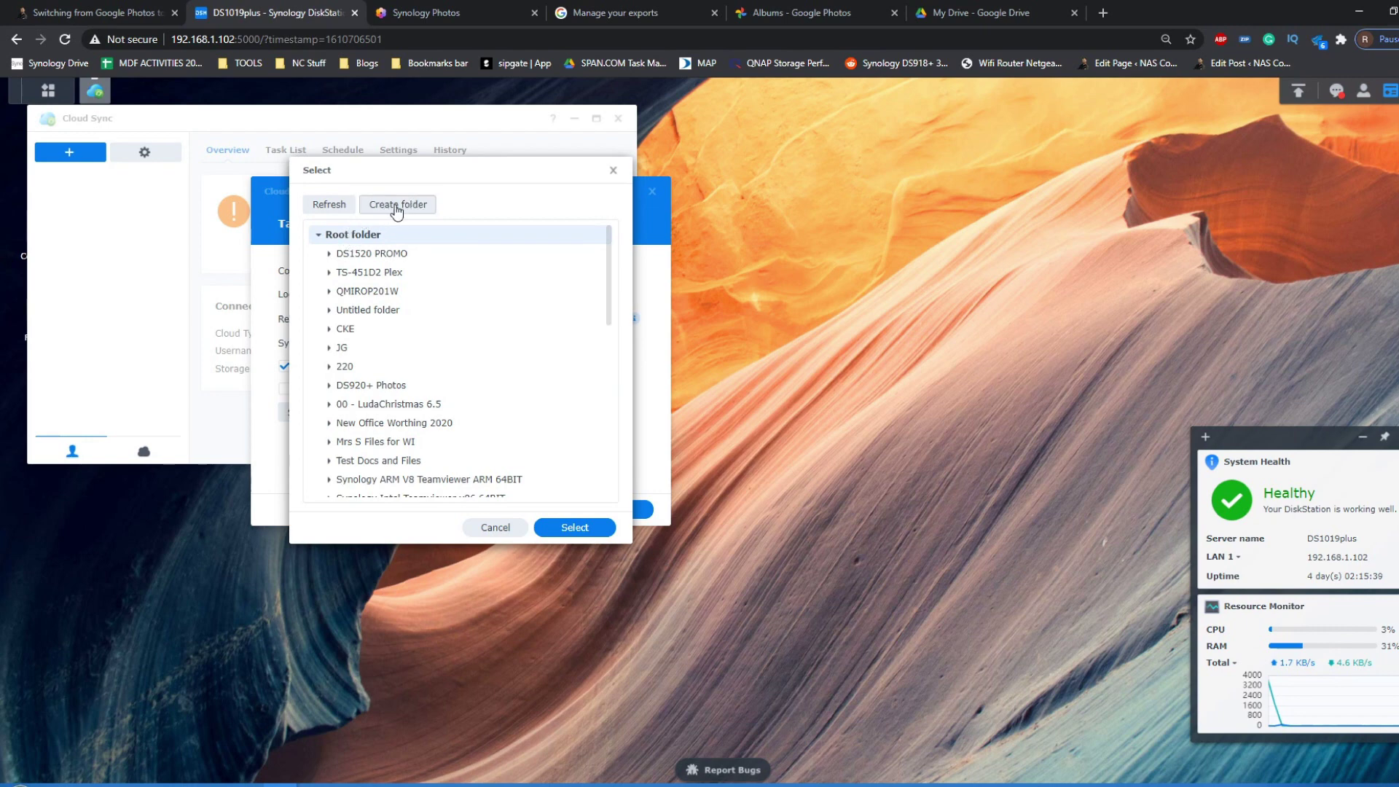
left_click(376, 389)
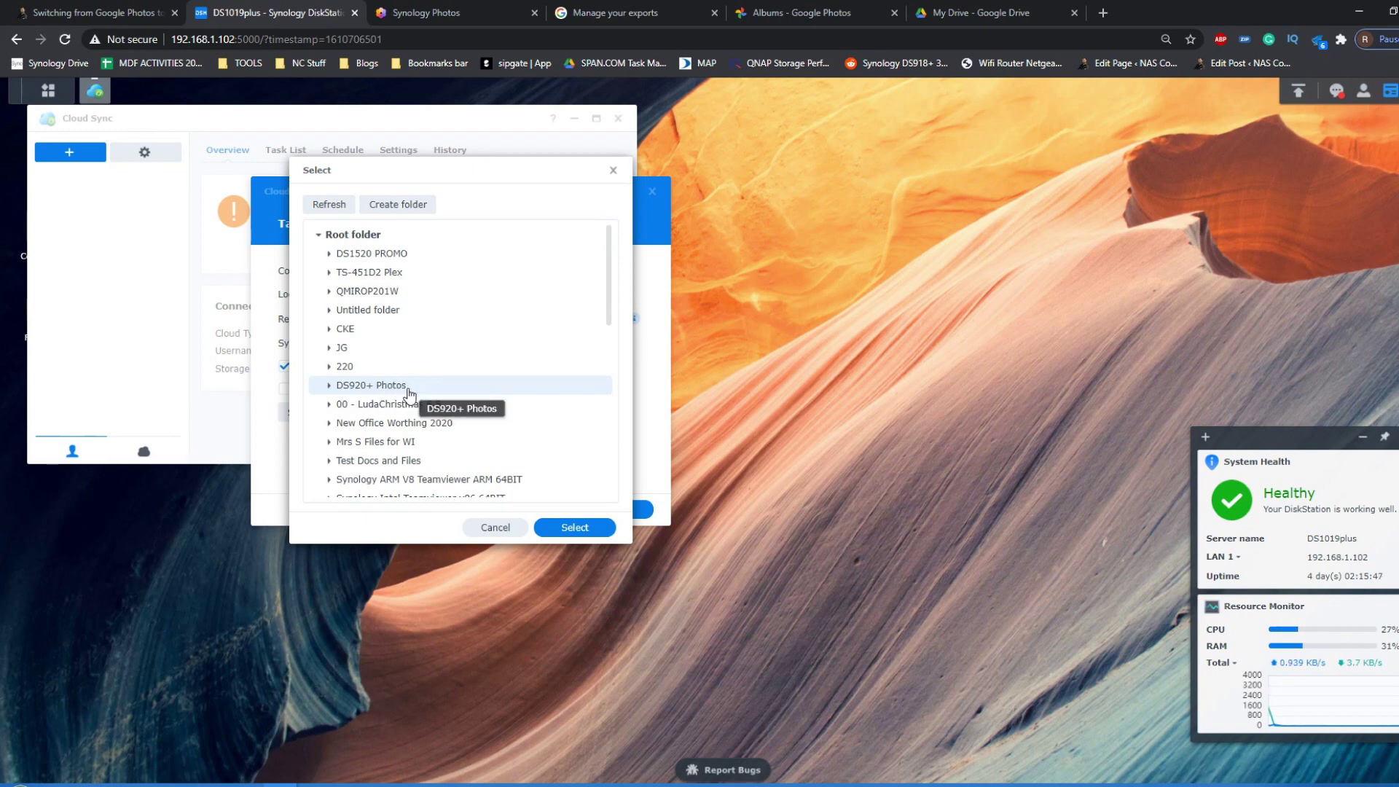
left_click(575, 529)
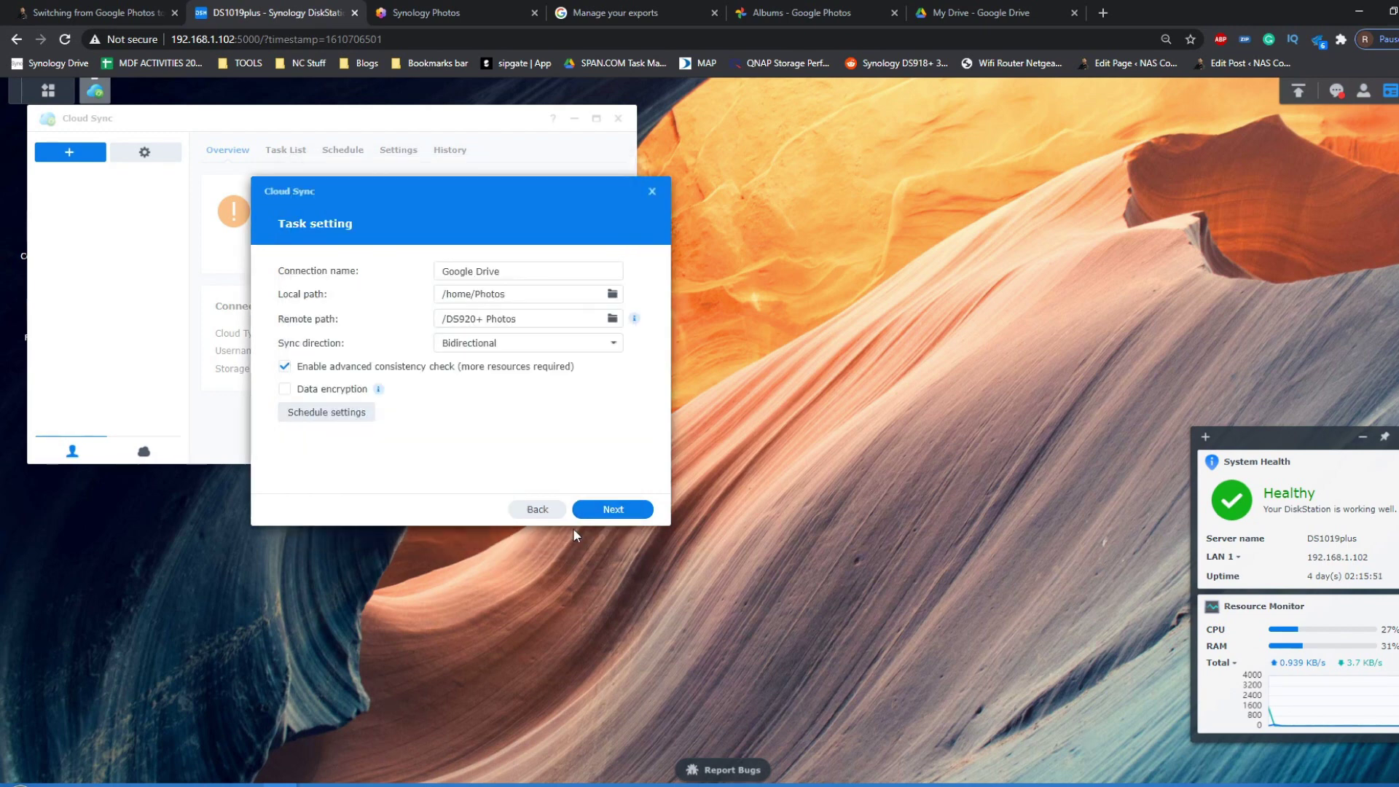
left_click(470, 349)
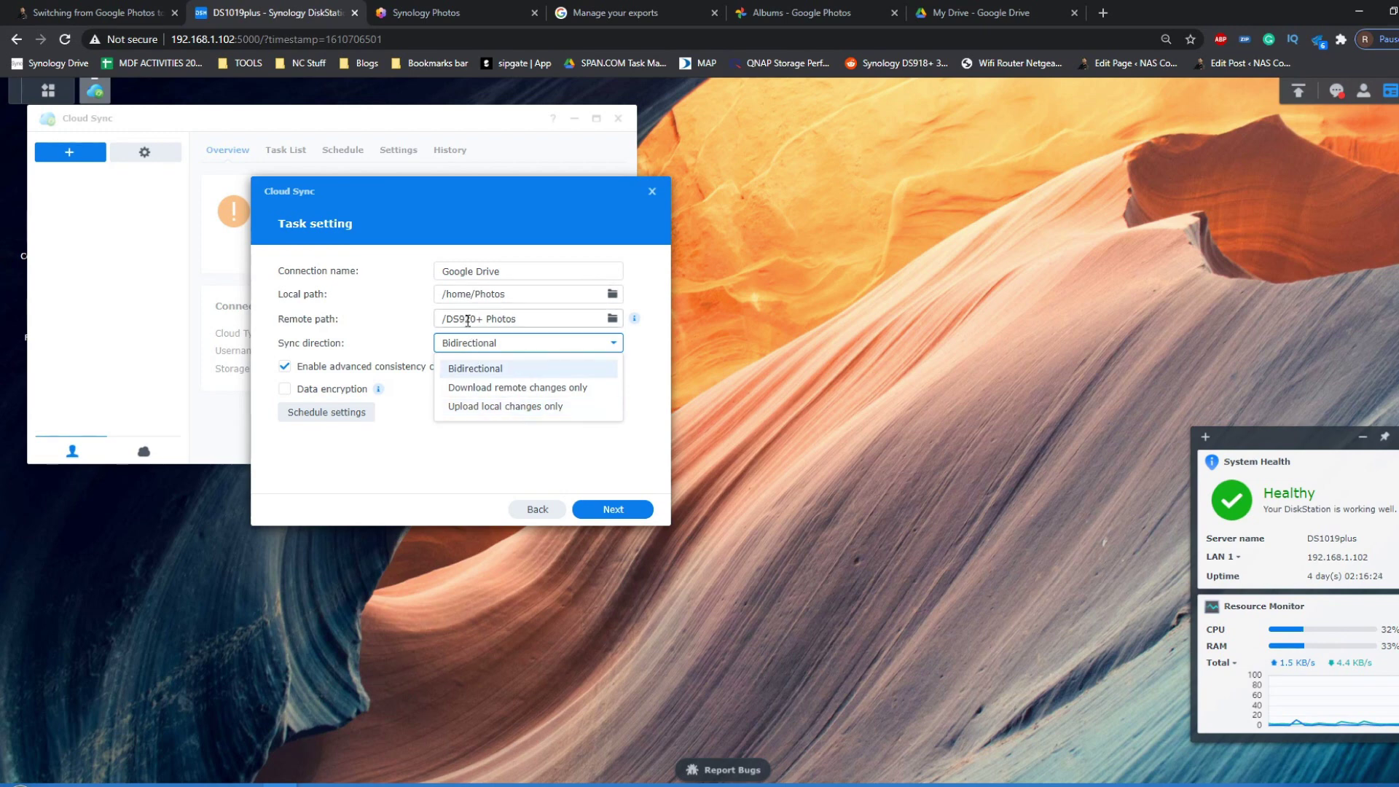
left_click(496, 371)
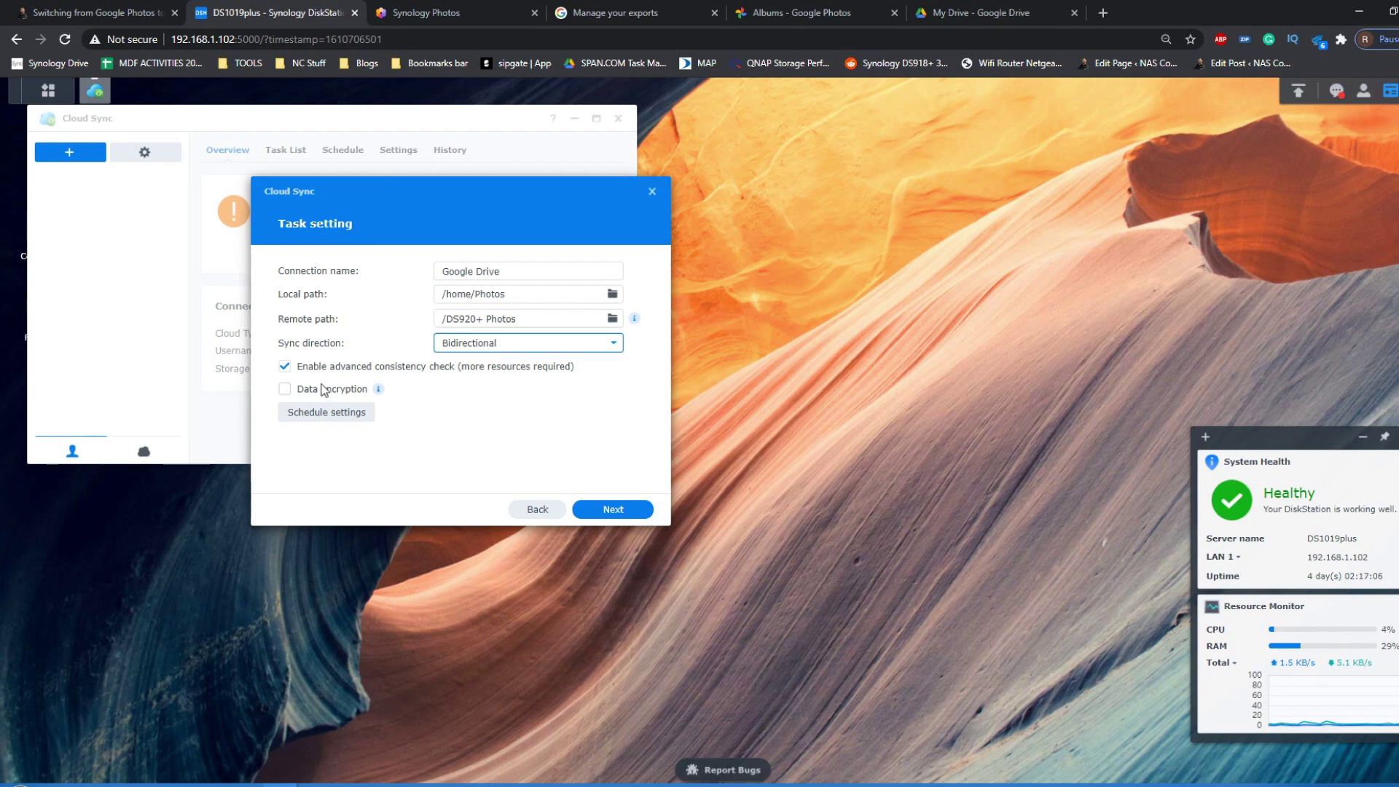
left_click(325, 413)
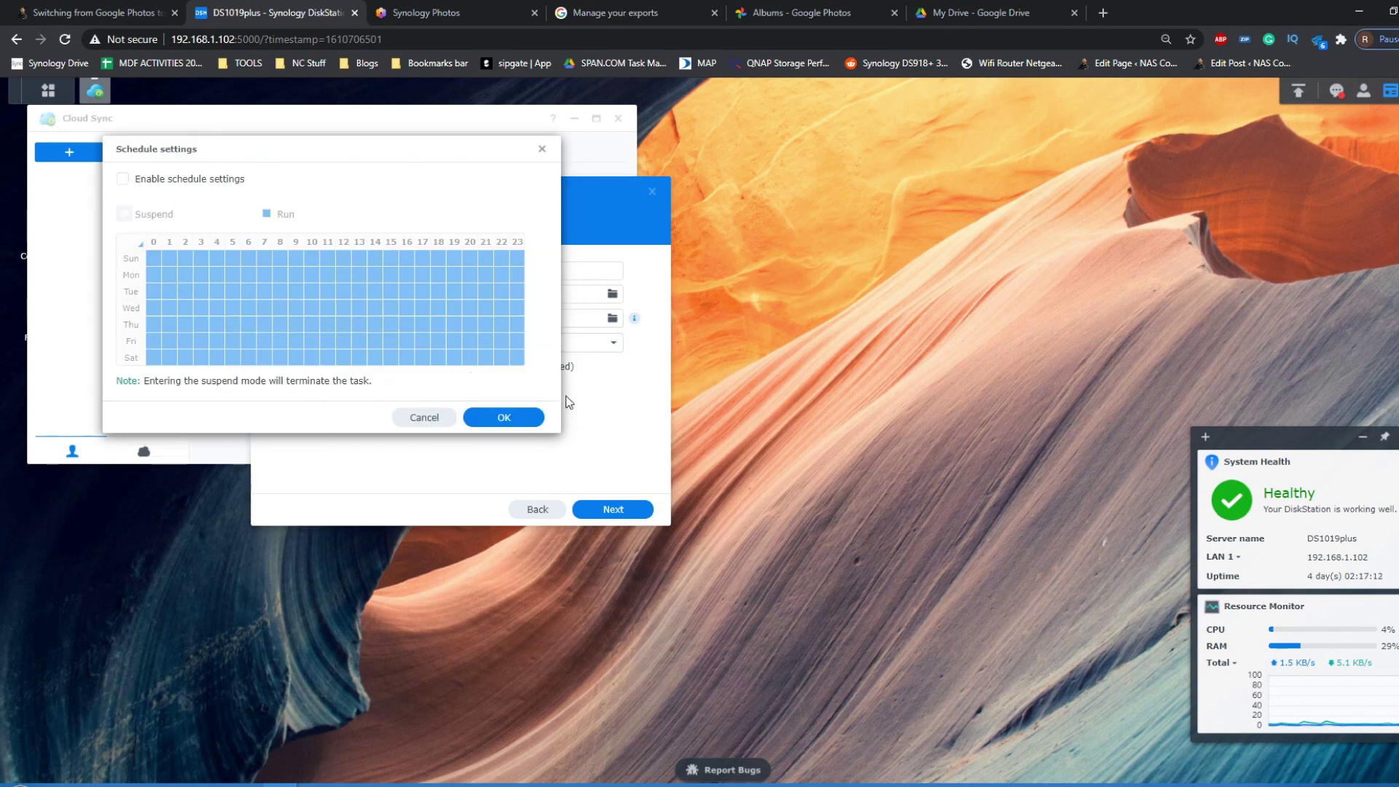
left_click_drag(430, 148, 483, 191)
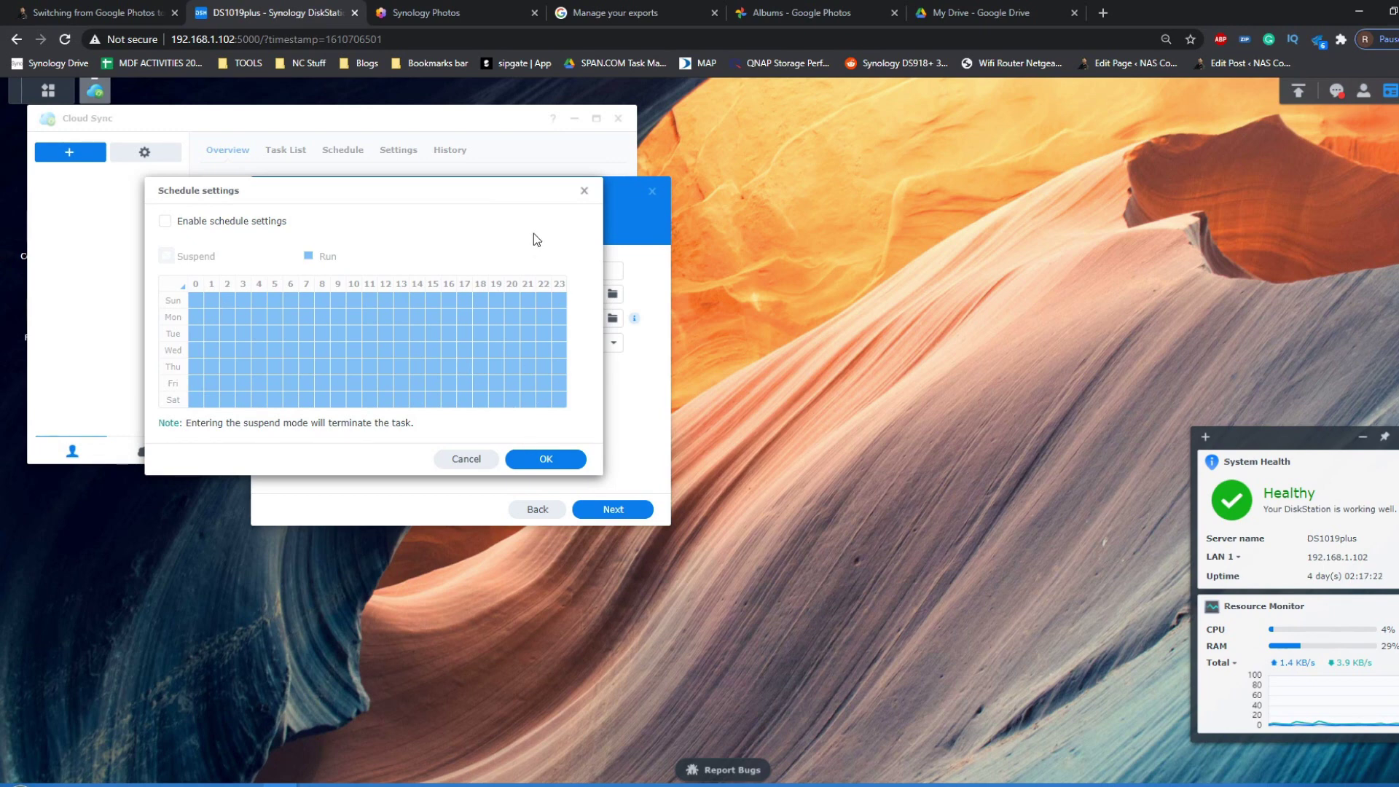
left_click(584, 191)
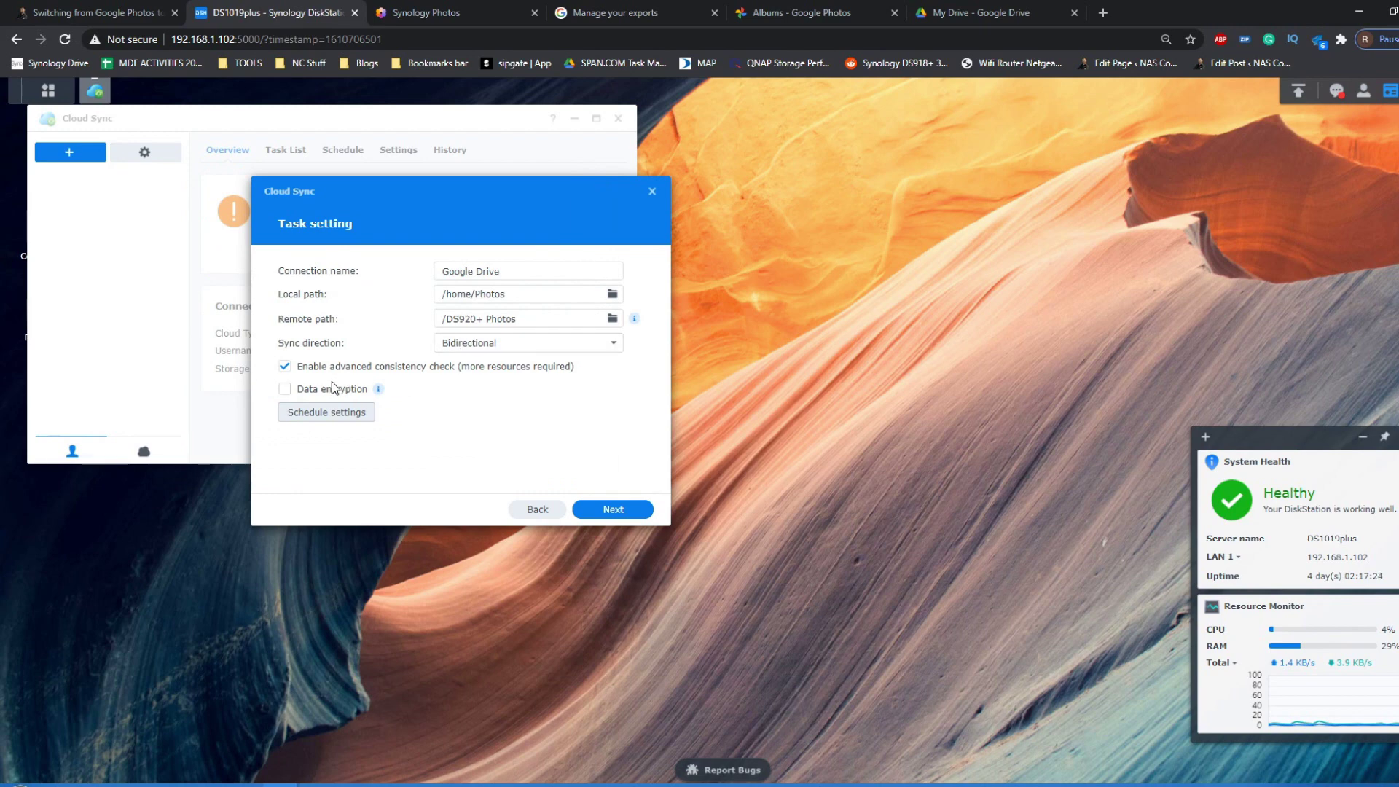
Step: Finish the Google Drive sync task from its summary page and dismiss the confirmation
left_click(605, 510)
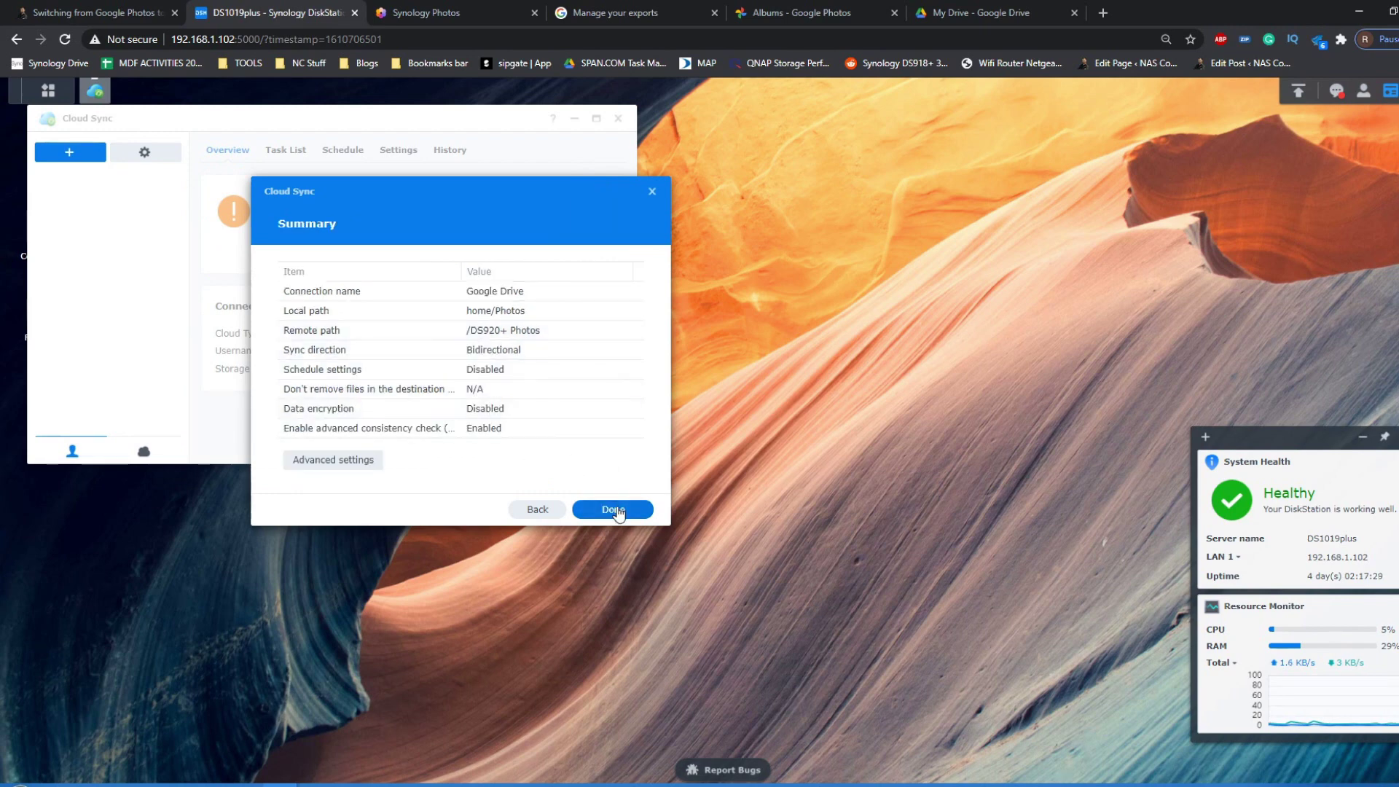
left_click(617, 510)
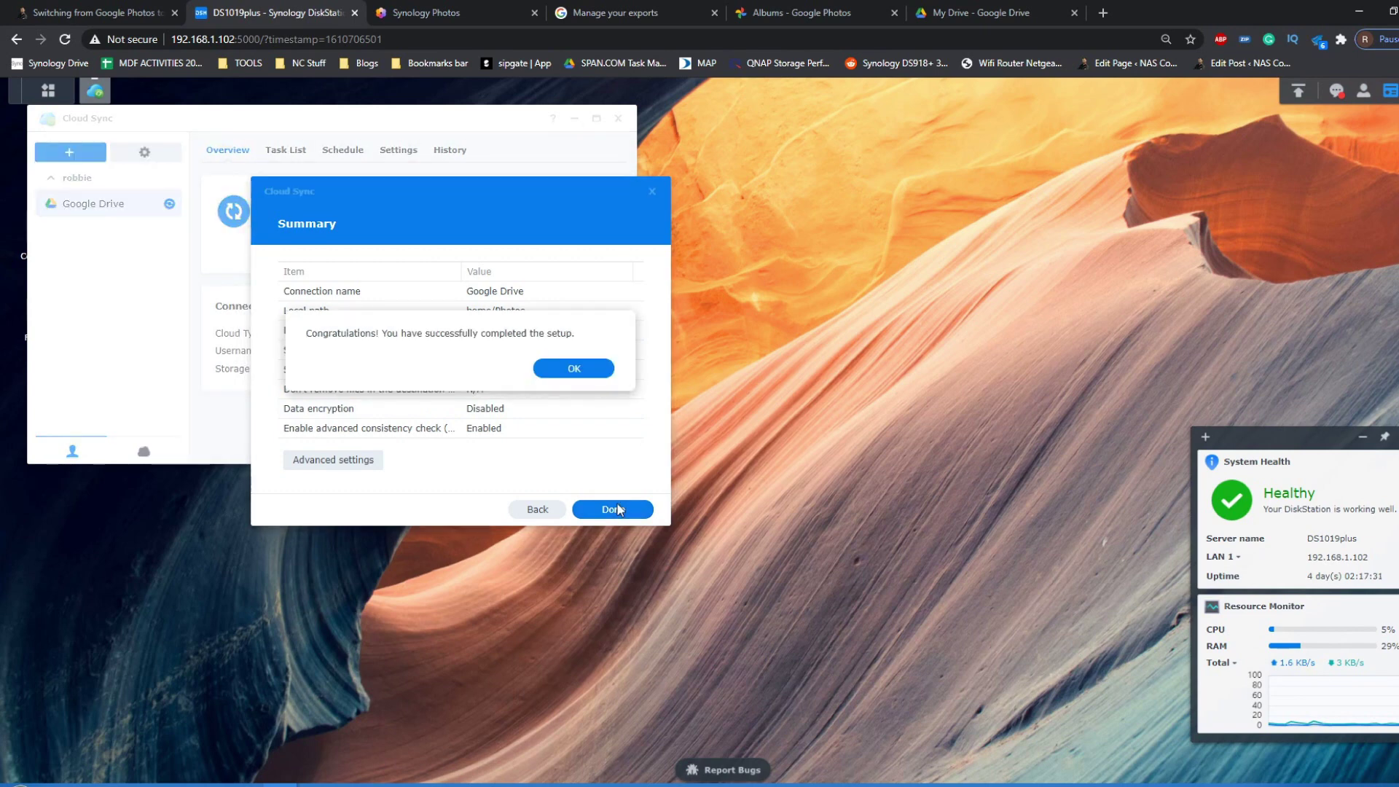
left_click(575, 369)
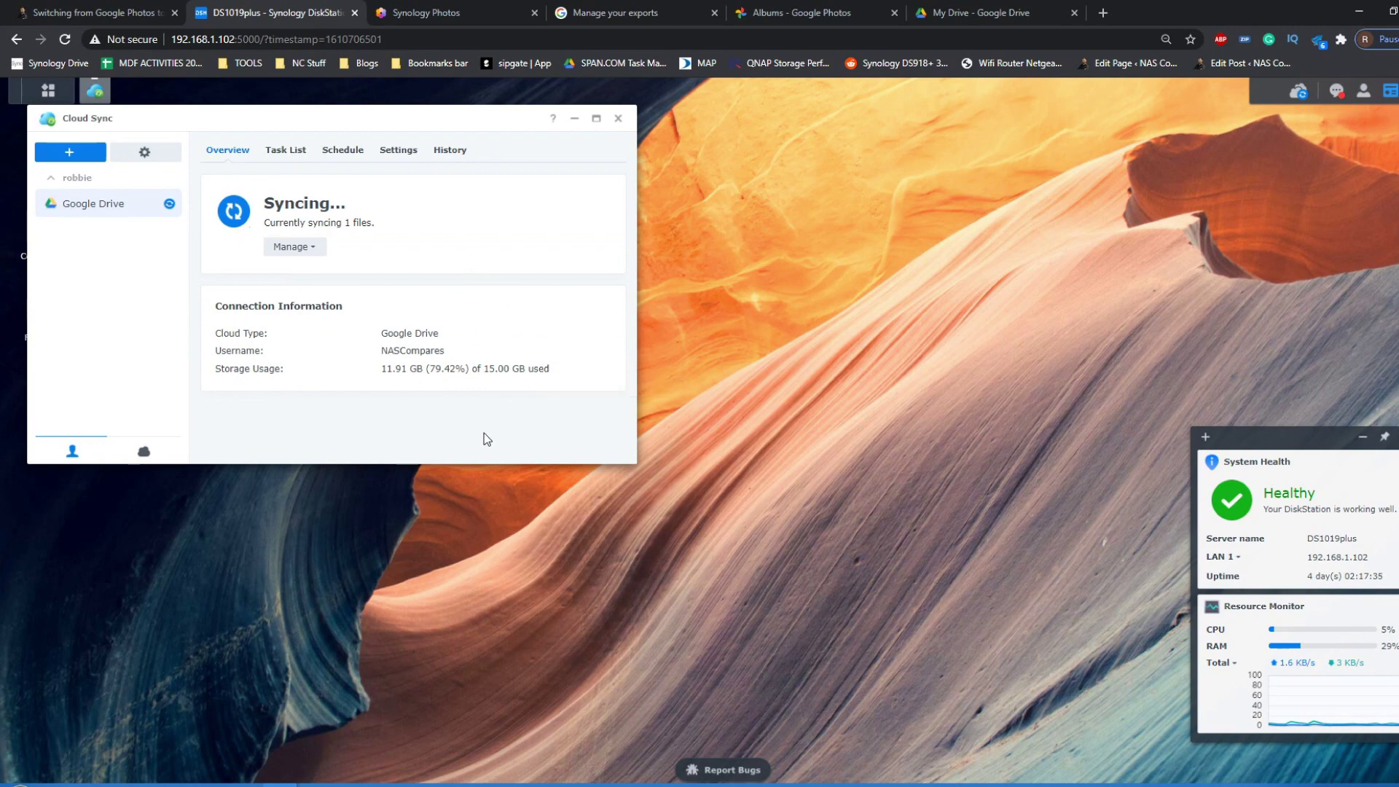
Step: Make the Cloud Sync window taller and move it aside to reveal the desktop
left_click_drag(483, 462, 482, 601)
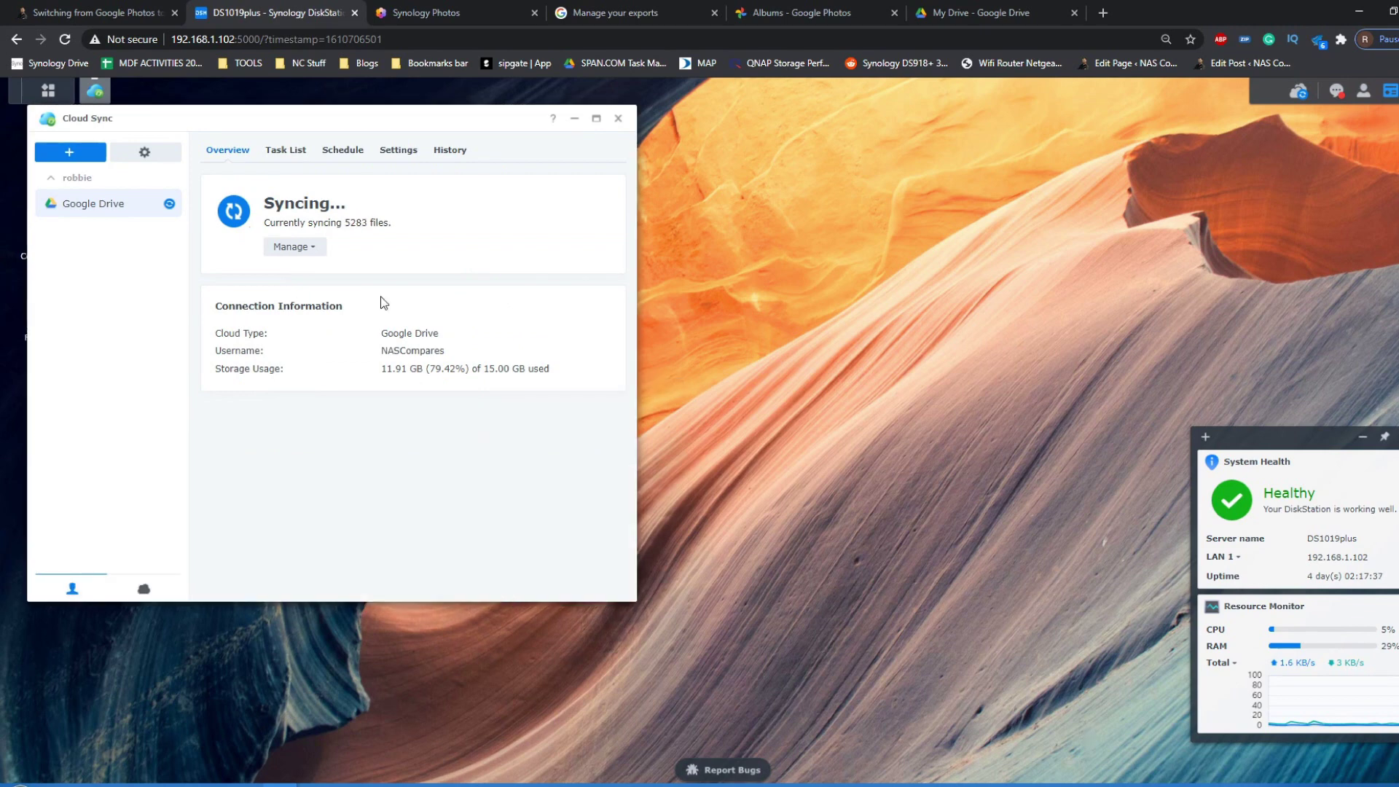
left_click_drag(354, 111, 491, 112)
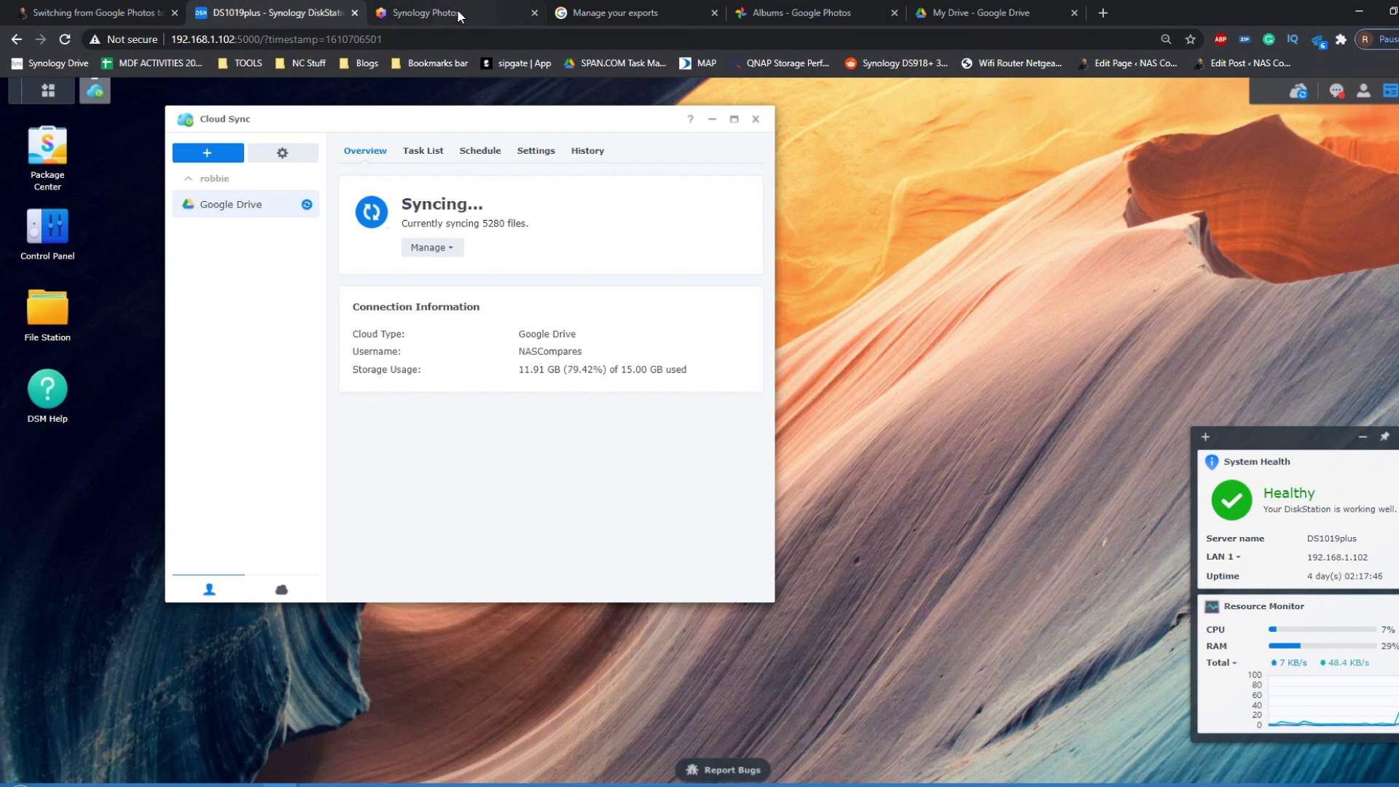
left_click(38, 315)
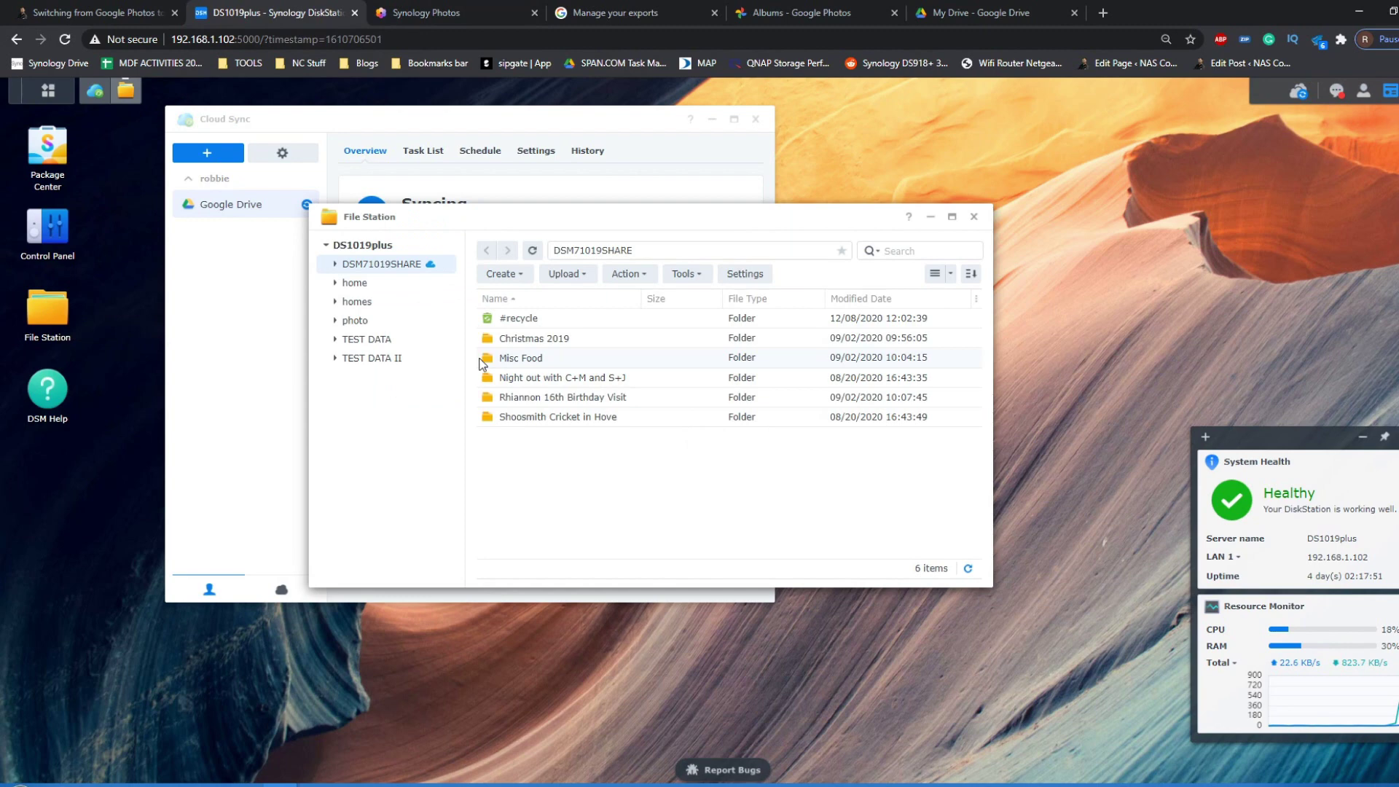
Step: Browse to home/Photos in File Station to confirm the synced DS920+ JPEGs arrived
left_click(365, 303)
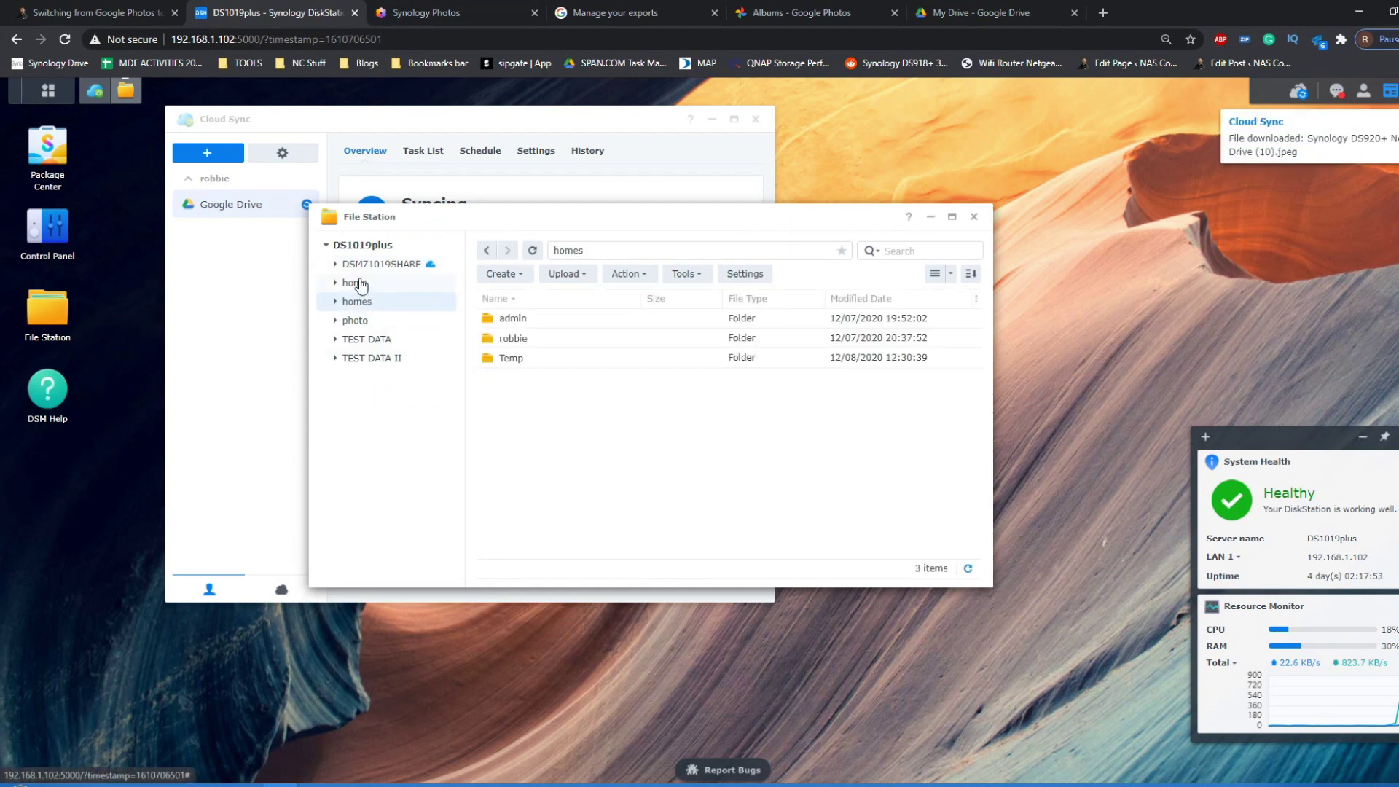
left_click(355, 283)
double_click(517, 318)
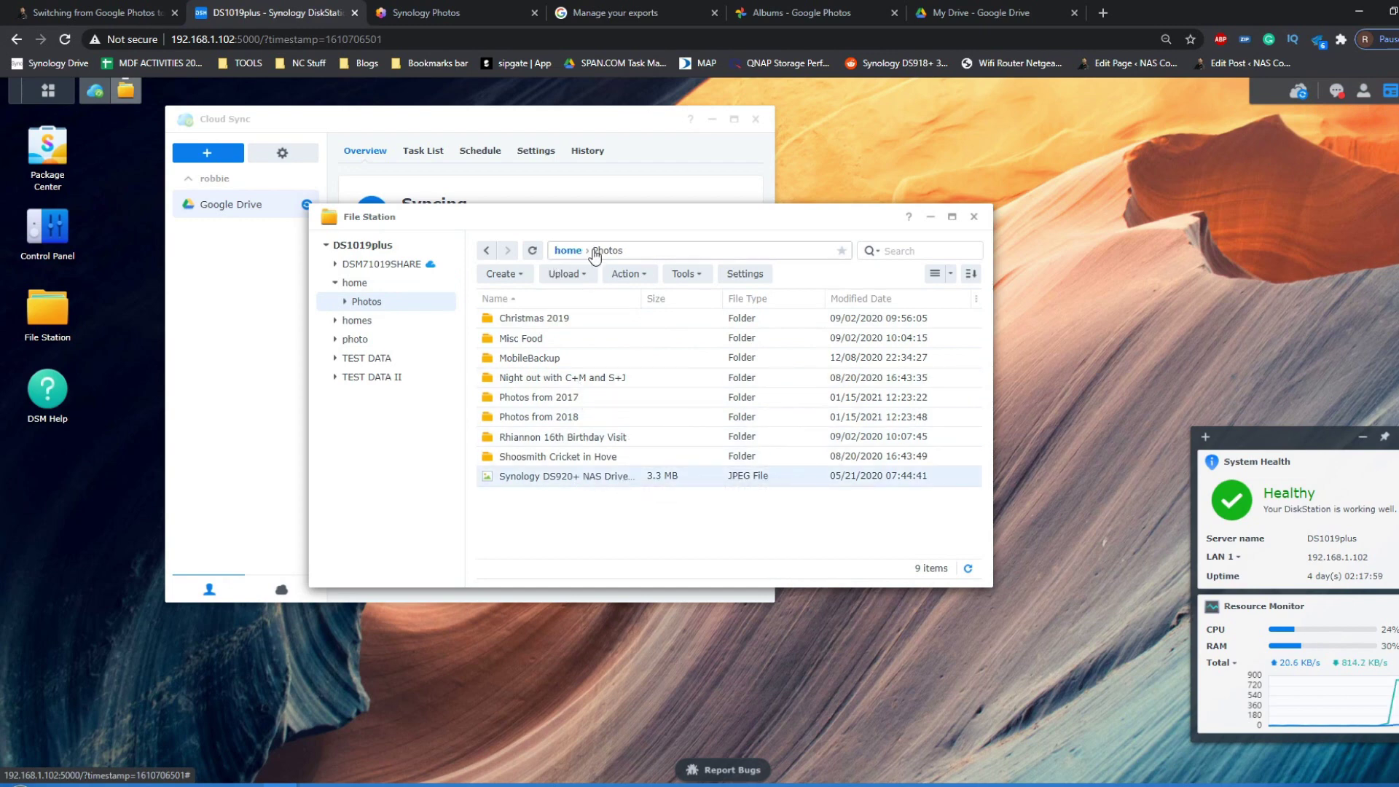
left_click(569, 251)
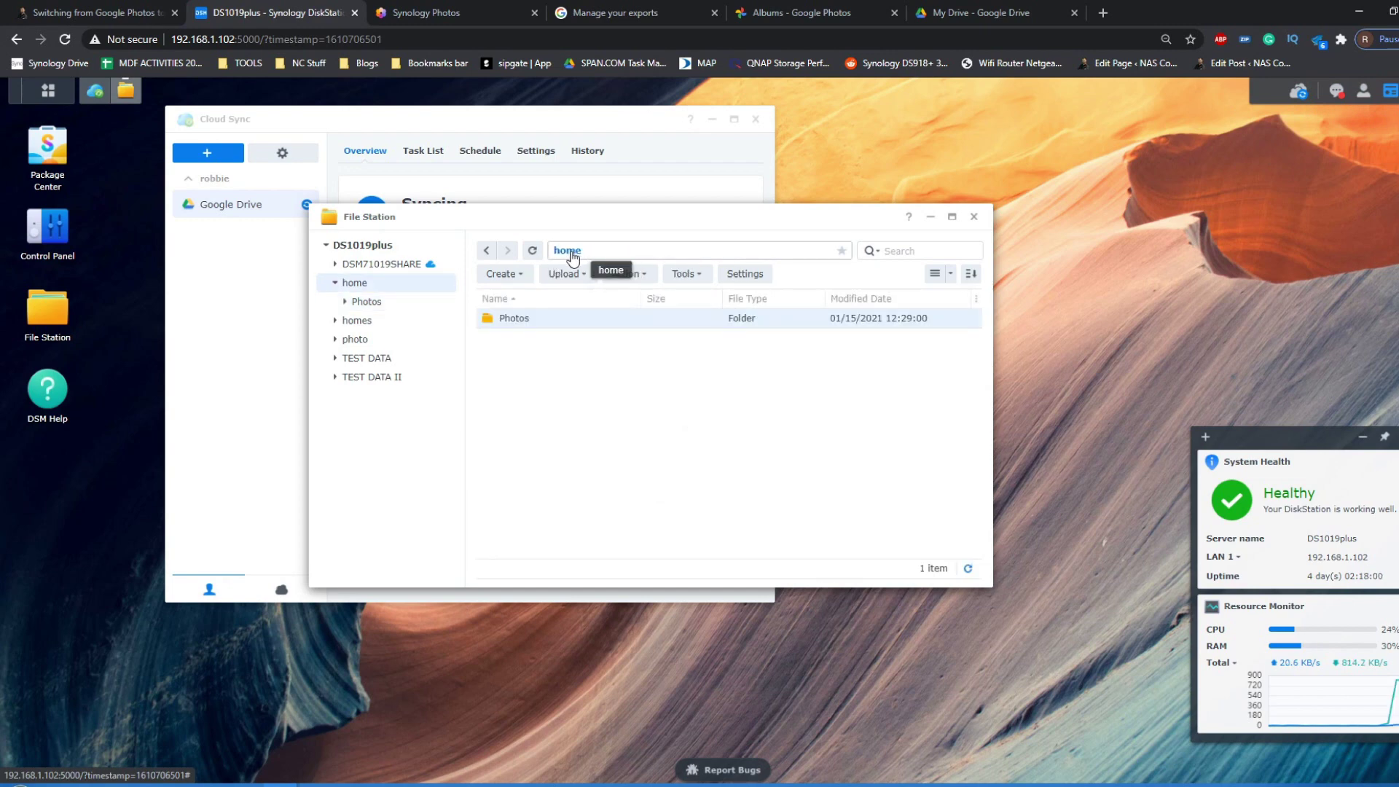
double_click(514, 320)
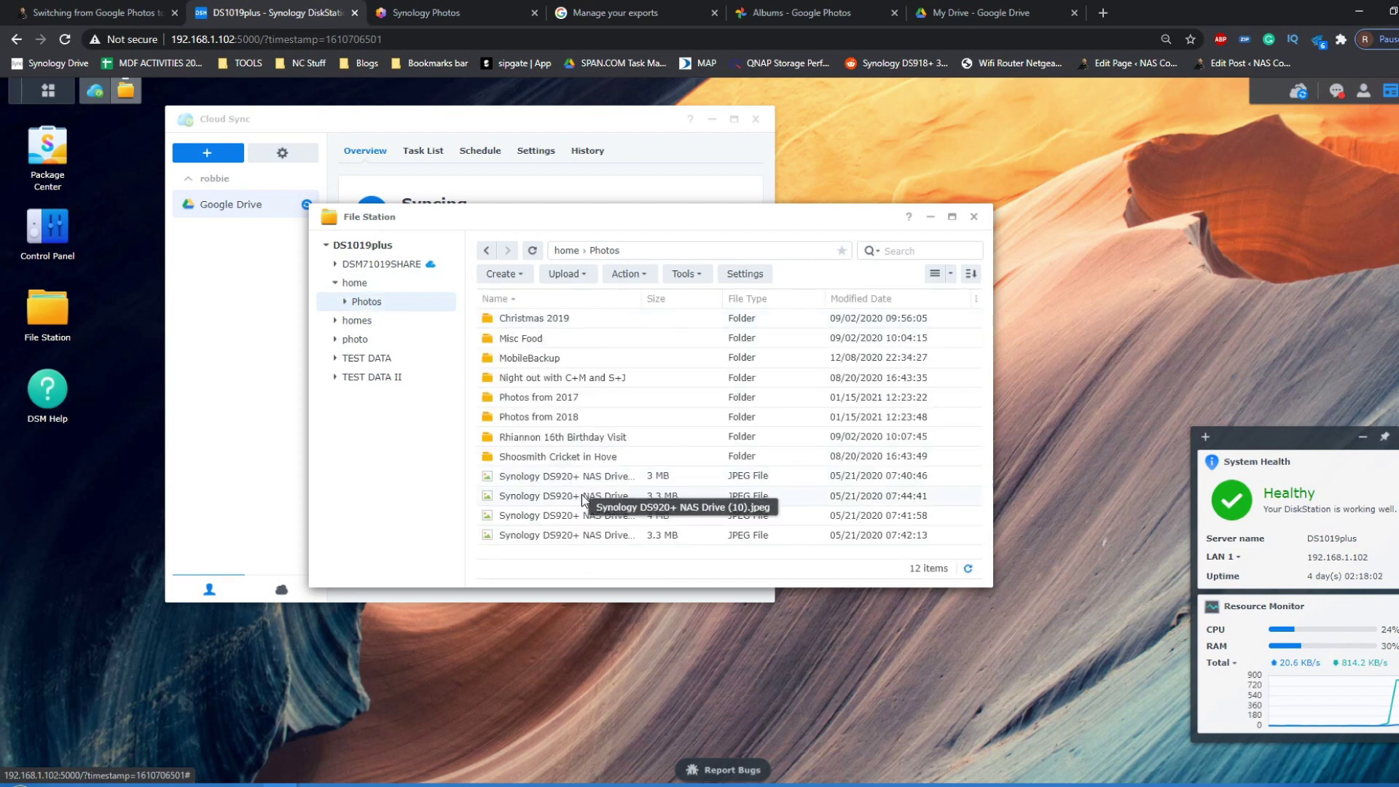
left_click(423, 9)
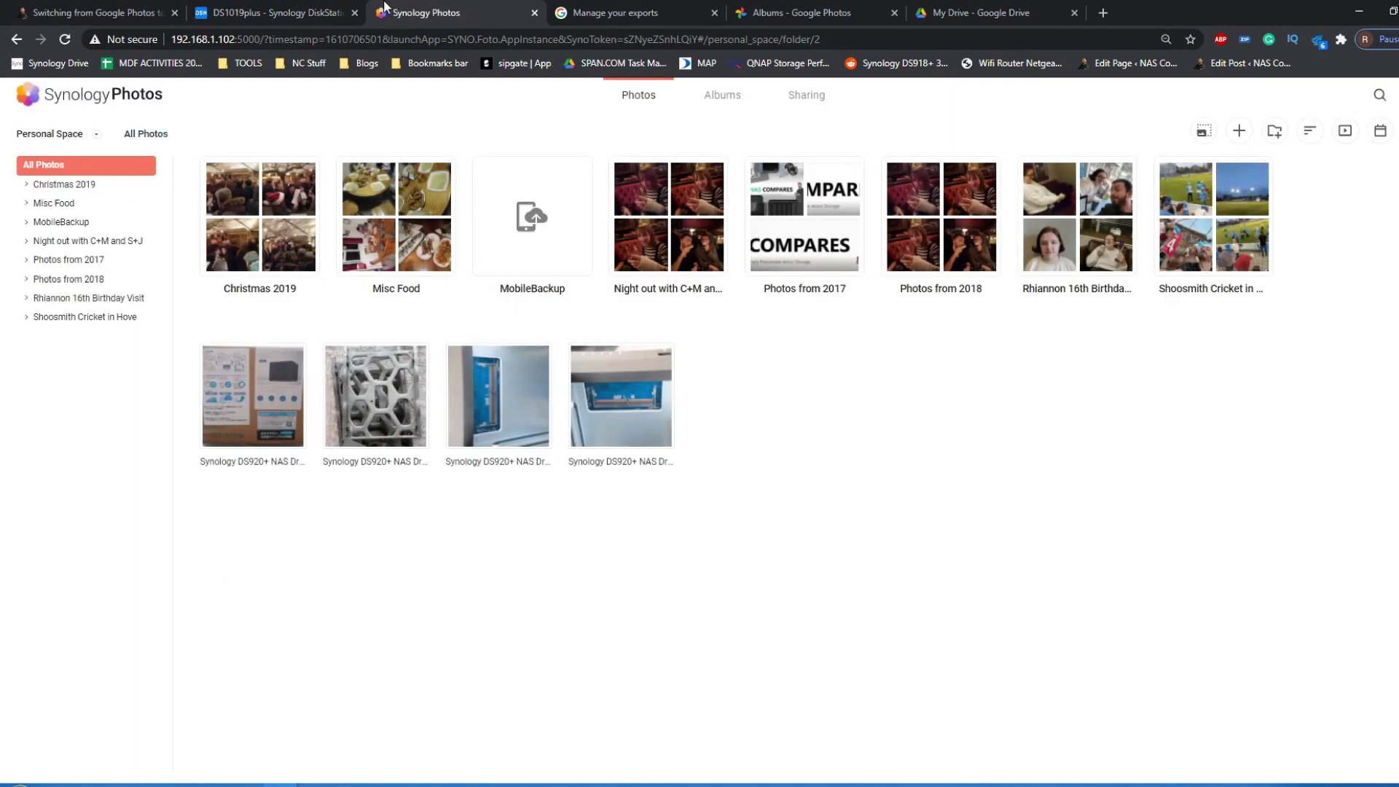
Step: Leave Synology Photos and return to the DS1019plus DiskStation desktop
left_click(286, 10)
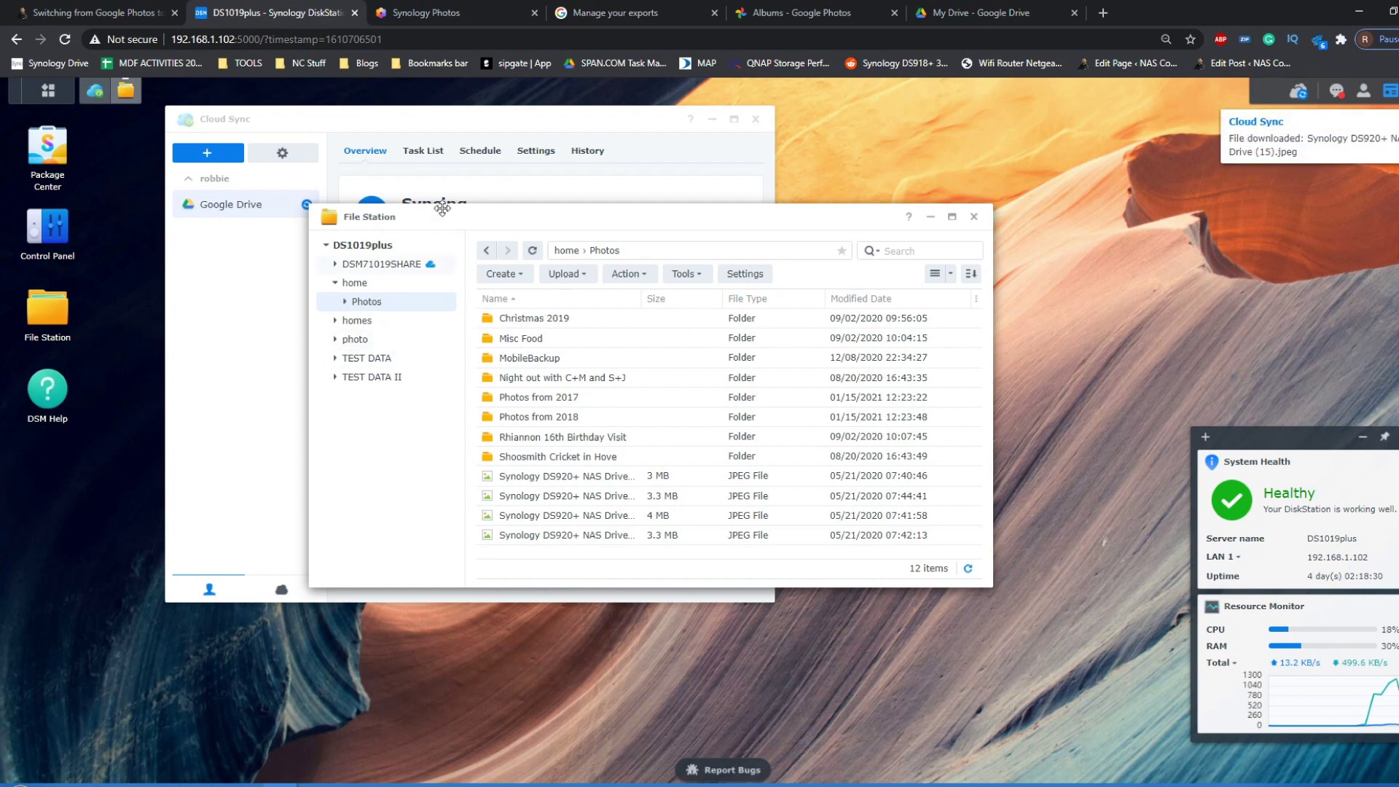
Step: Drag File Station lower so Cloud Sync's syncing progress shows above it
left_click_drag(535, 213, 533, 319)
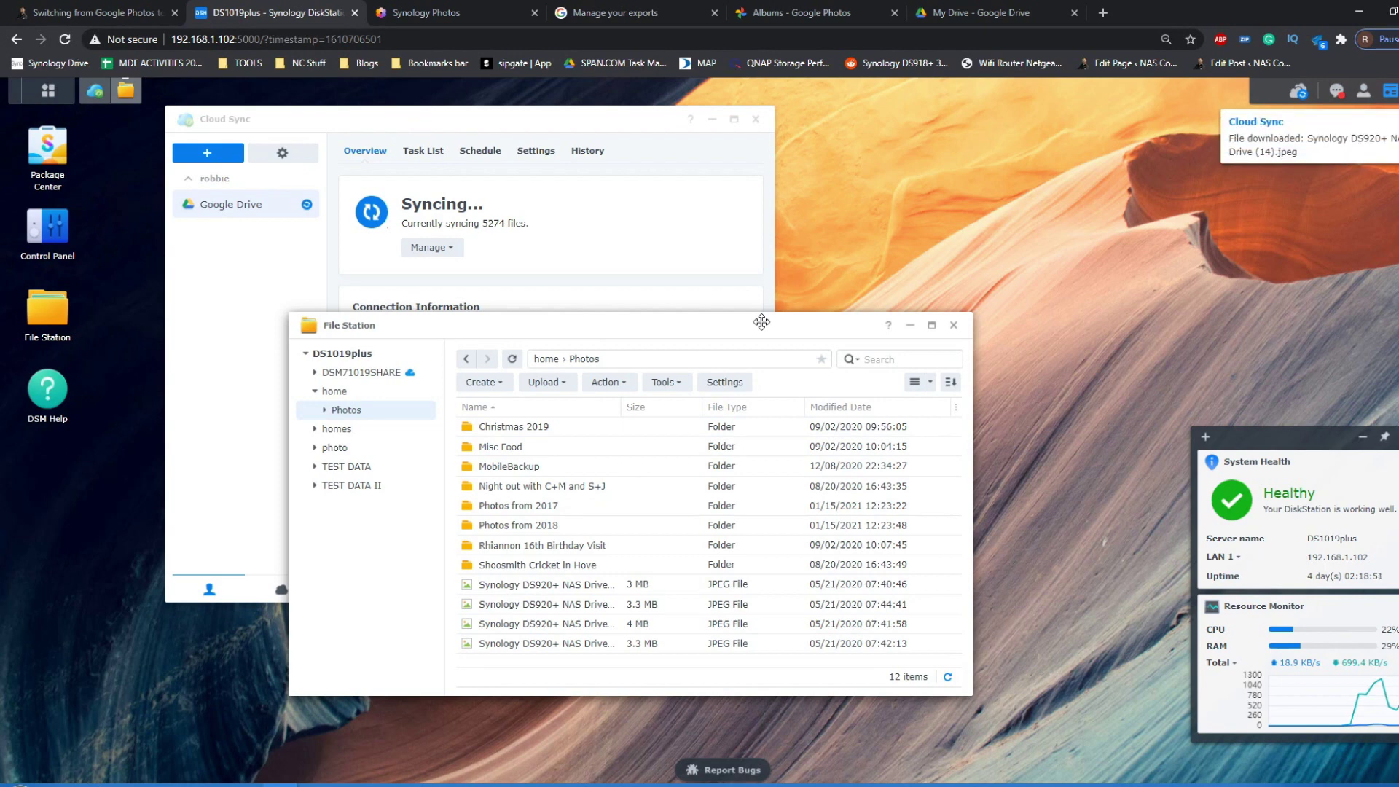
key("ctrl+shift+Tab")
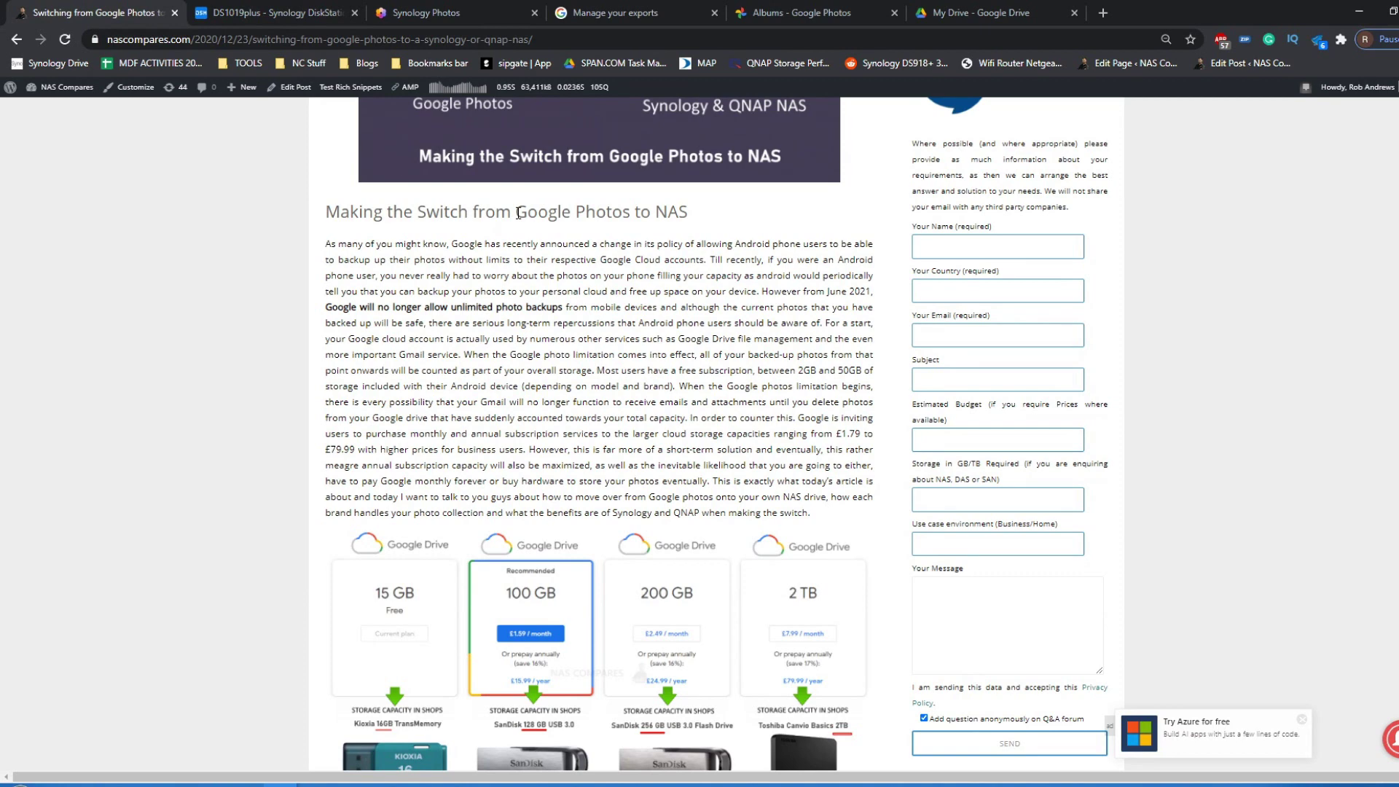
left_click_drag(518, 212, 635, 215)
left_click(412, 7)
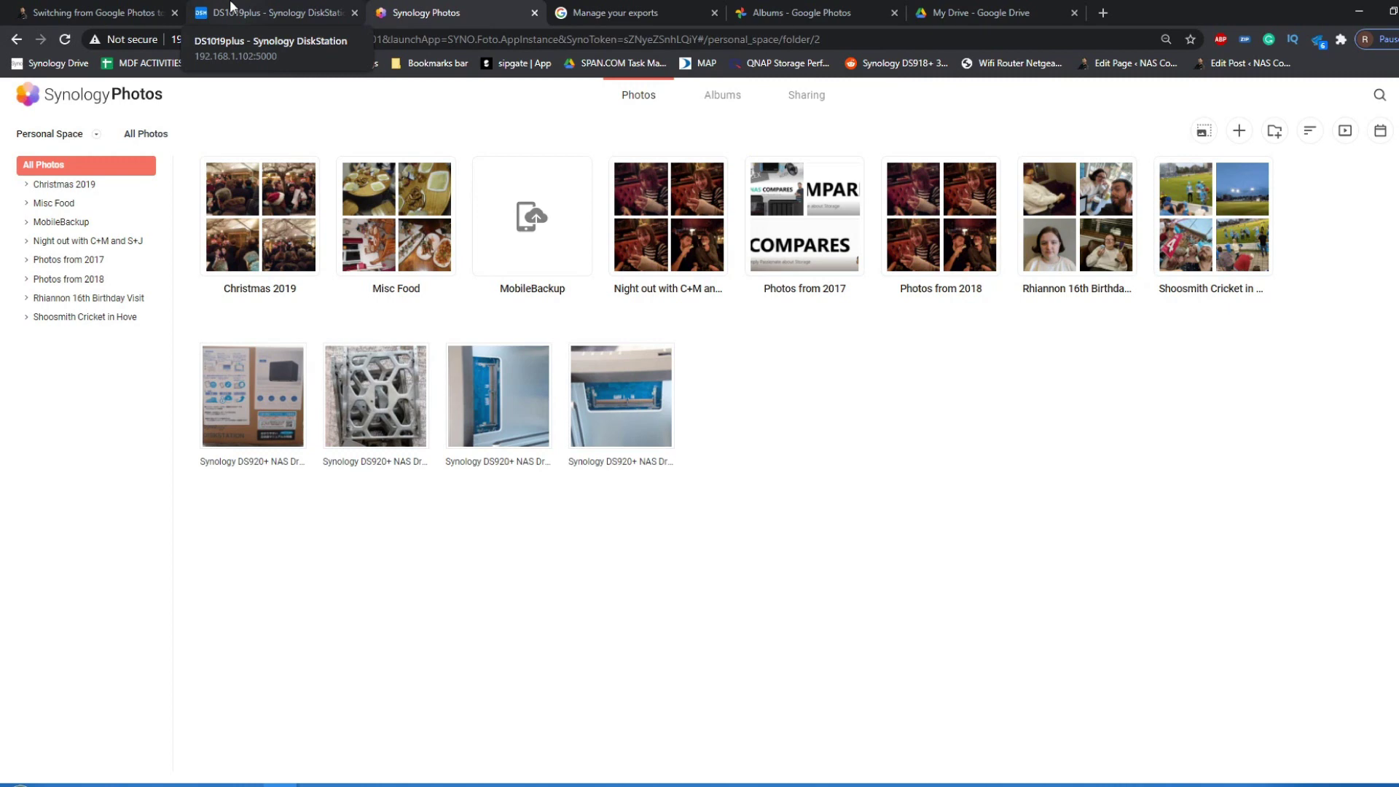
left_click(248, 9)
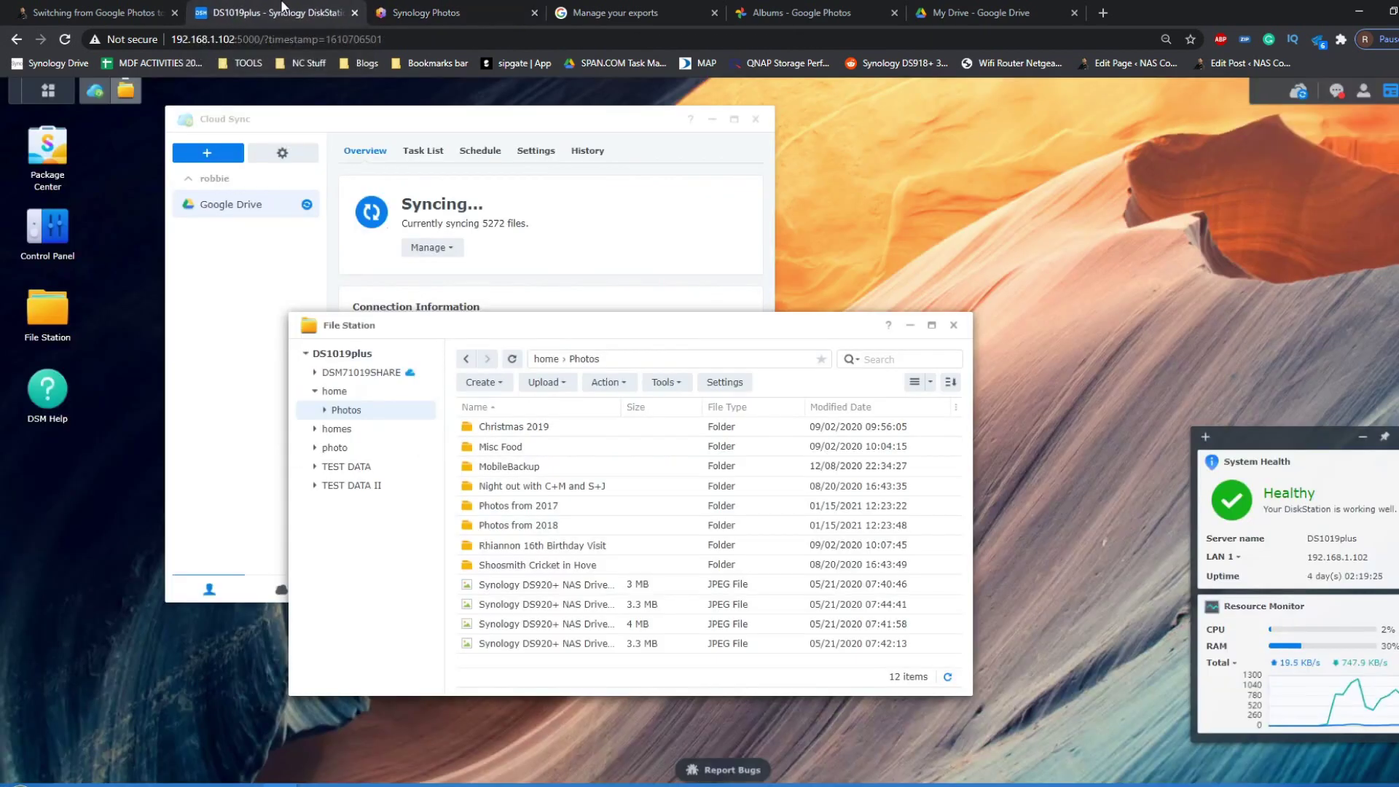